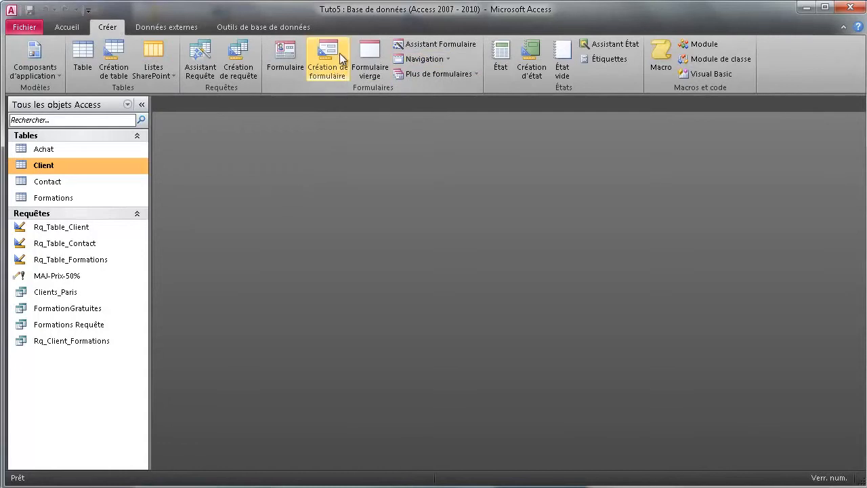
Create a form titled Client from the Client table with the form wizard, using every field except NumContact and the Colonne simple layout.
click(423, 46)
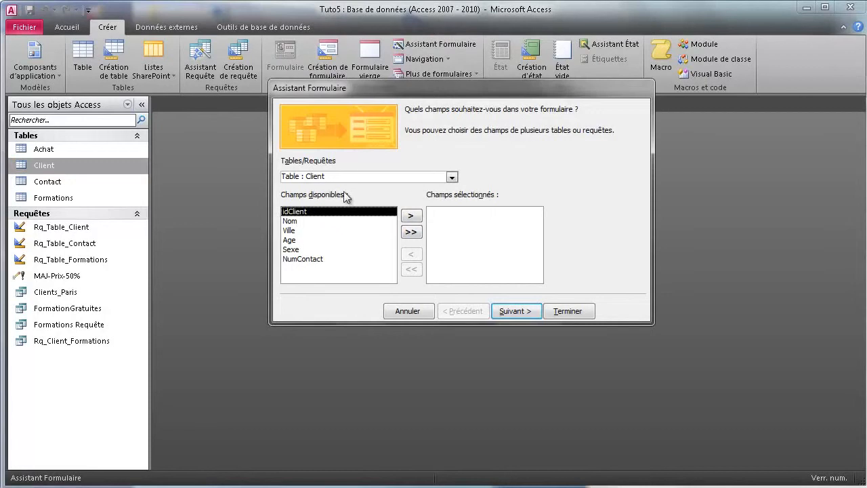
click(411, 233)
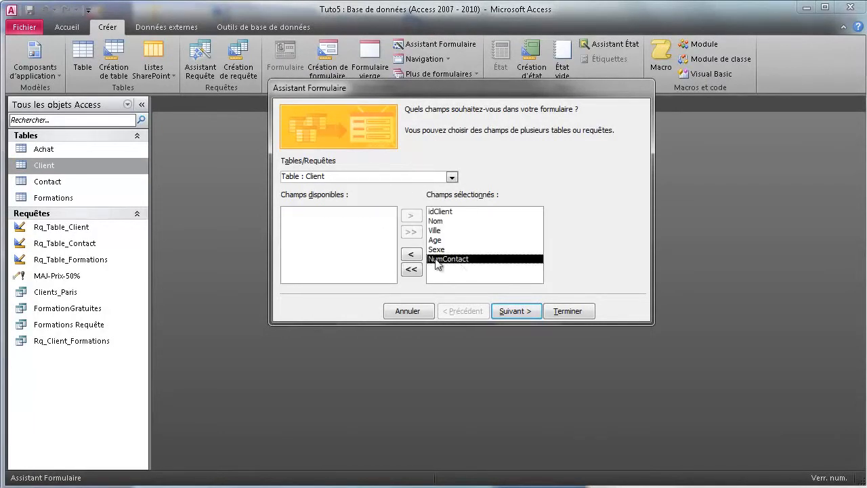
click(411, 254)
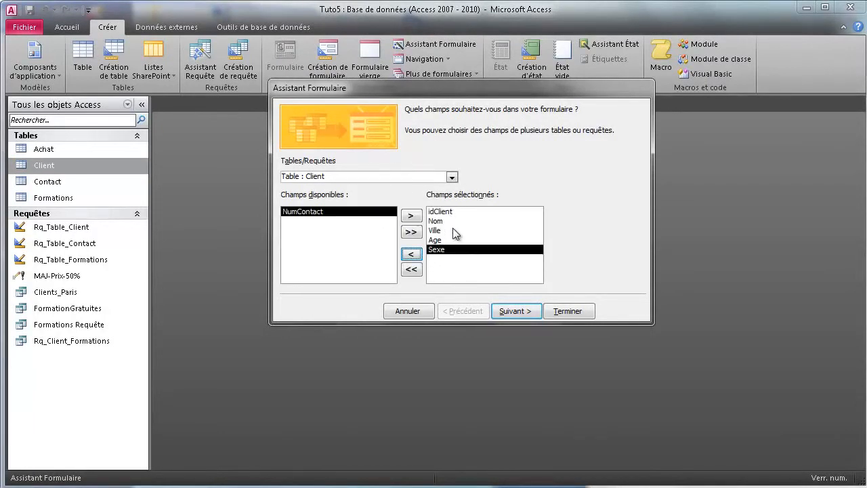
click(518, 312)
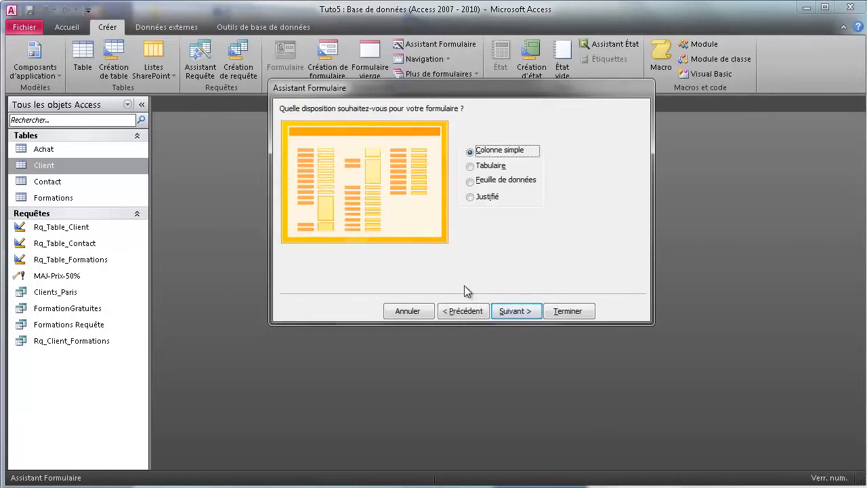
click(521, 313)
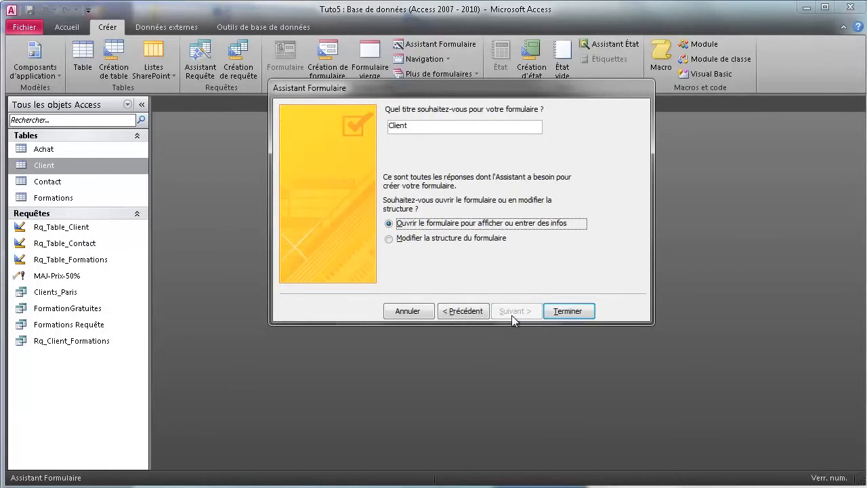
click(567, 311)
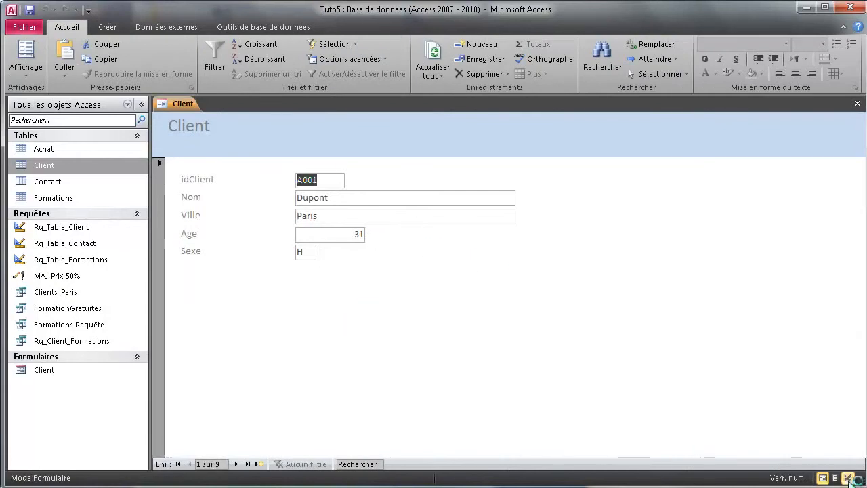
Open the Client form in Design view and extend its Detail section to a height of about 9 cm.
click(845, 477)
drag(447, 318, 455, 413)
drag(541, 314, 540, 415)
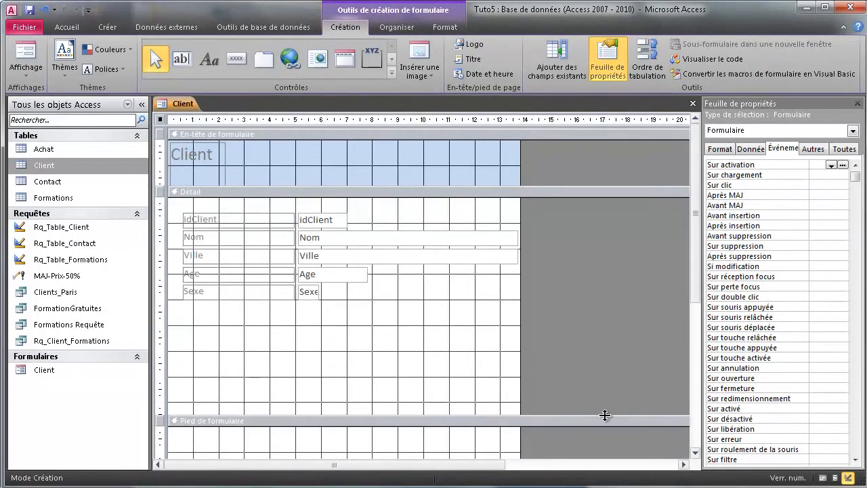
drag(605, 415, 607, 432)
drag(542, 187, 545, 179)
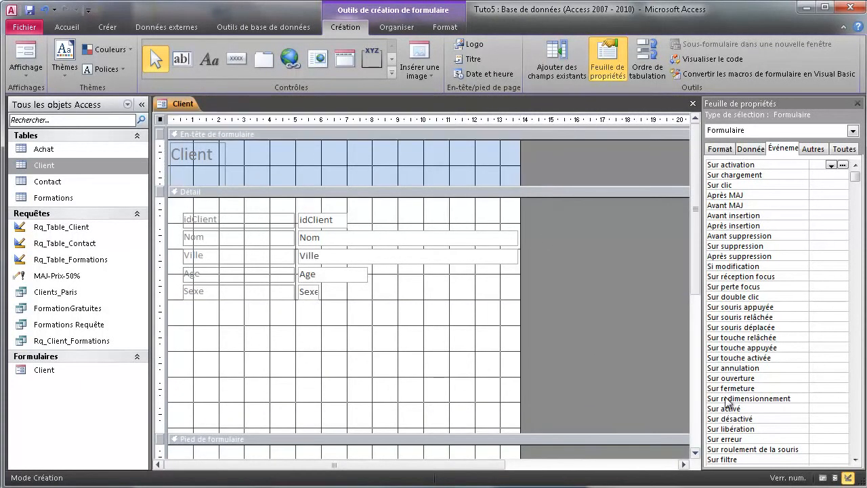
Compare how the Client form appears in Form, Layout and Design views.
click(823, 478)
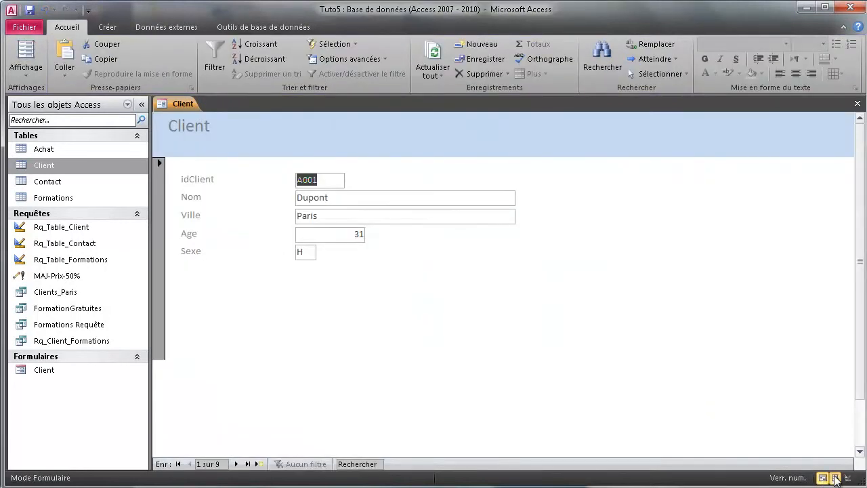
click(836, 479)
click(847, 478)
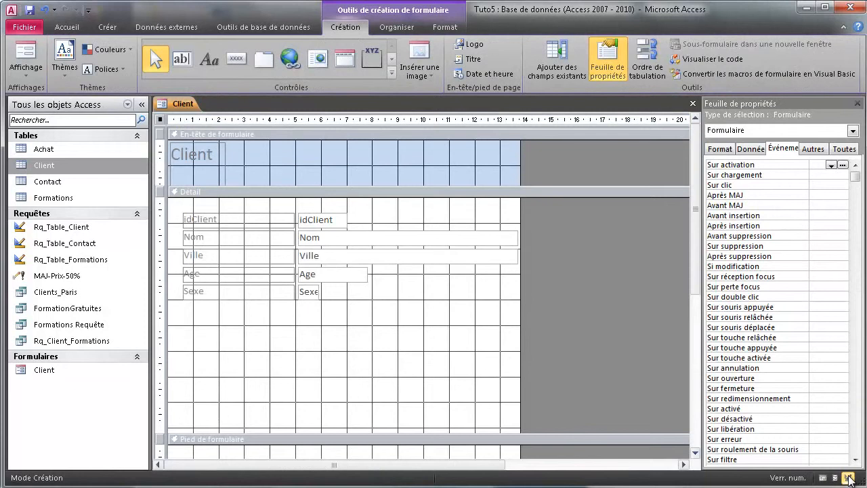
key(F5)
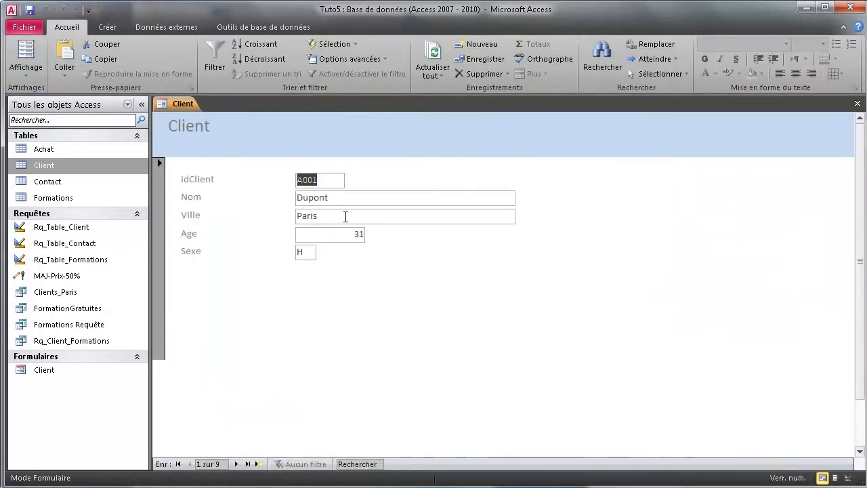
key(Tab)
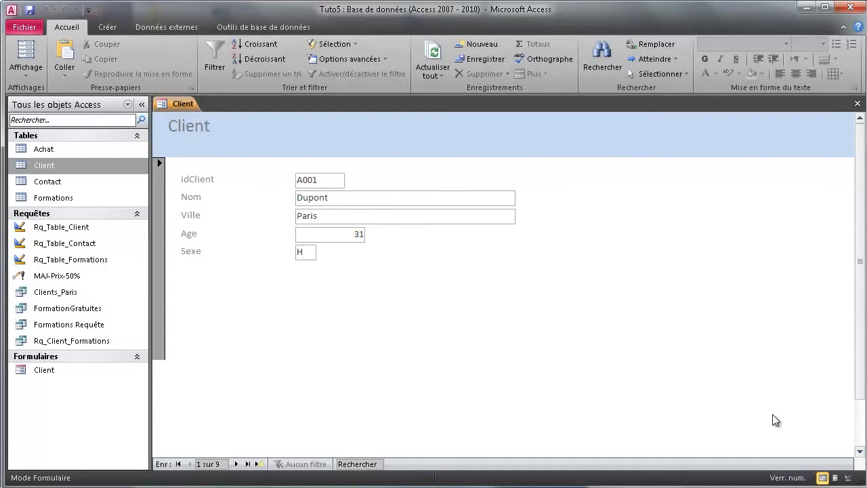
click(847, 477)
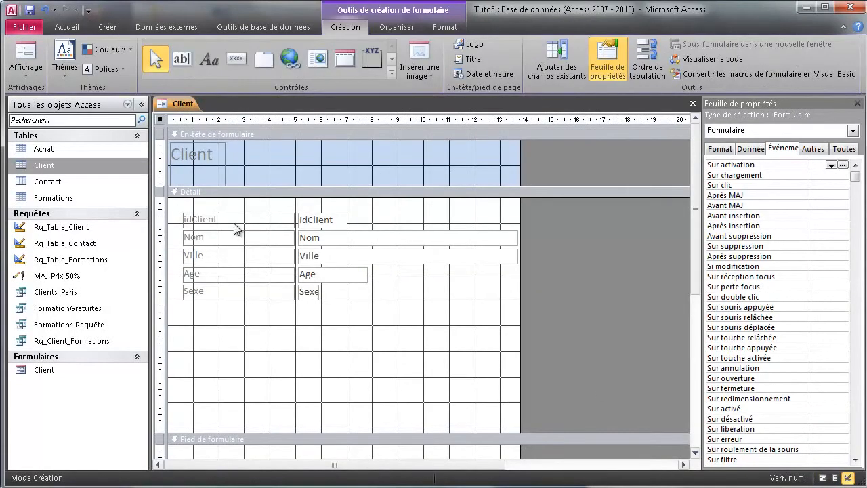
Try moving the Sexe label and its text box separately within the Detail section, and undo both moves.
click(248, 215)
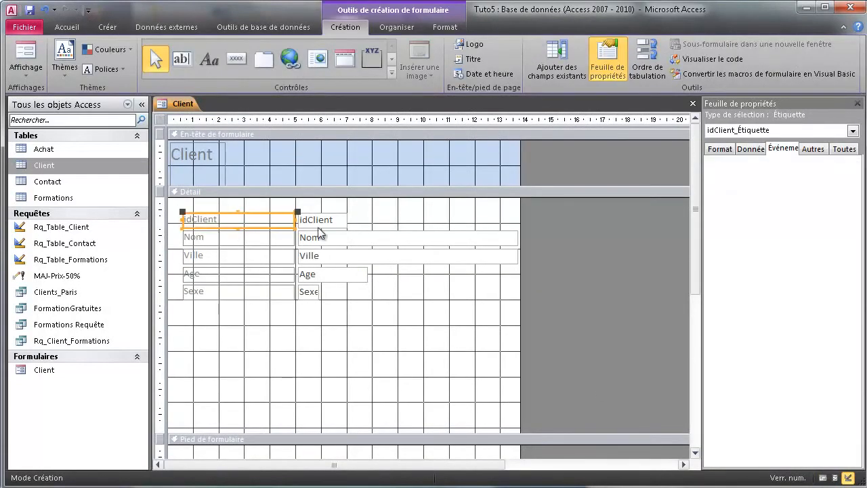
click(189, 297)
drag(180, 282, 287, 313)
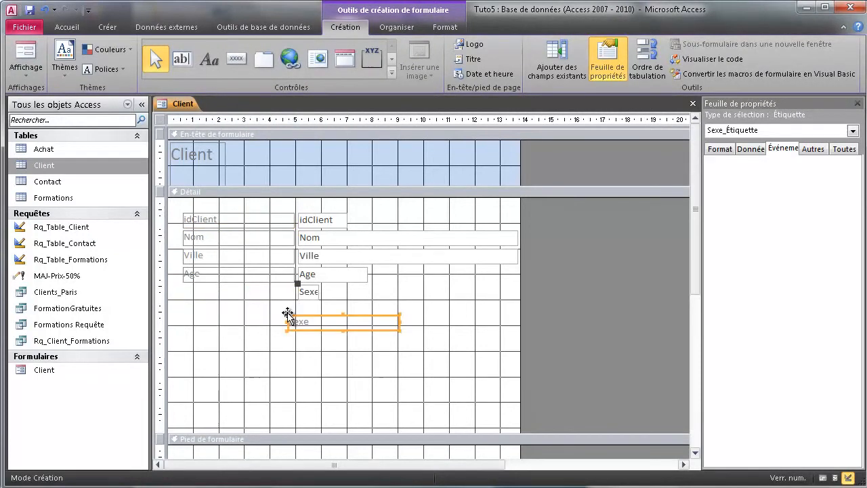
click(305, 294)
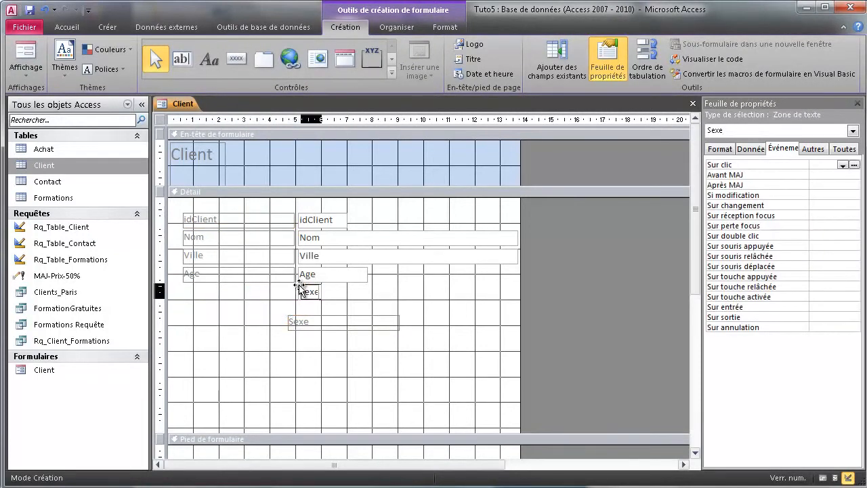
drag(296, 285, 381, 297)
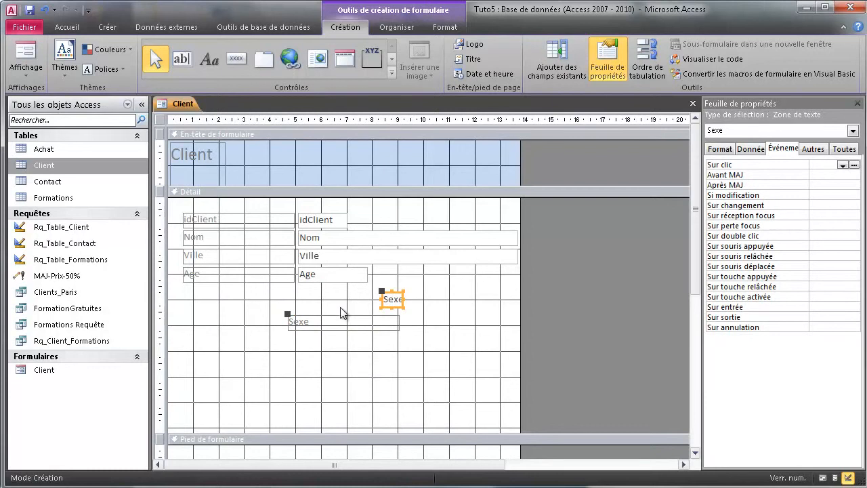
key(ctrl+z)
key(ctrl+z)
click(250, 309)
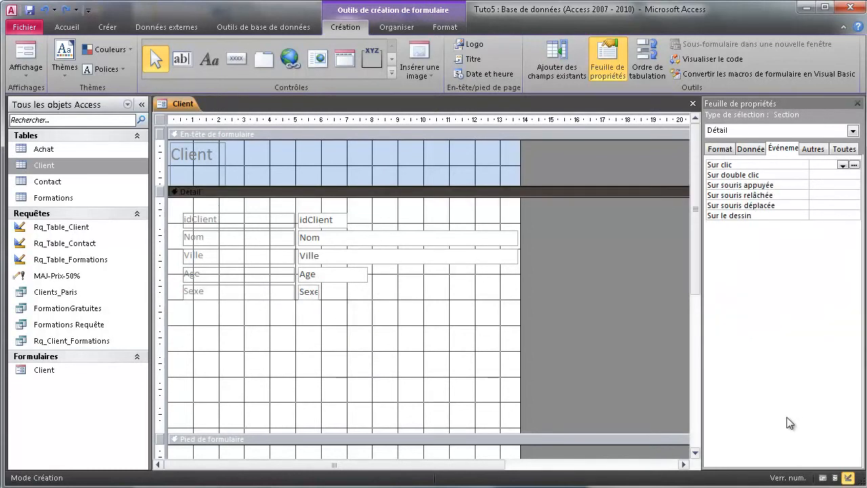
Display the Client form in Form view and browse its records one by one through to the last.
click(823, 479)
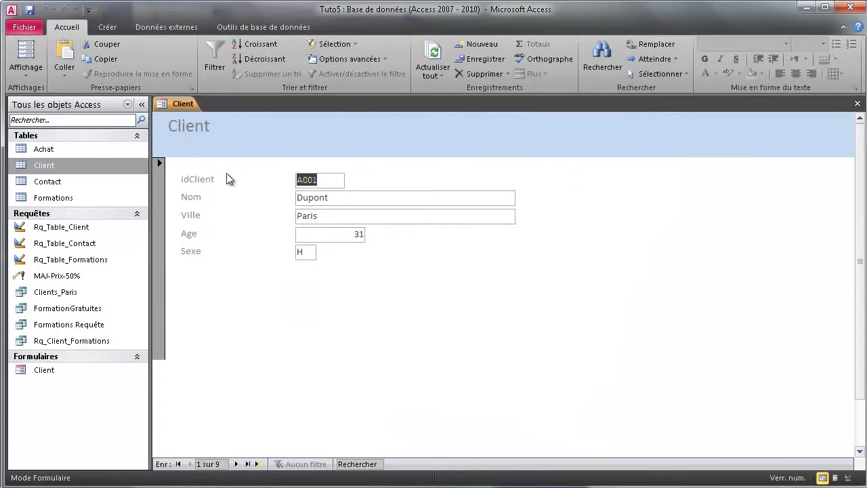
click(236, 464)
click(236, 464)
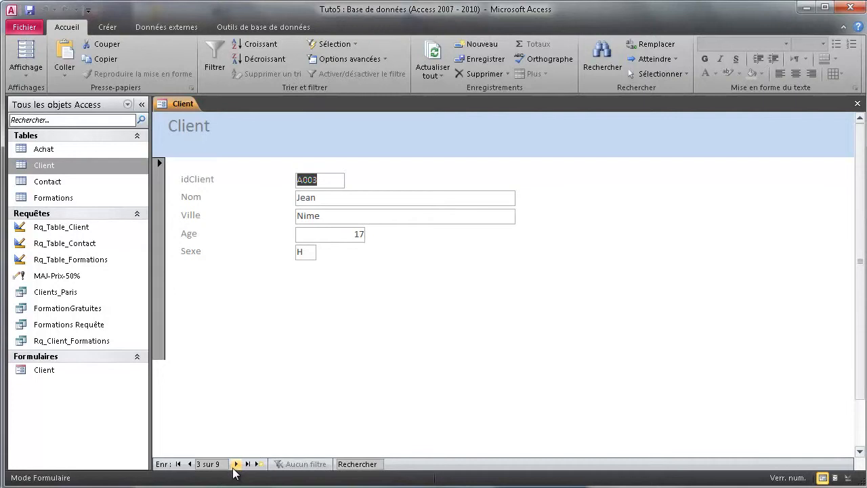
click(236, 464)
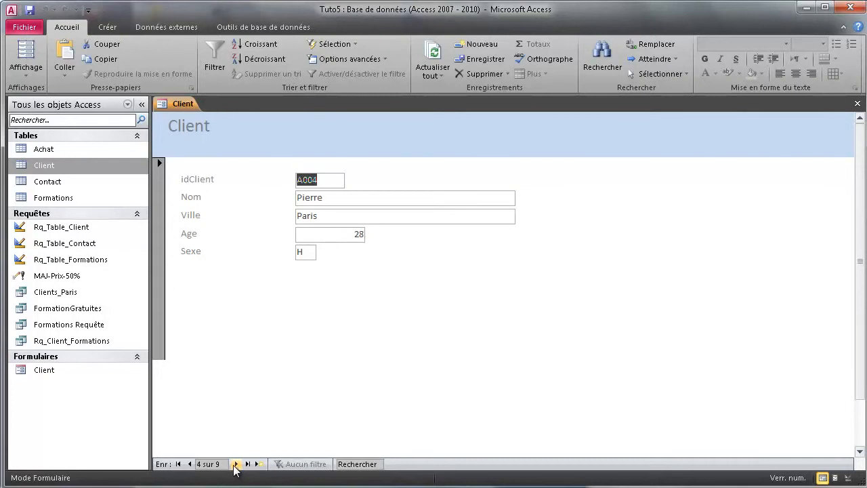
click(236, 464)
click(236, 464)
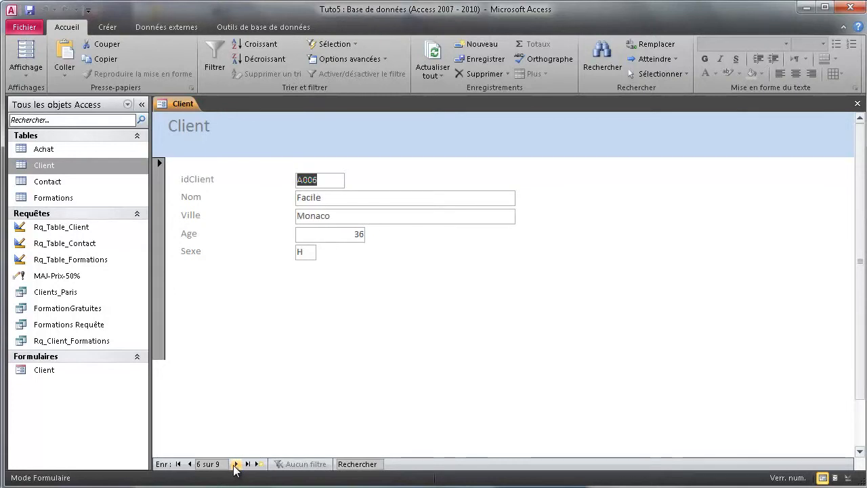
click(236, 464)
click(235, 464)
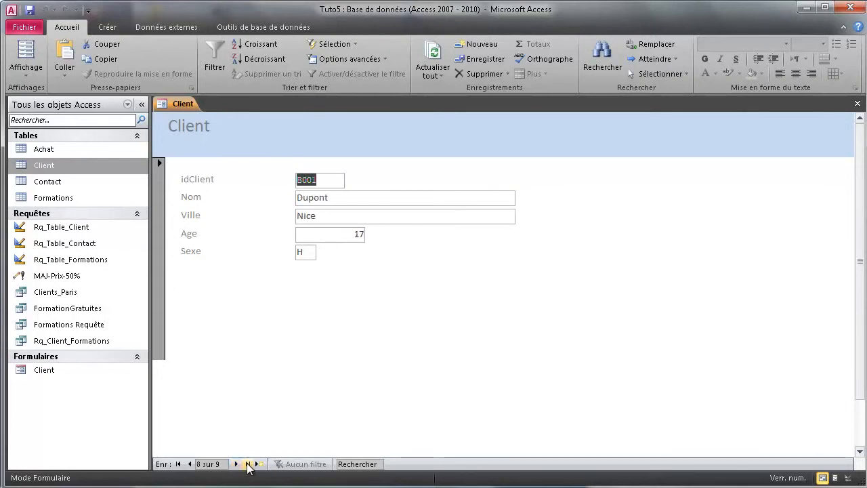
click(237, 464)
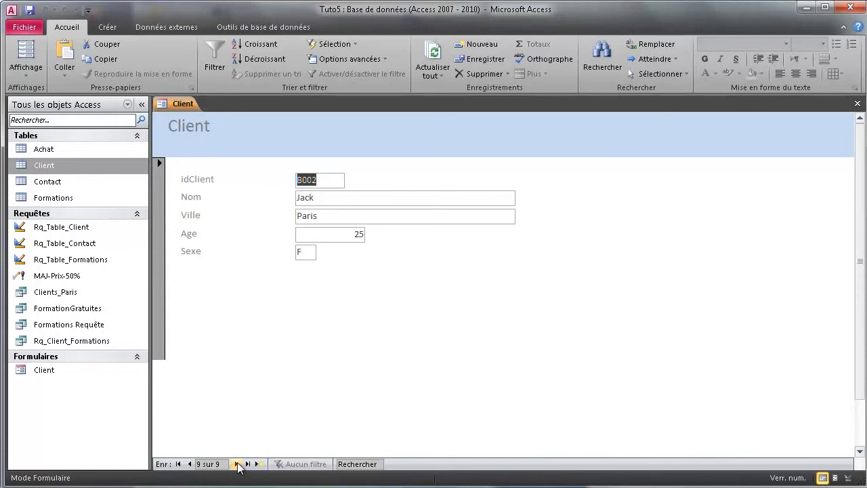
Return to the first client record, move on to the third, inspect its fields and search the records for "n".
click(178, 464)
click(236, 464)
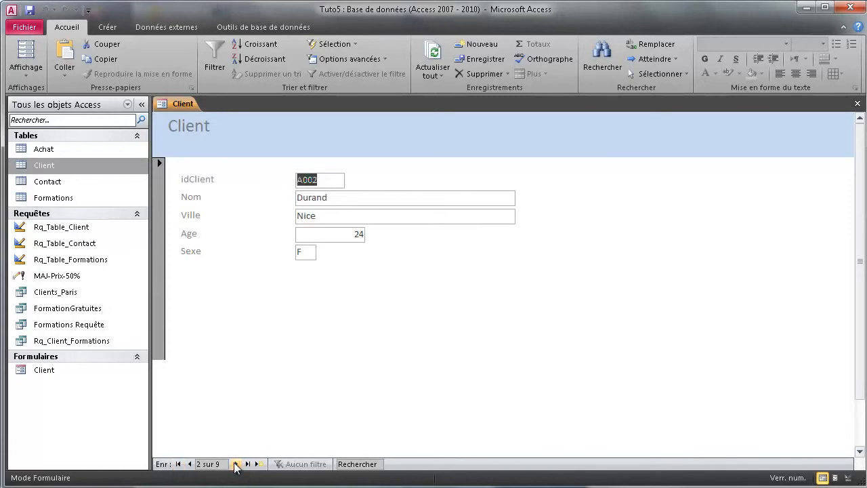
click(236, 464)
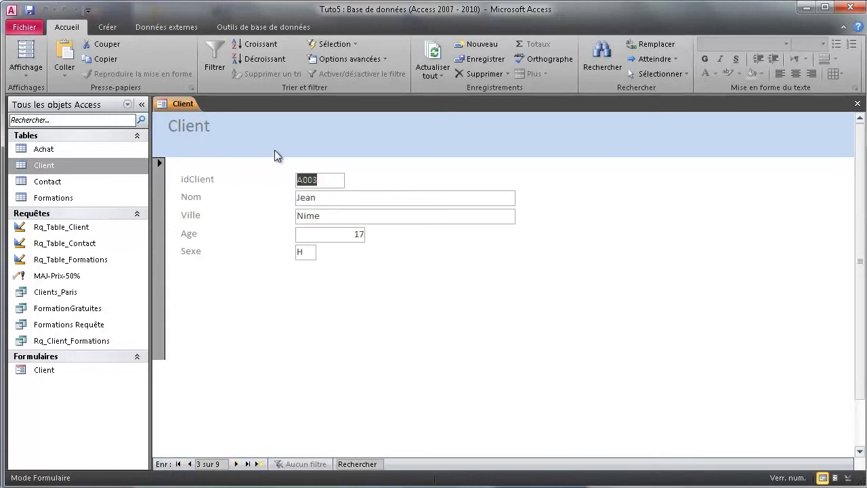
drag(312, 202, 316, 221)
double_click(354, 237)
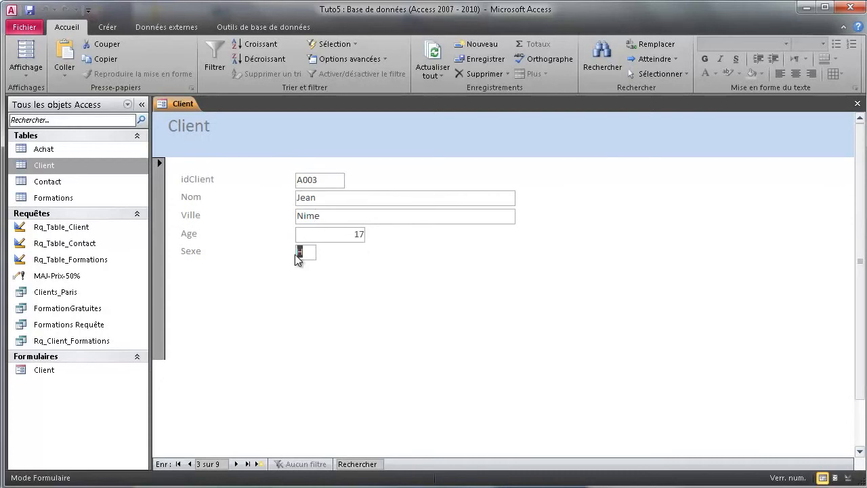
double_click(298, 253)
text(n)
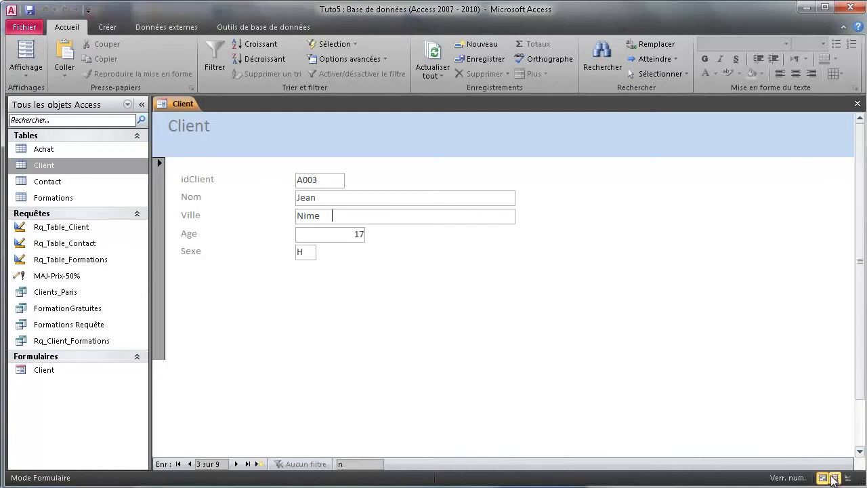
In Design view, add the Contact table as a subform below the Sexe field and try the suggested numContact link.
click(848, 477)
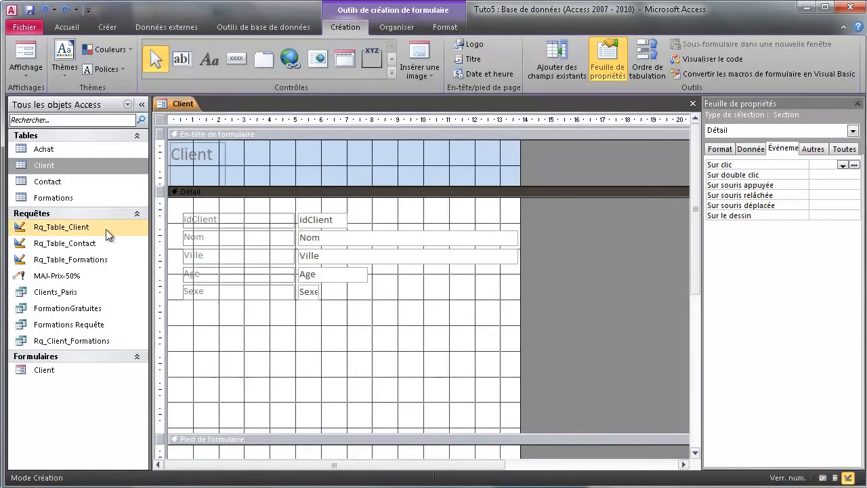
drag(58, 182, 197, 319)
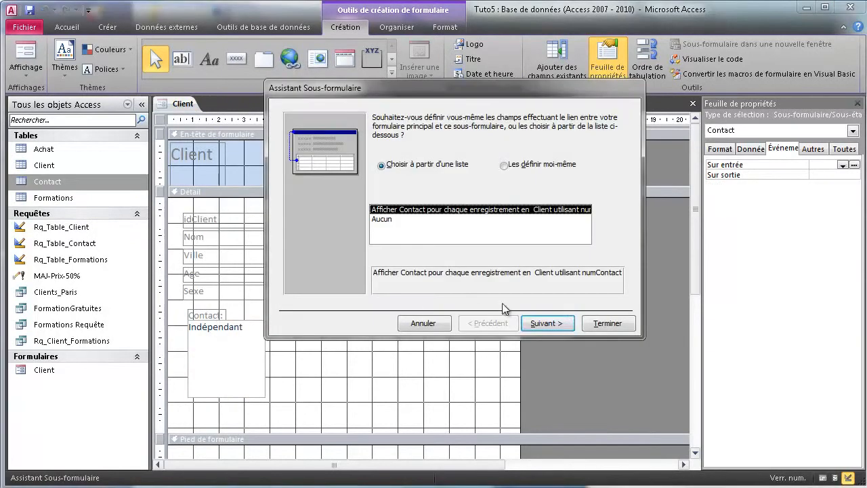
click(558, 326)
click(548, 359)
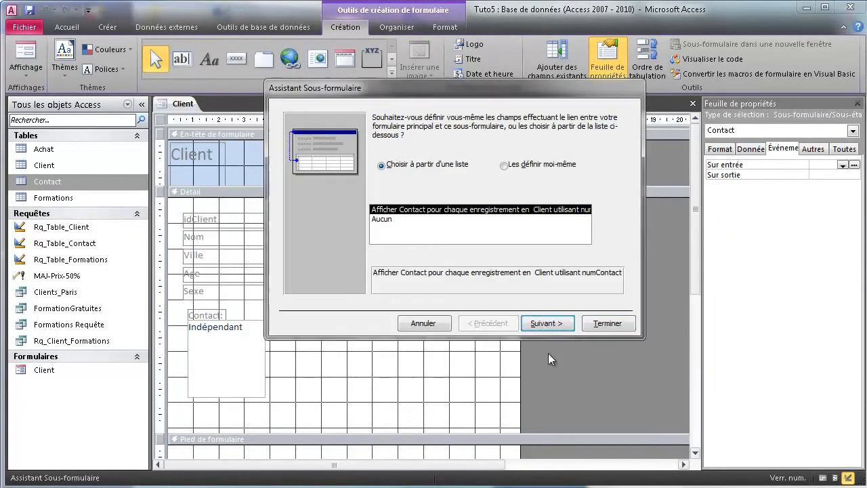
click(602, 322)
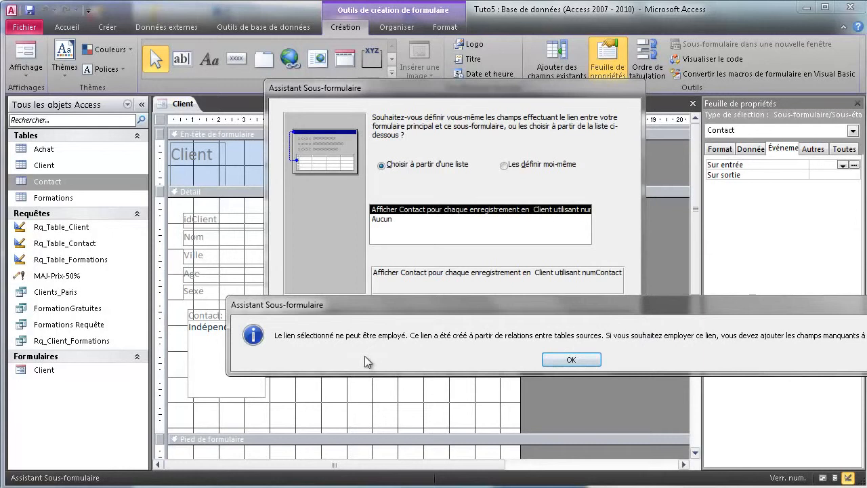
click(573, 360)
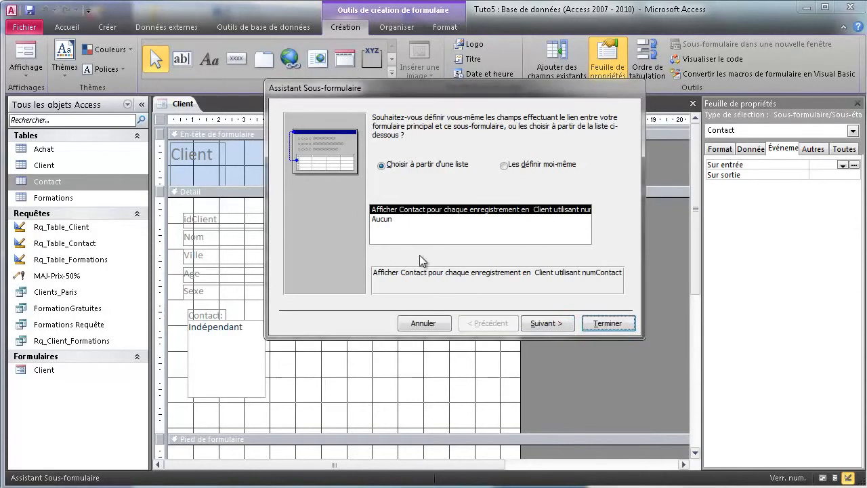
Set the subform link to Aucun and complete the Contact subform.
click(402, 219)
click(606, 323)
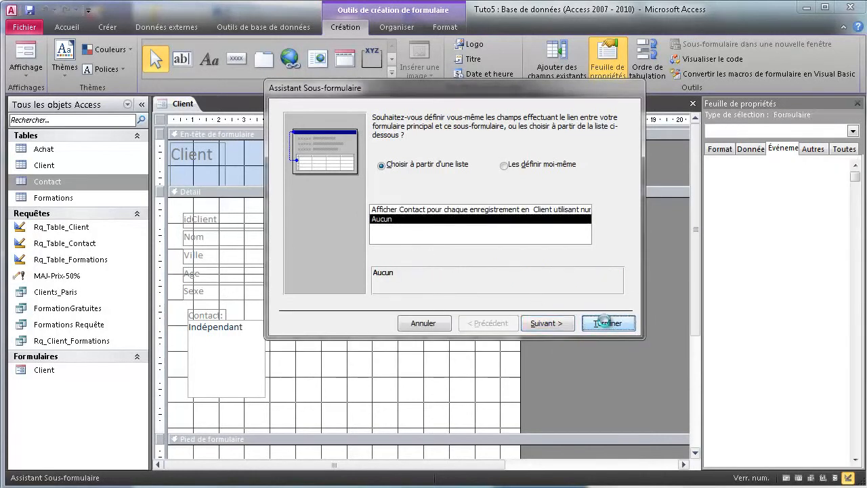
scroll(431, 390, down, 4)
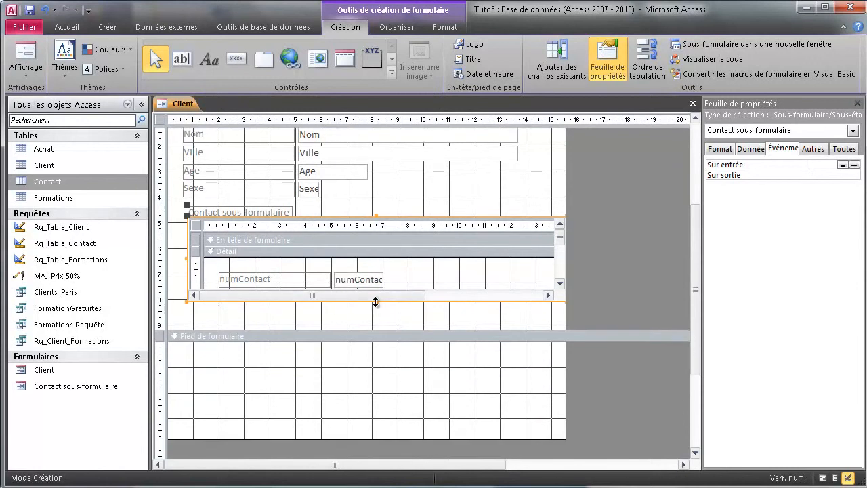
Enlarge the Client form's Detail section to about 12 cm, the Contact subform to about 7 cm high, and heighten the subform's own Detail section.
drag(377, 329, 381, 410)
drag(375, 300, 374, 405)
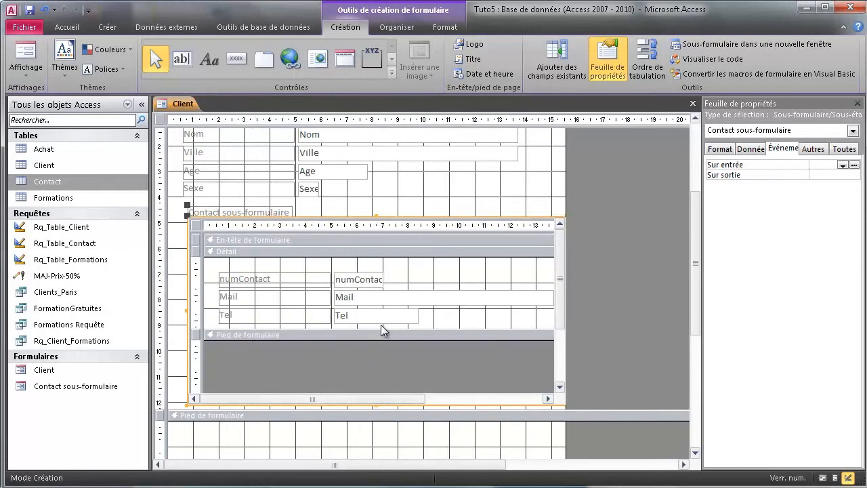
drag(381, 329, 384, 364)
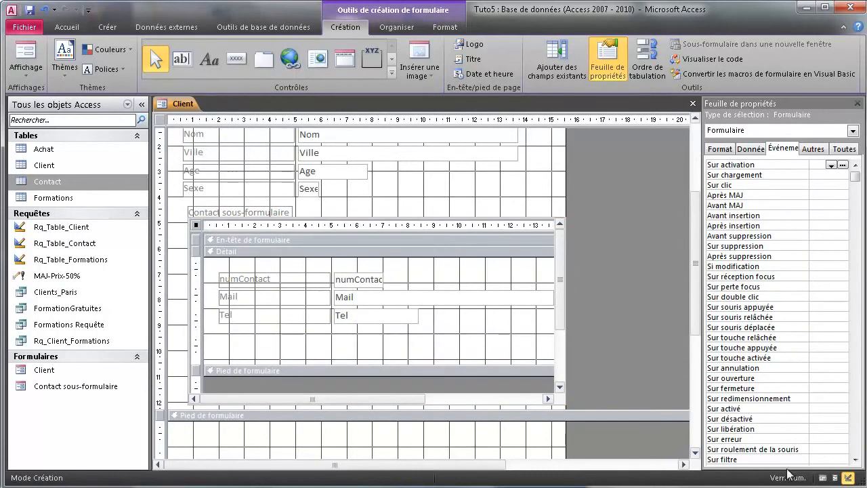
Display the Client form in Form view and inspect the Mail and Tel columns of the Contact subform.
click(823, 478)
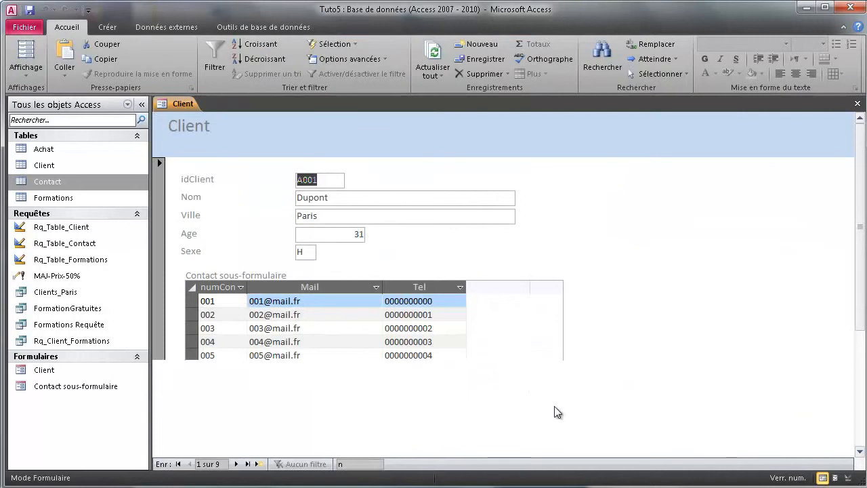
click(252, 287)
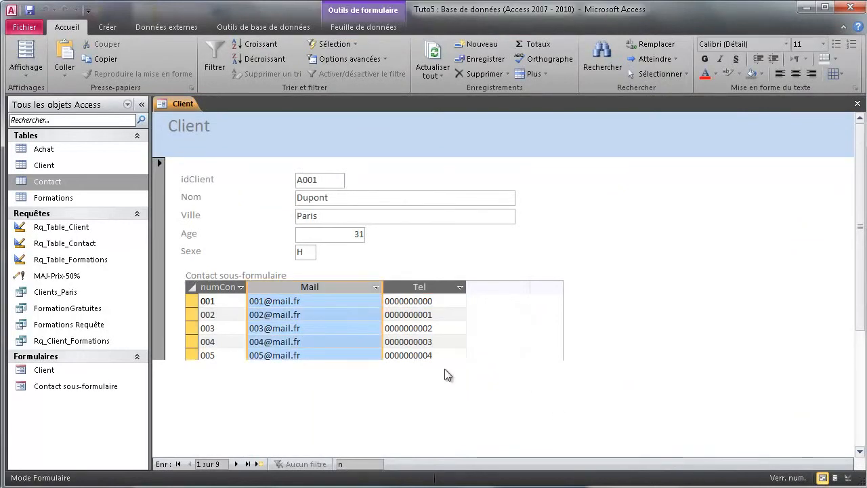
click(387, 327)
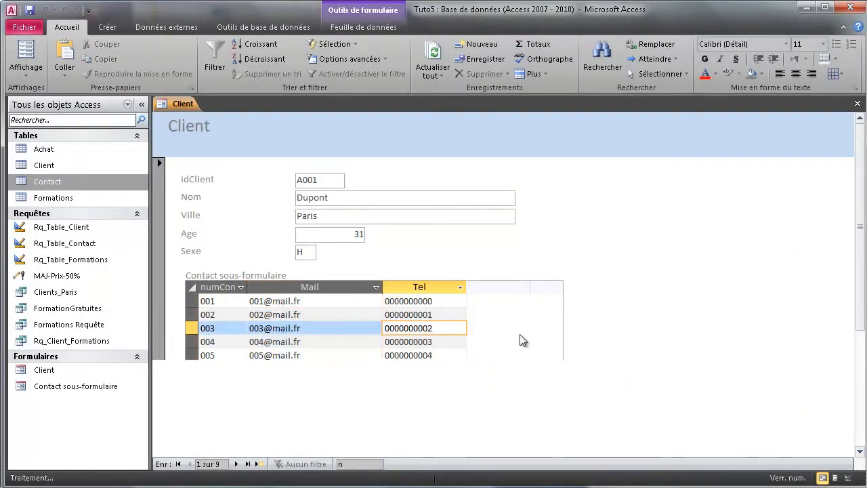
Return to Design view and shift the Contact subform's label to line up with the field labels above it.
click(848, 477)
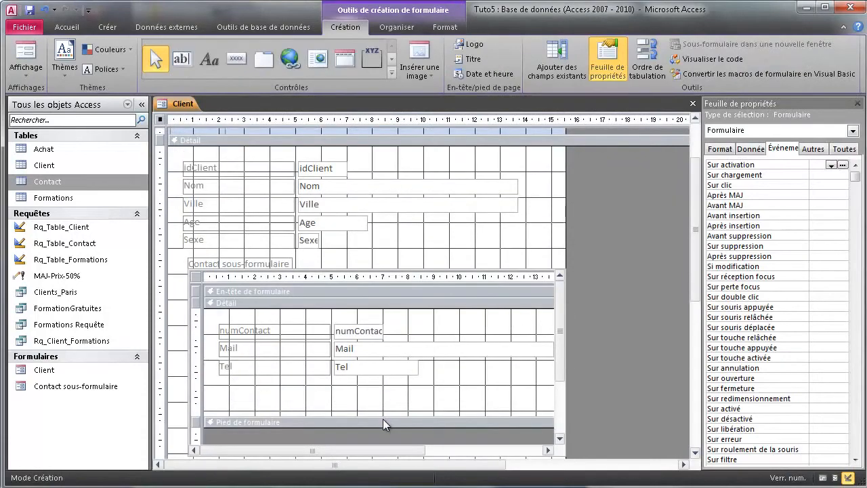
scroll(257, 312, down, 2)
click(188, 214)
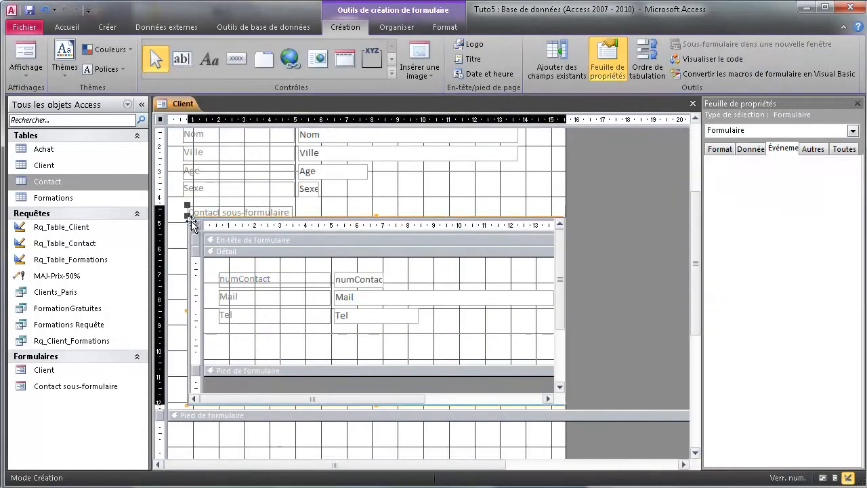
click(196, 224)
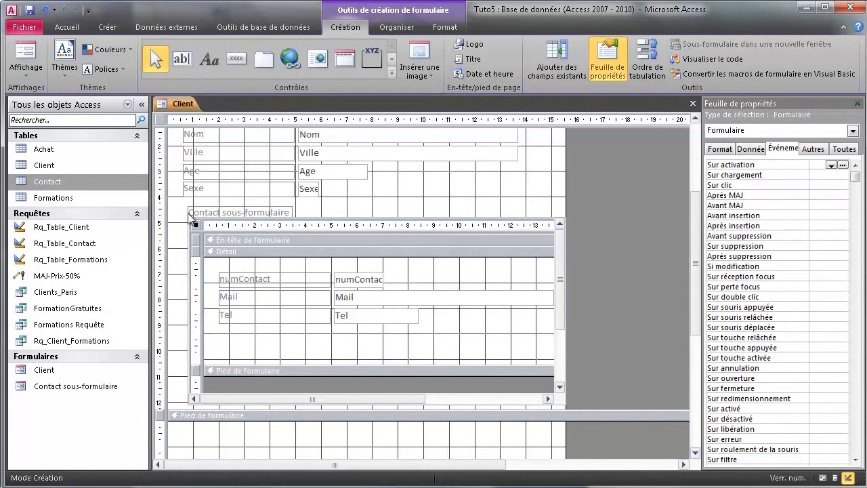
click(191, 211)
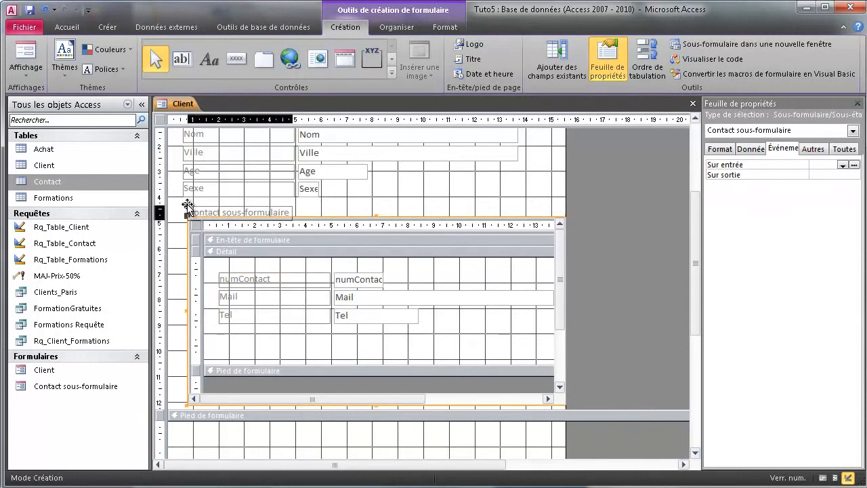
Extend the Client form's Detail section below the subform to nearly 17 cm high.
scroll(265, 299, down, 4)
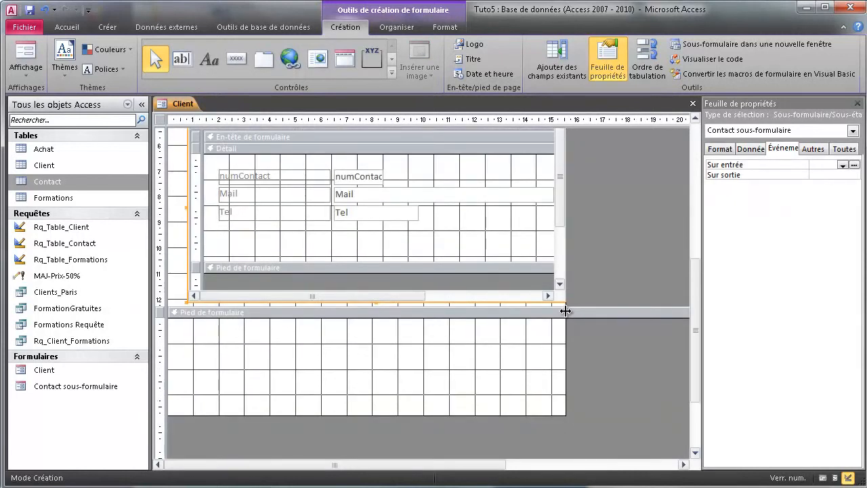
drag(568, 307, 567, 424)
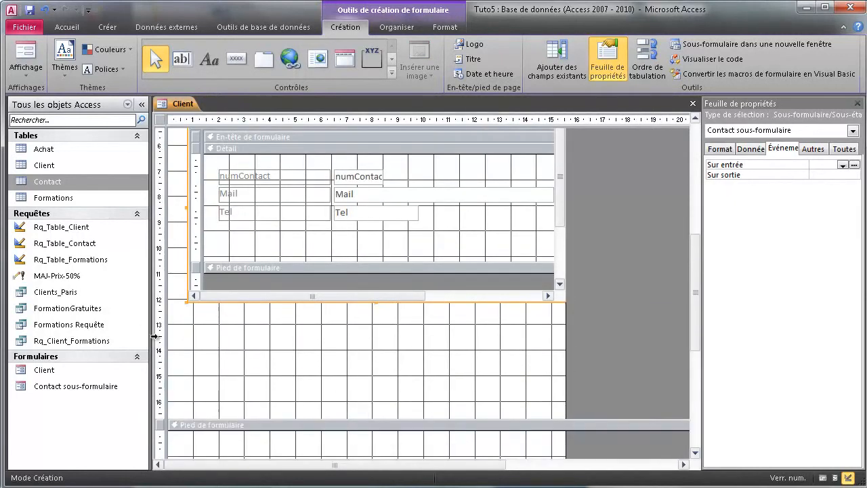
click(181, 373)
scroll(282, 201, up, 8)
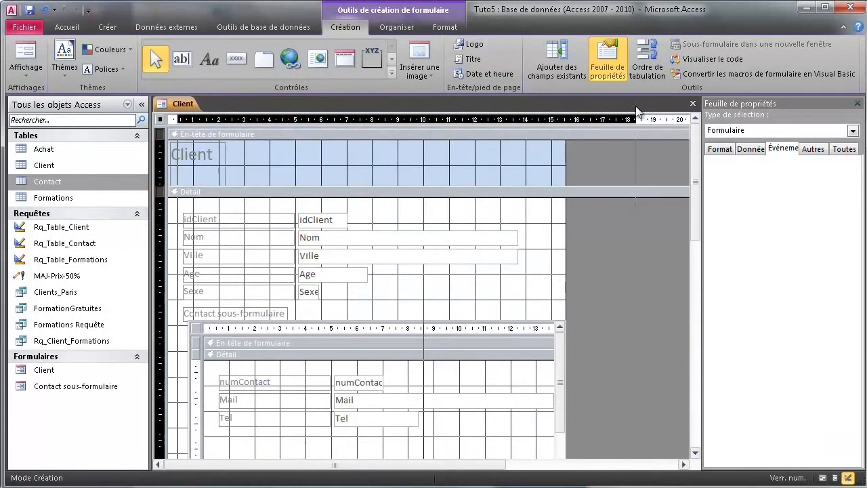
Select all controls of the Client form and align them to the left.
key(ctrl+a)
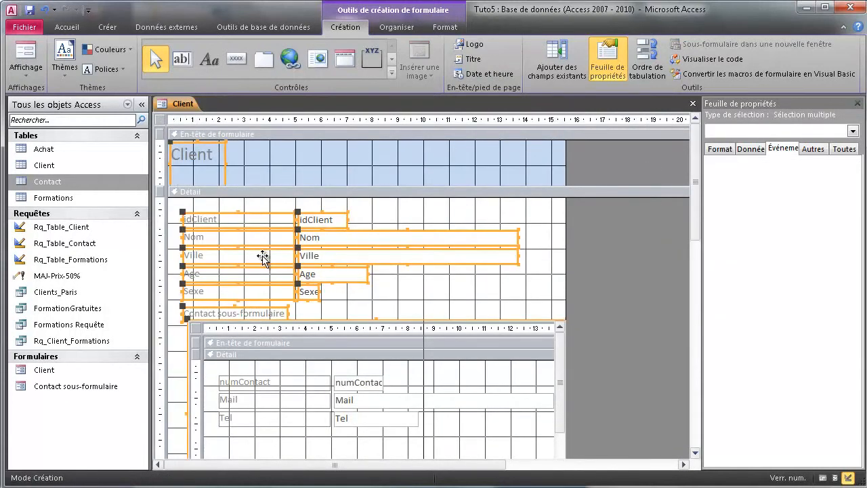
right_click(263, 257)
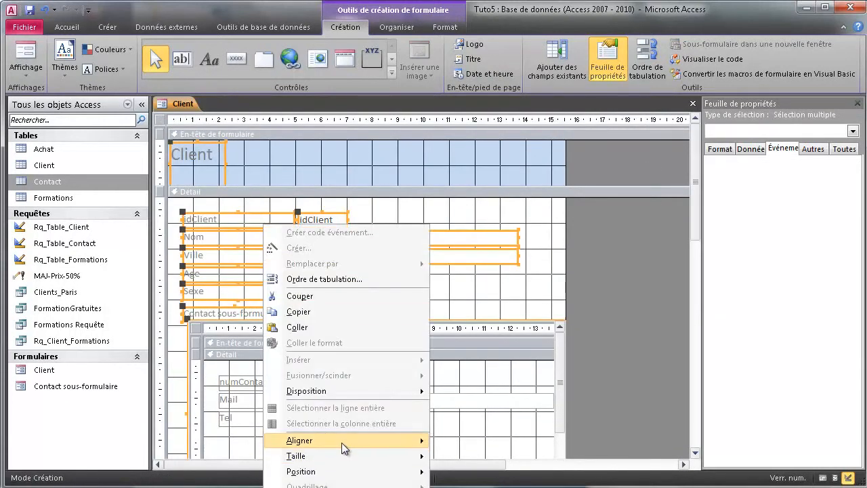
mouse_move(341, 442)
click(449, 441)
scroll(268, 311, down, 3)
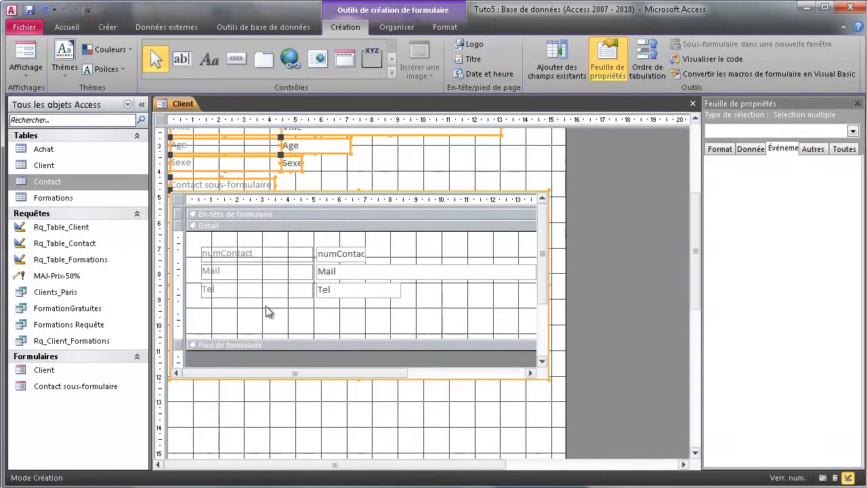
scroll(250, 376, up, 3)
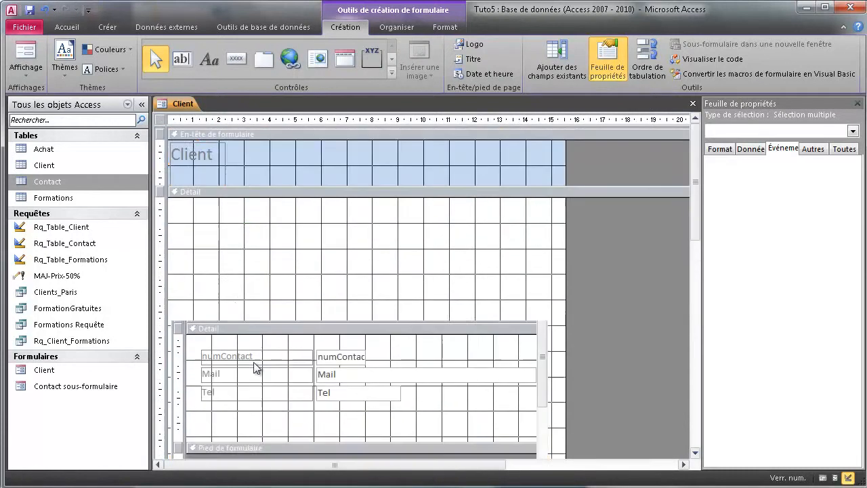
View the aligned form in Form view and browse the client records up to the seventh.
click(822, 478)
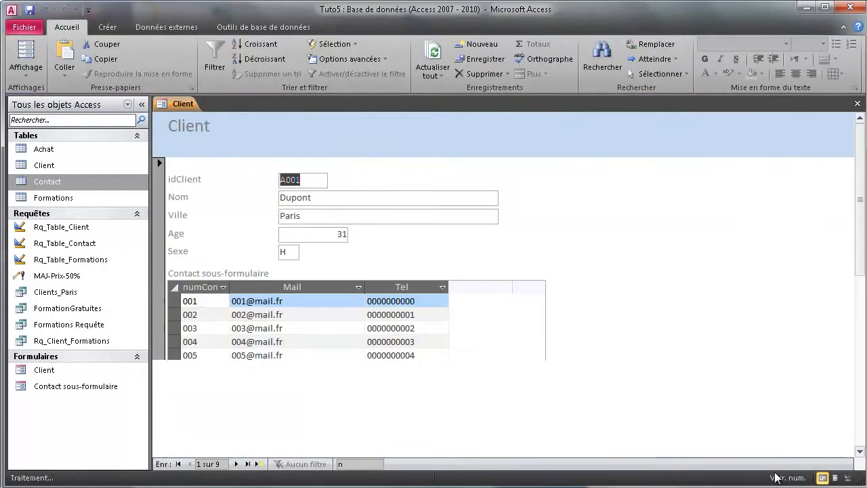
click(236, 464)
click(235, 464)
click(236, 464)
click(235, 464)
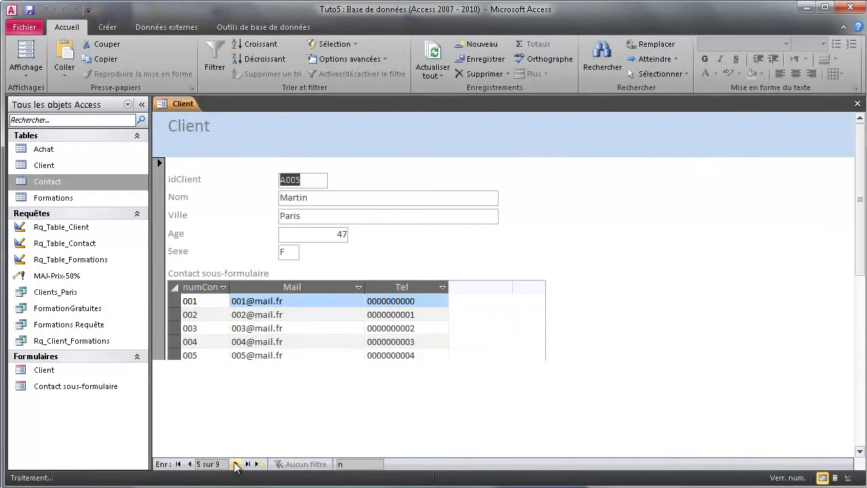
click(236, 464)
click(236, 464)
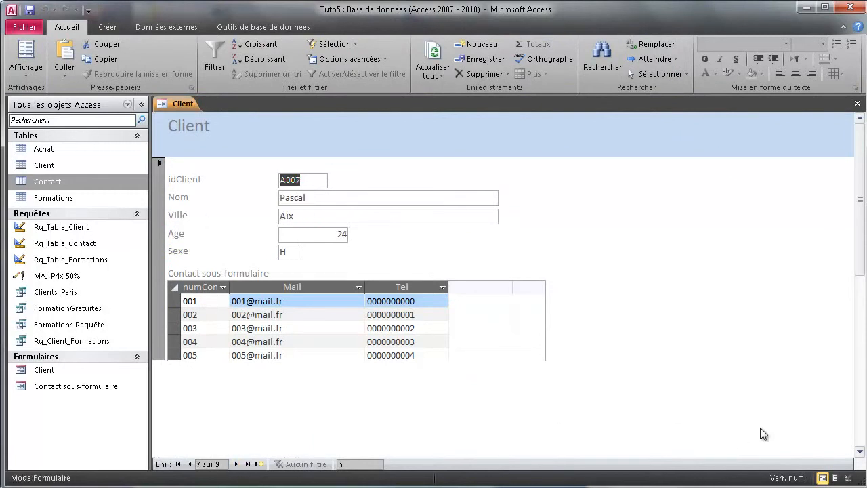
In Design view, delete the Contact subform from the Client form and save the changes to both the Client and Contact sous-formulaire forms.
click(846, 478)
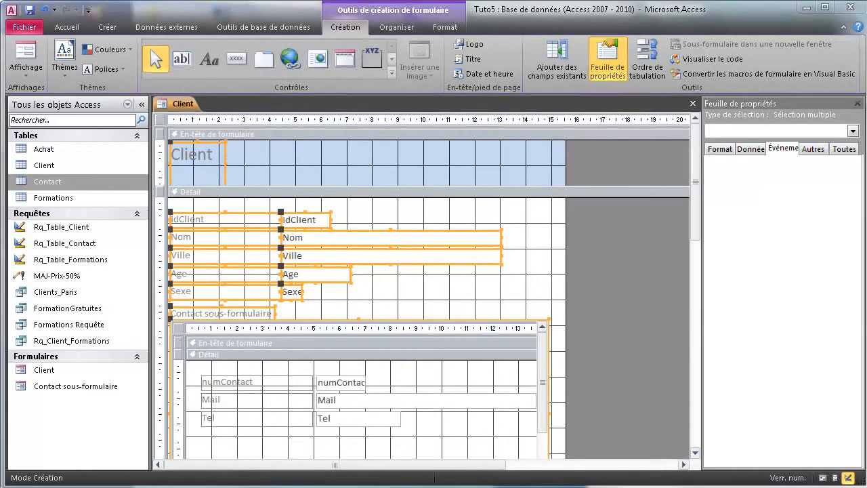
click(183, 328)
click(322, 308)
click(199, 325)
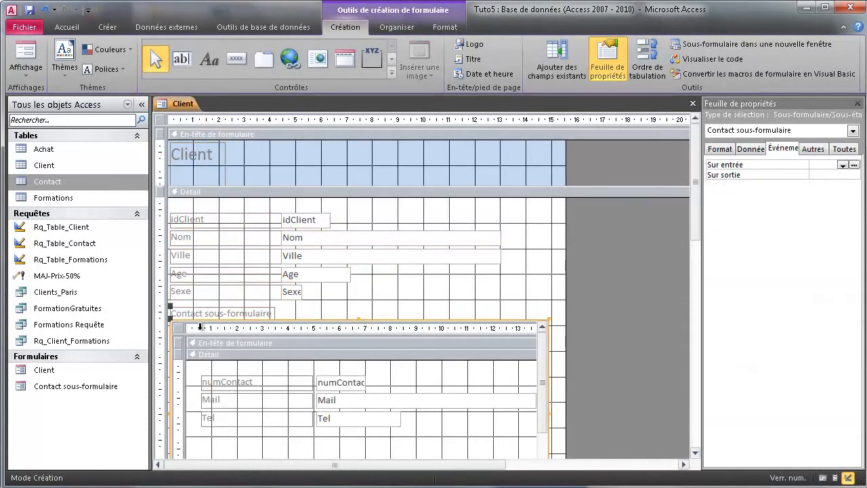
right_click(175, 329)
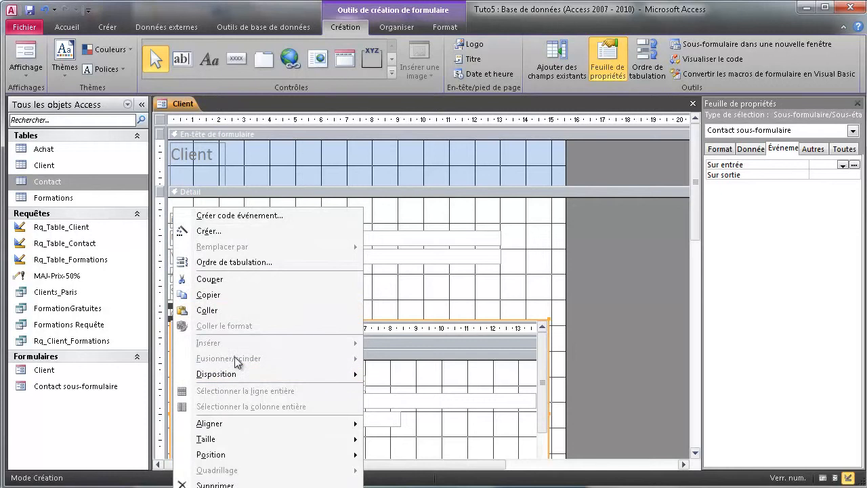
click(215, 484)
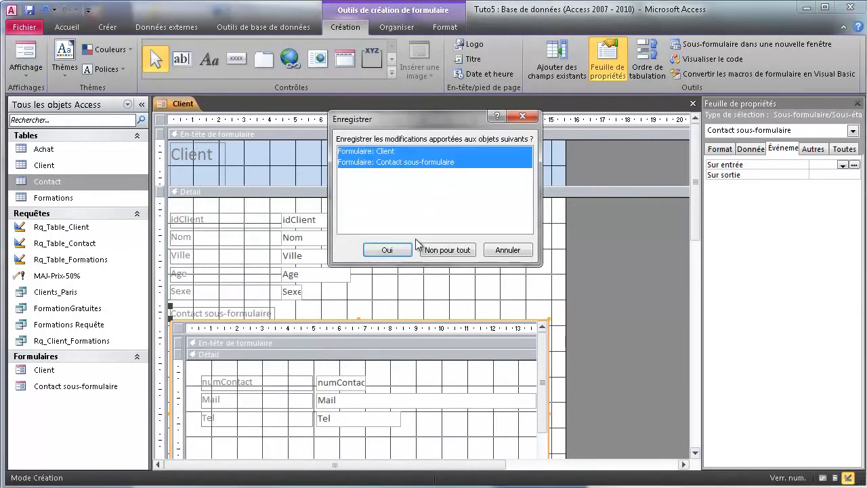
click(396, 249)
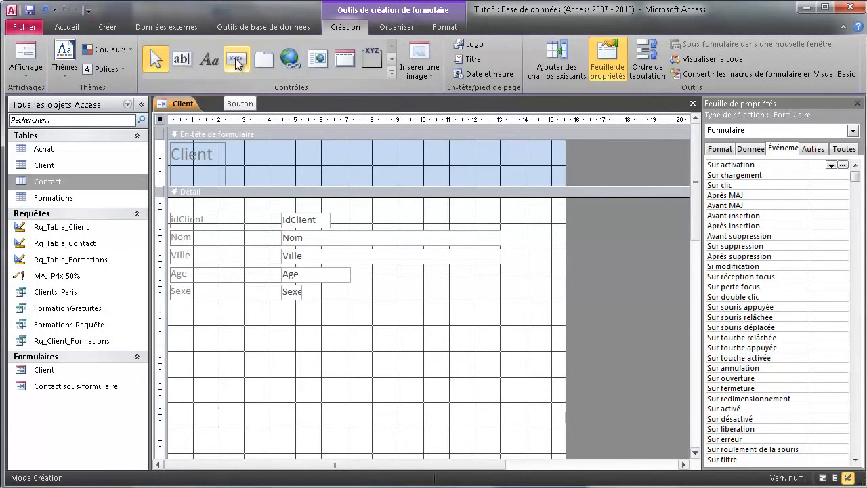
Draw a command button about 3 by 1 cm below the Sexe field and choose the Opérations sur état category with Aperçu d'un état.
click(236, 63)
drag(194, 327, 271, 354)
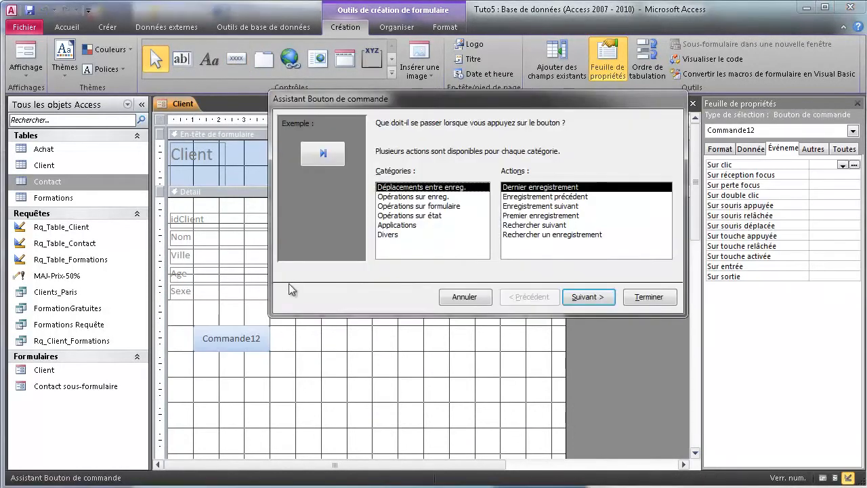
click(436, 216)
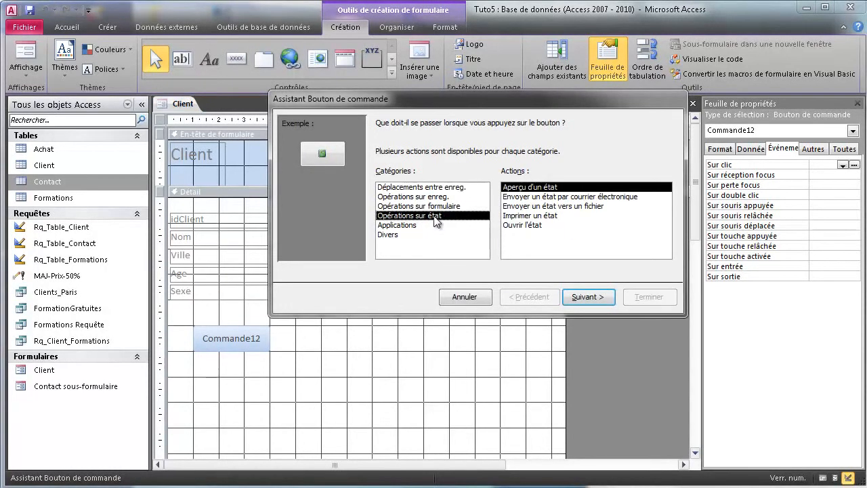
Try to finish the command button wizard without choosing a report to preview, and cancel the wizard.
click(589, 297)
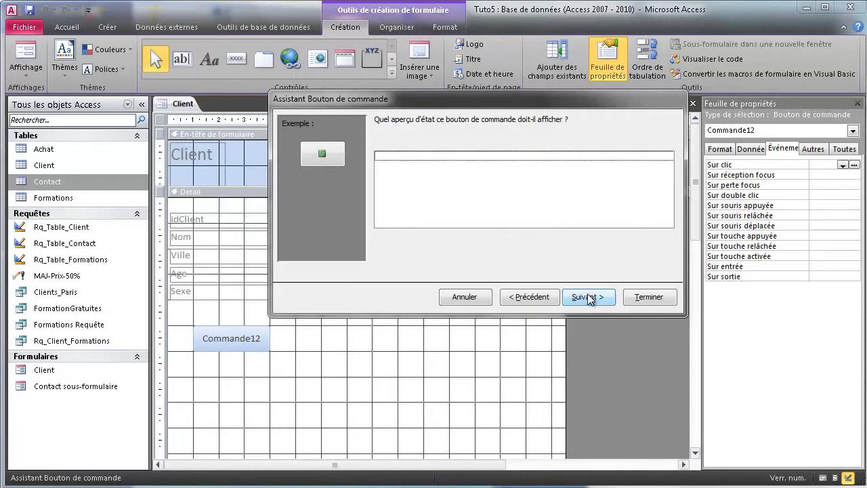
click(649, 298)
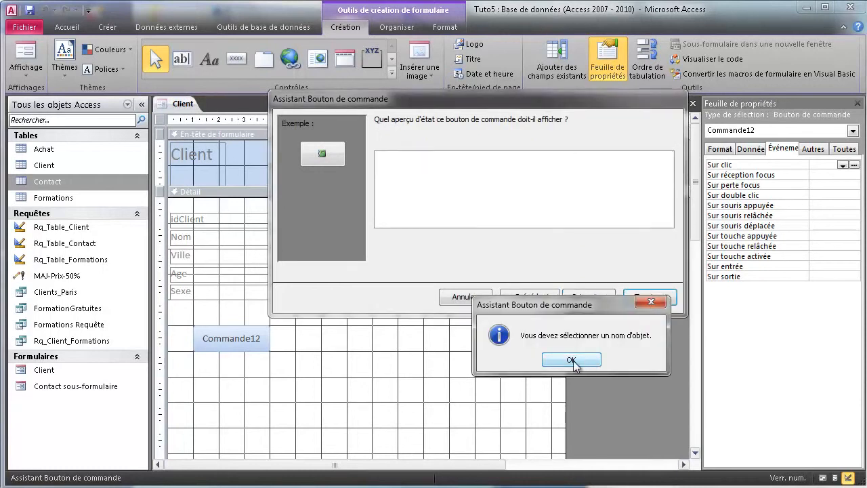
click(576, 362)
click(654, 297)
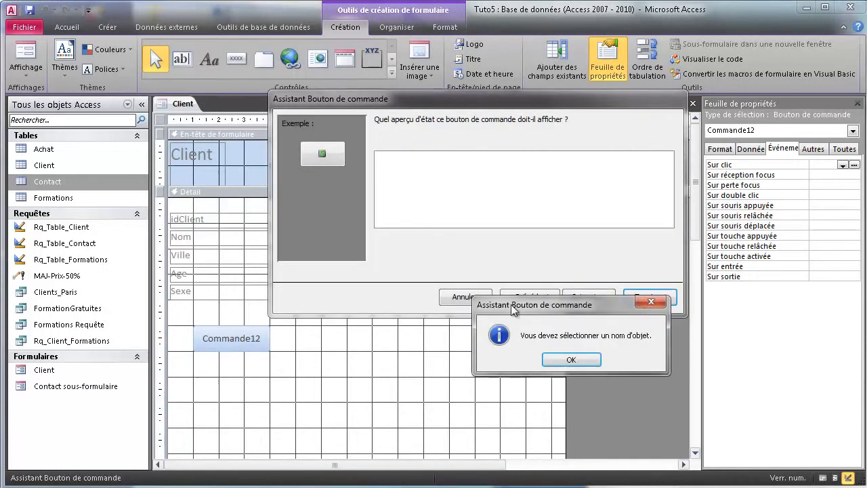
click(583, 359)
click(464, 297)
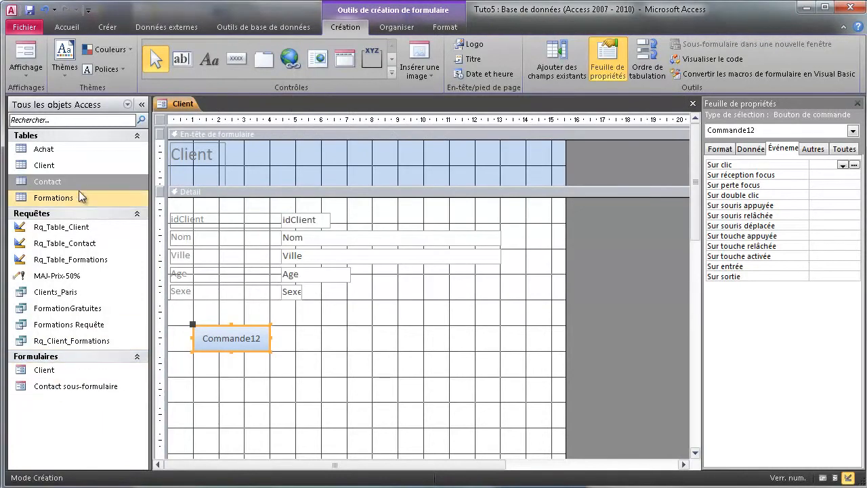
click(55, 165)
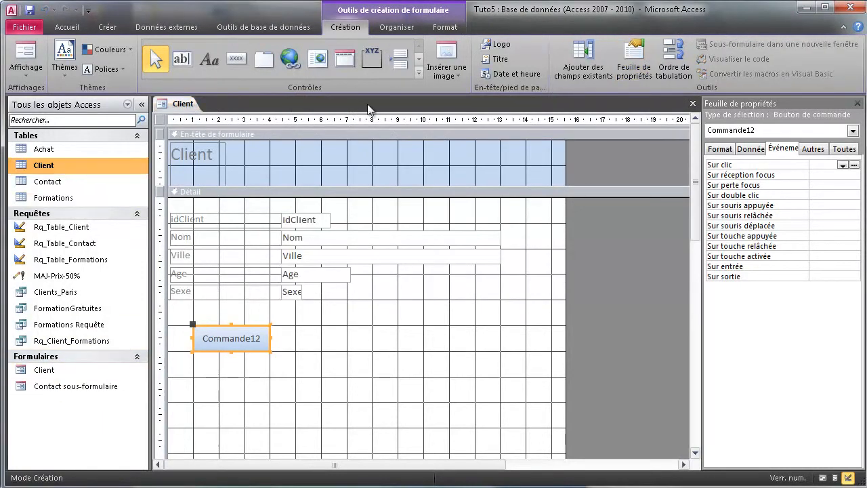
click(110, 29)
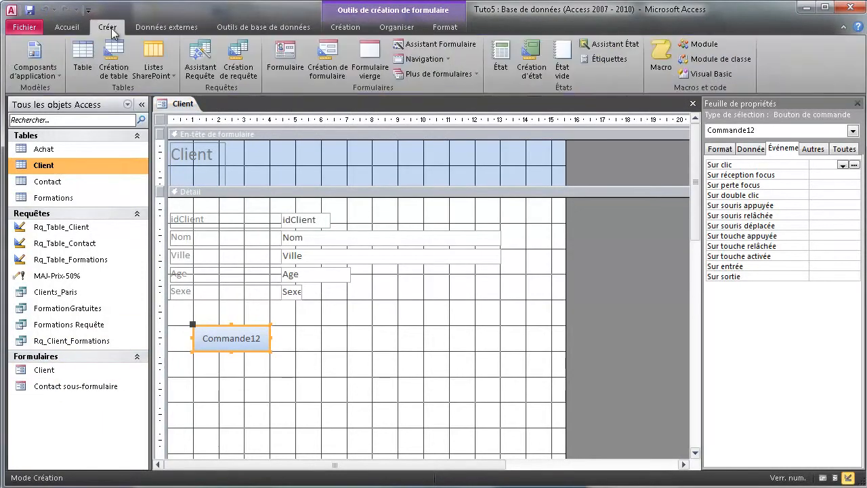
click(529, 61)
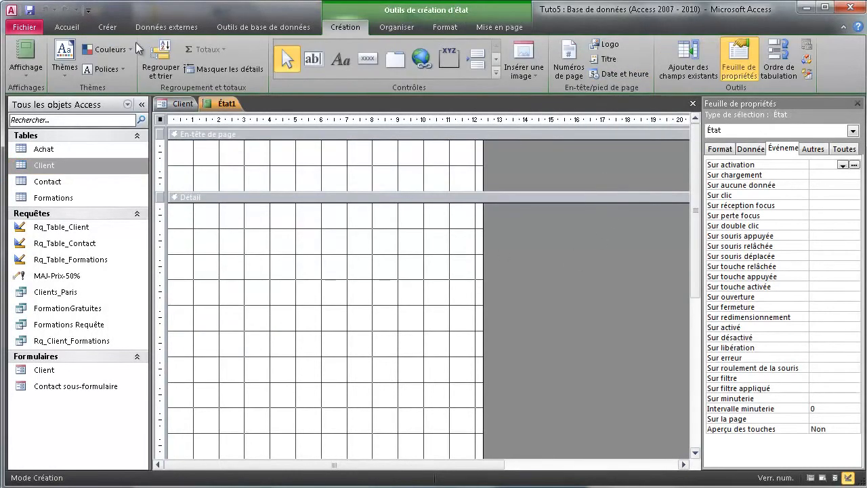
right_click(227, 101)
click(260, 124)
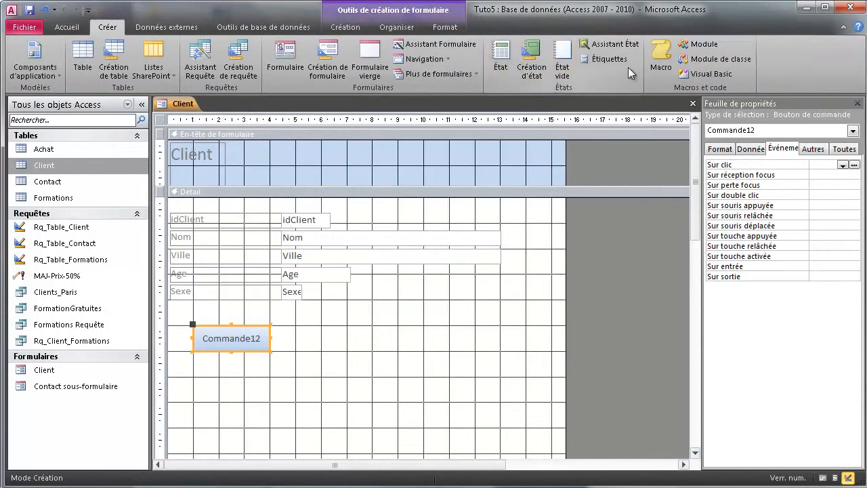
Create a report titled Client with the report wizard, using all Client table fields, no sorting, tabular layout and portrait orientation, and preview it.
click(610, 44)
click(410, 232)
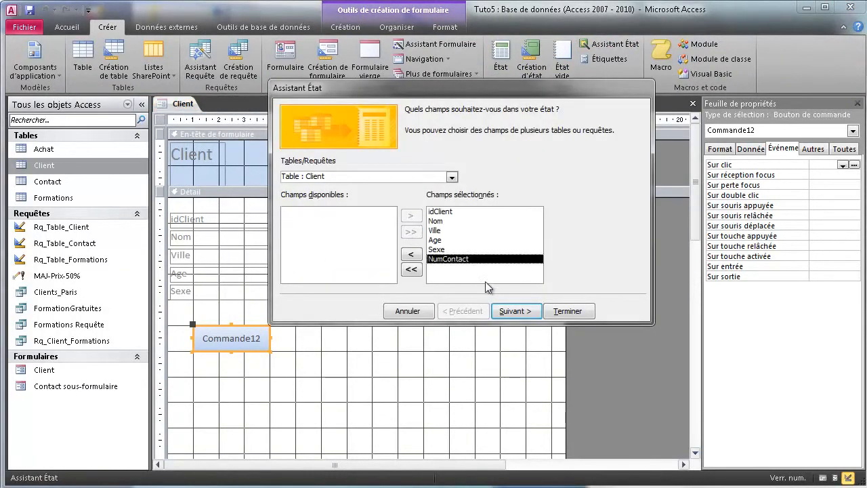
click(512, 312)
click(513, 312)
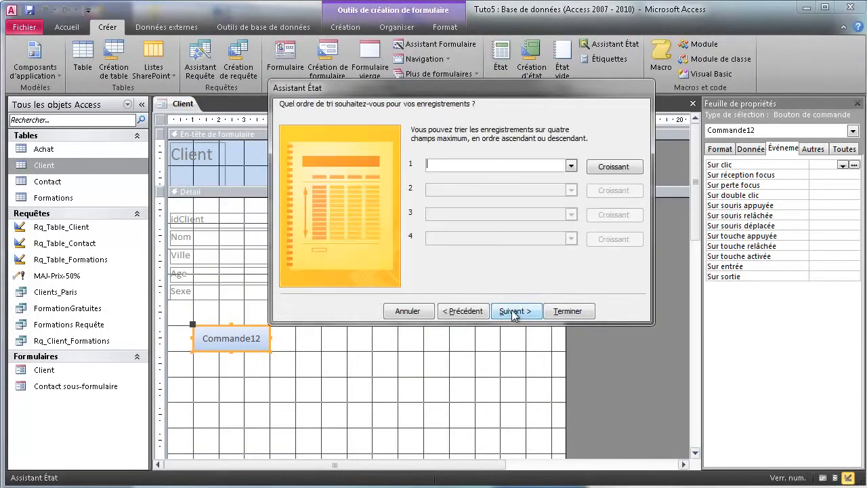
click(571, 165)
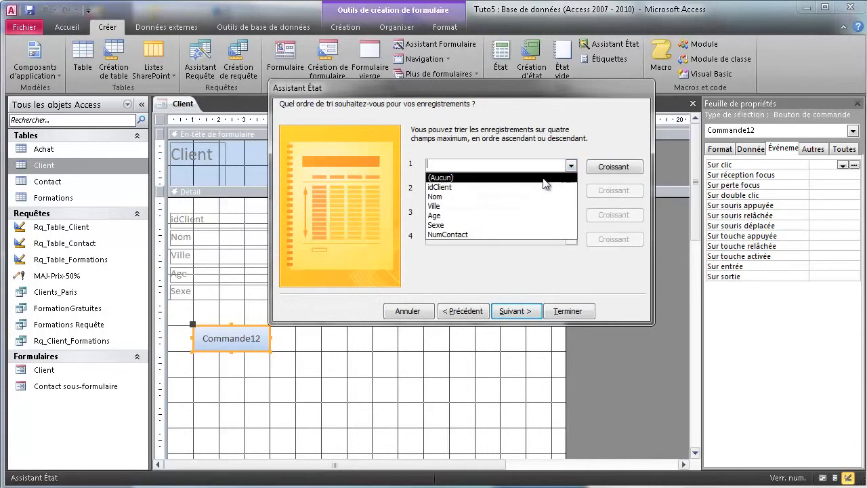
click(515, 311)
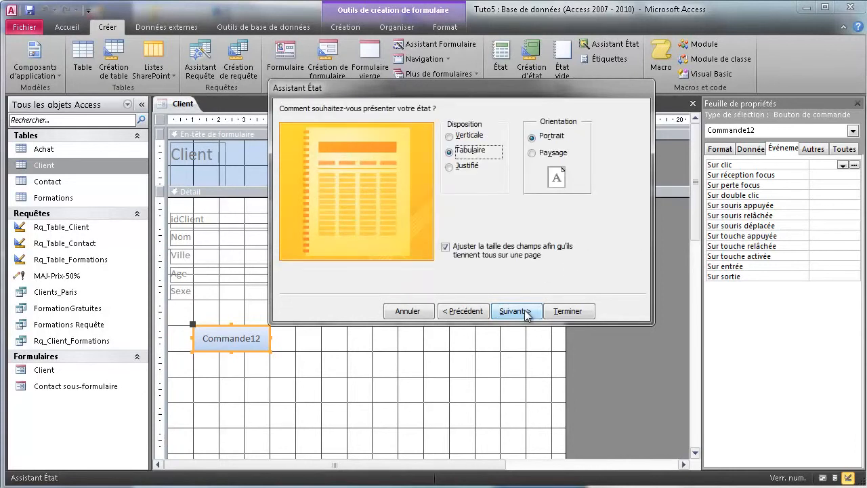
click(526, 311)
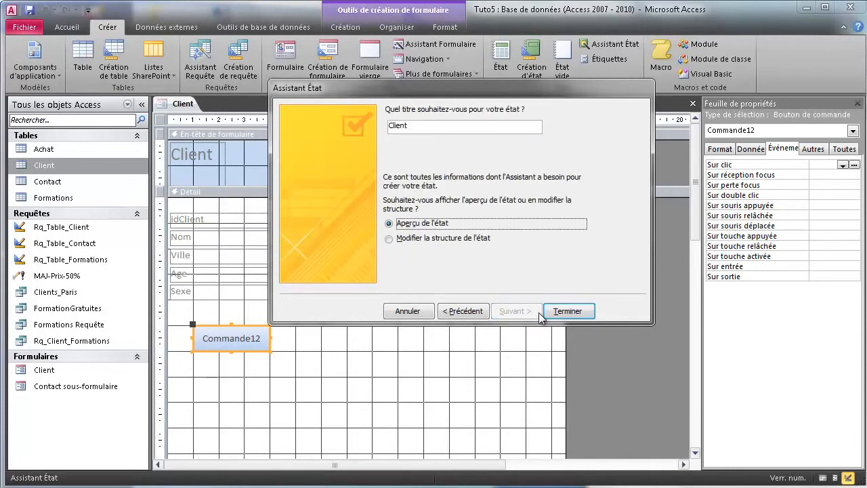
click(548, 312)
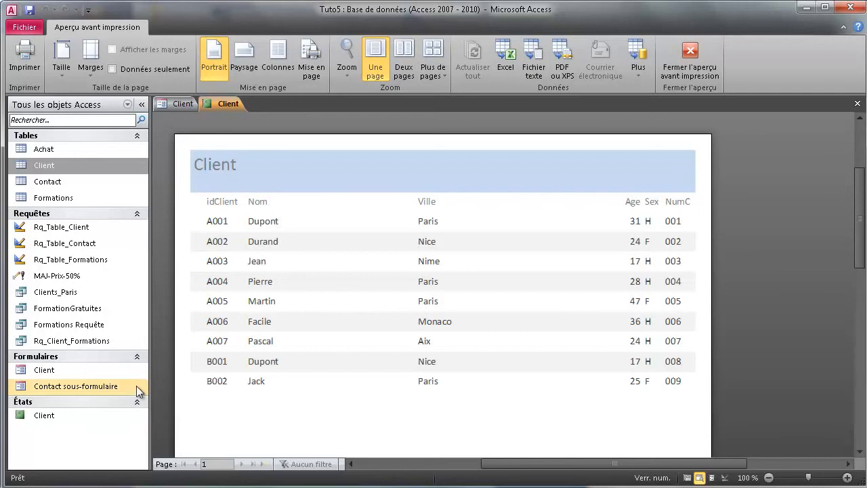
Return to the Client form design and delete the unfinished command button below the Sexe field.
click(88, 383)
click(67, 368)
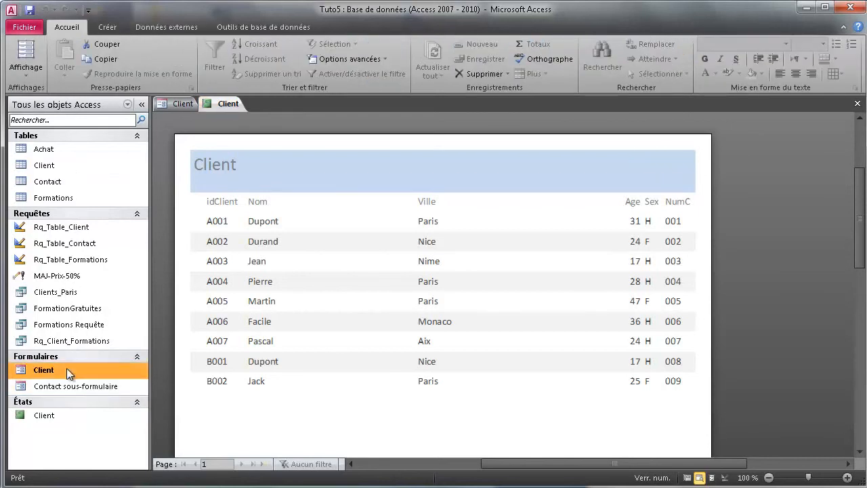
click(180, 103)
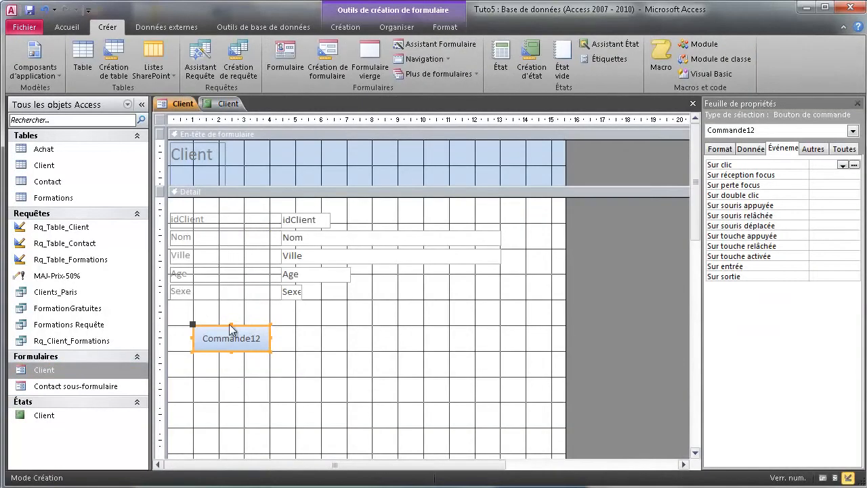
key(Delete)
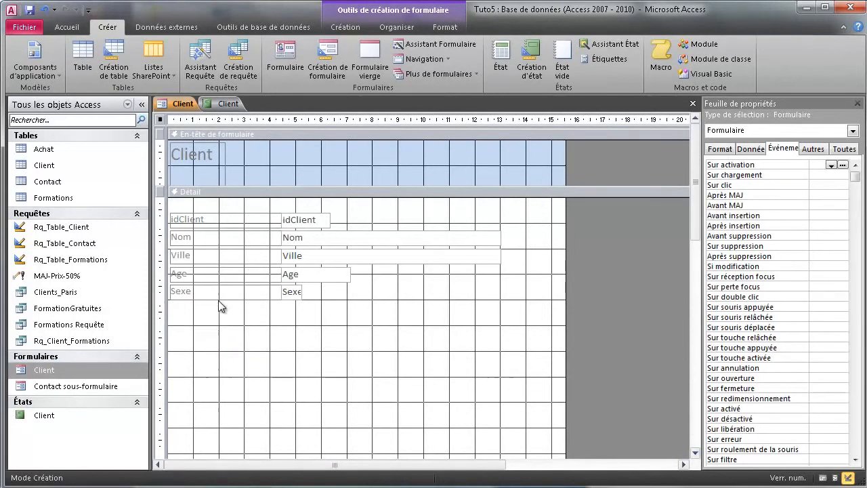
Draw a new command button about 3 by 1 cm below the Sexe field and assign it the Opérations sur état action Ouvrir l'état.
click(349, 28)
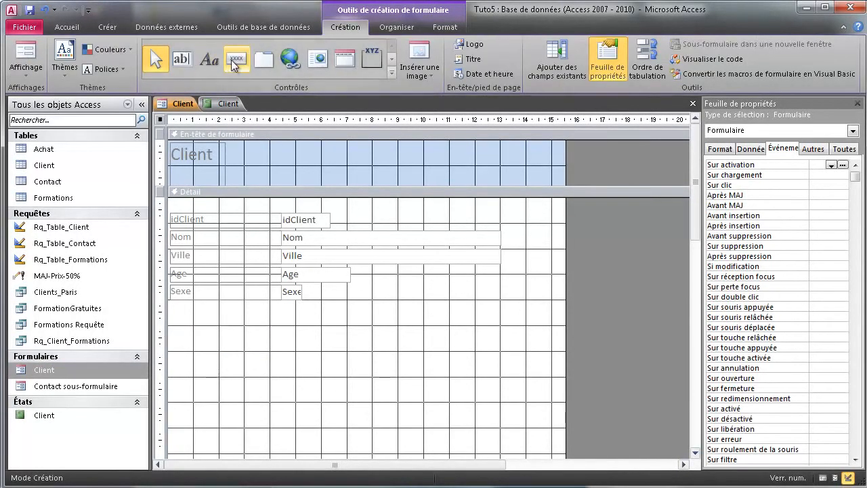
click(235, 59)
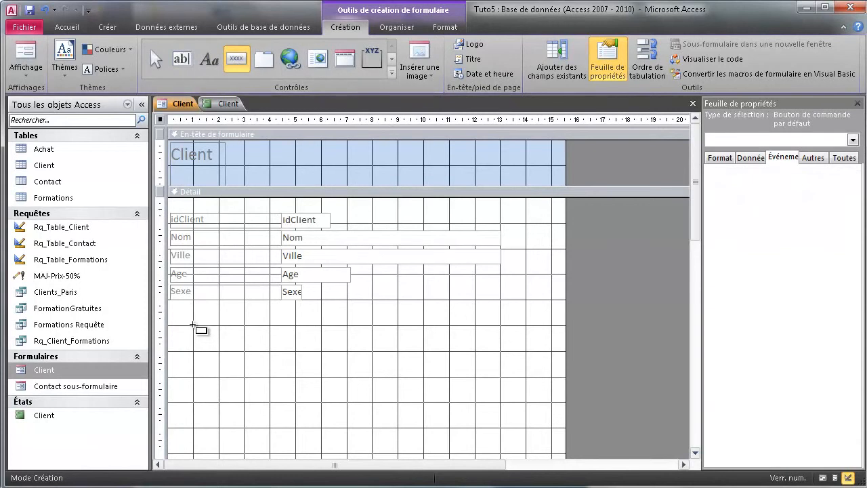
drag(194, 327, 269, 351)
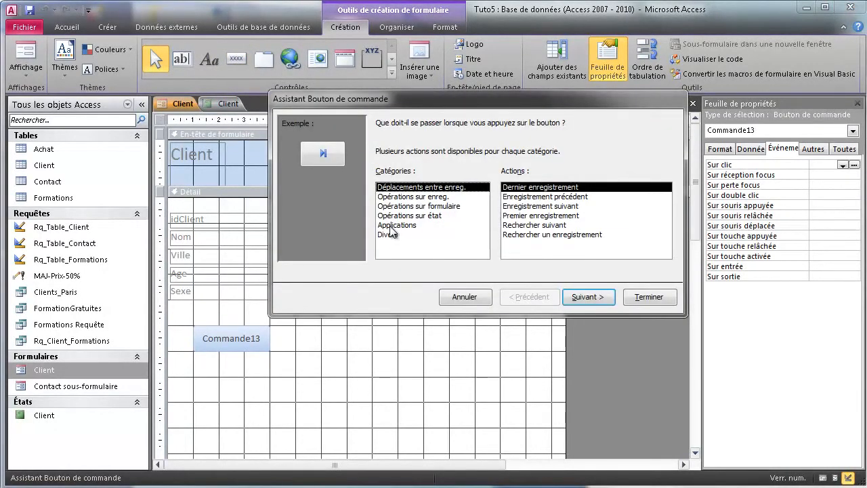
click(420, 215)
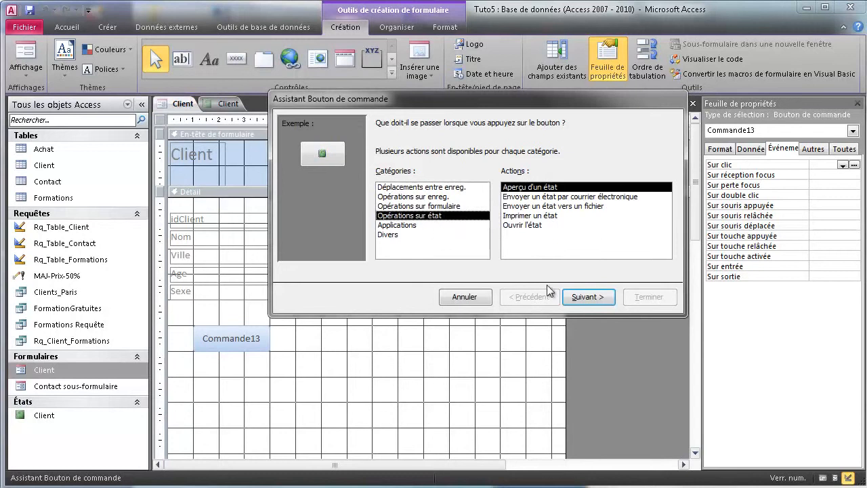
click(529, 225)
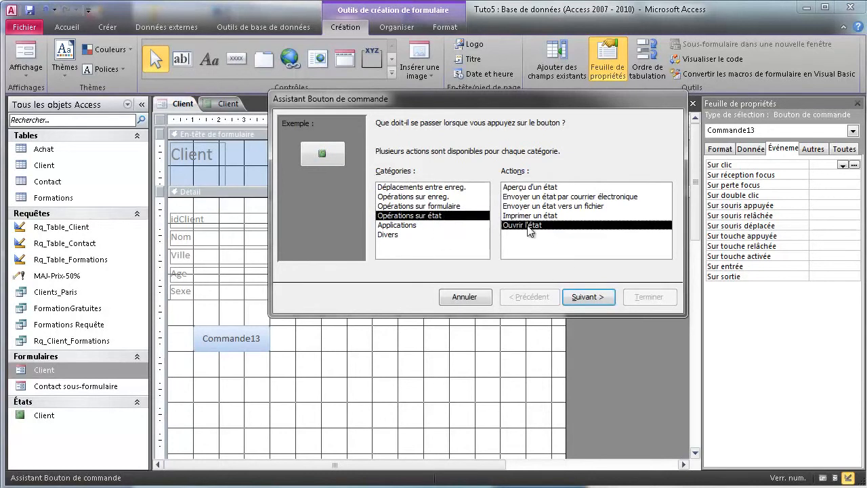
Finish the button wizard with the Client report as target, keeping the État MS Access image and the default button name.
click(582, 298)
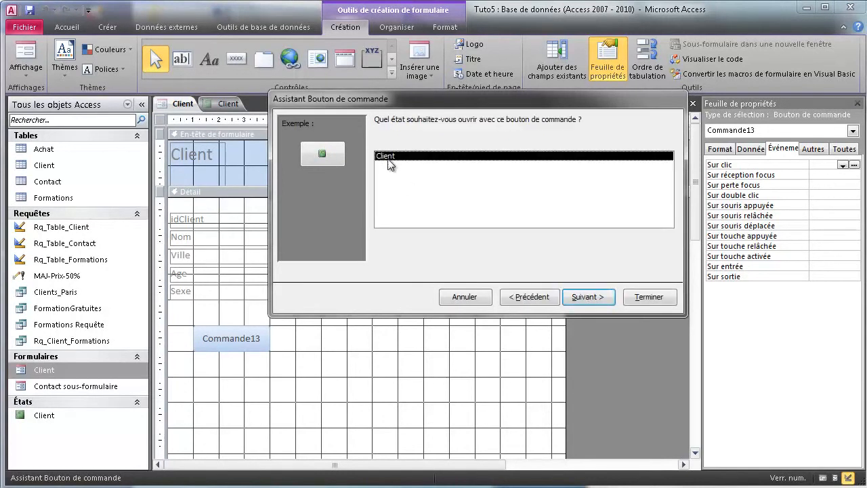
click(583, 298)
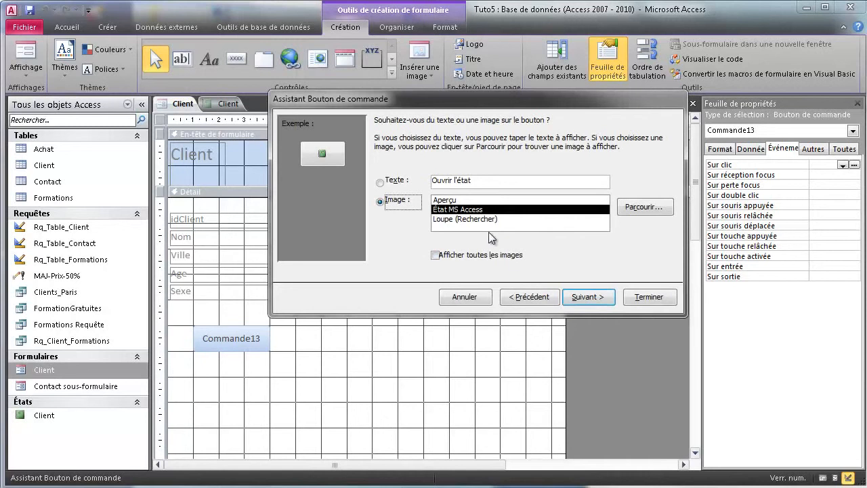
click(582, 295)
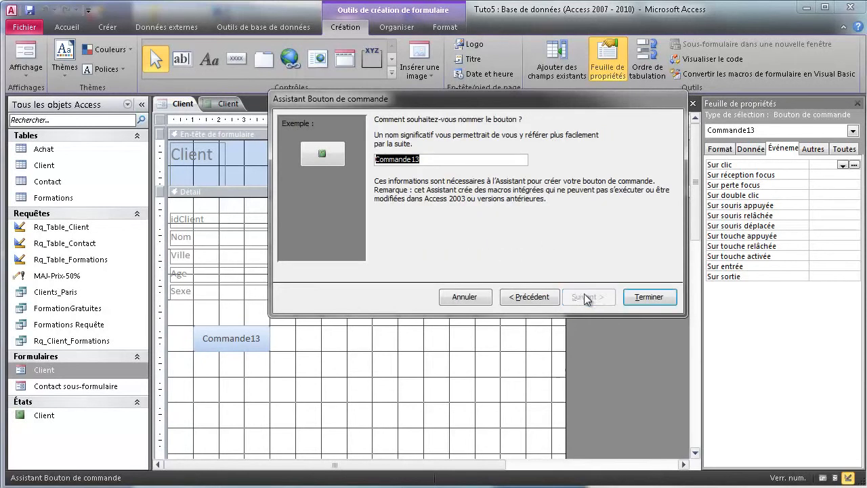
click(646, 297)
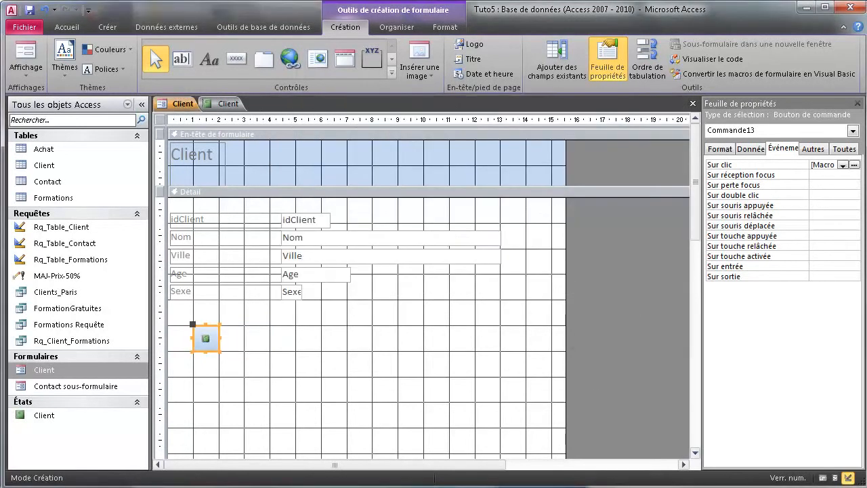
Test the report button in Form view, and open the Contact sous-formulaire form to view its records before returning to the Client form.
click(824, 478)
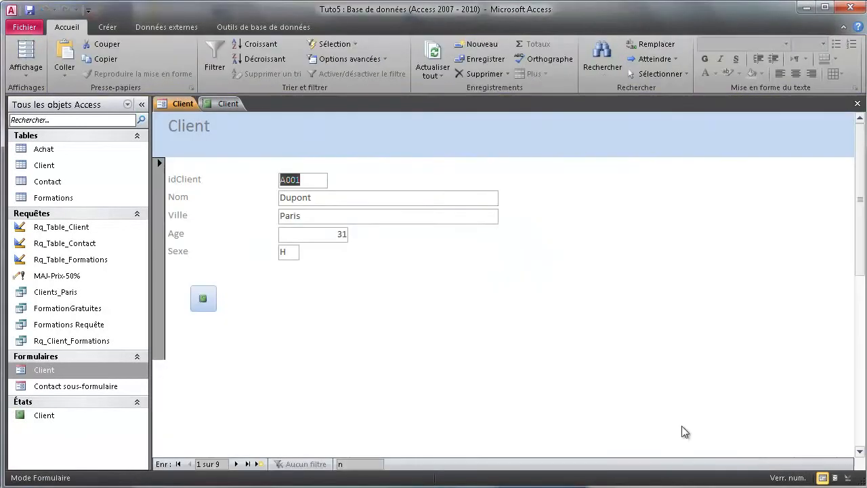
click(203, 298)
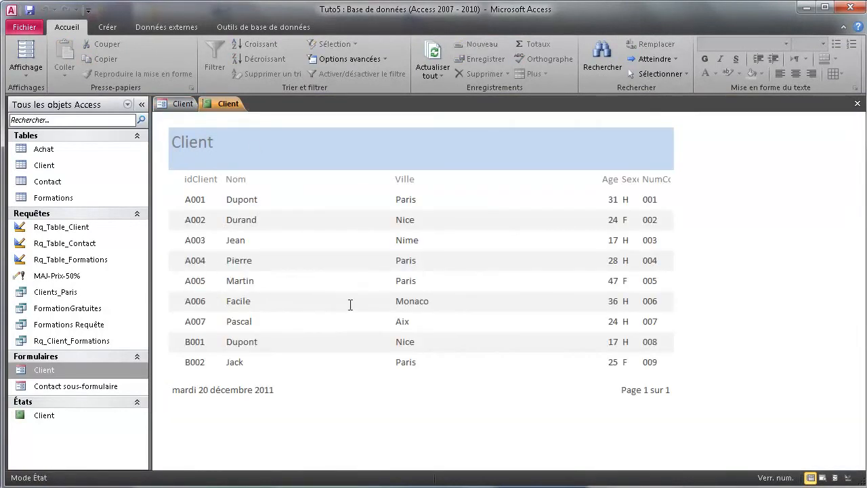
click(180, 103)
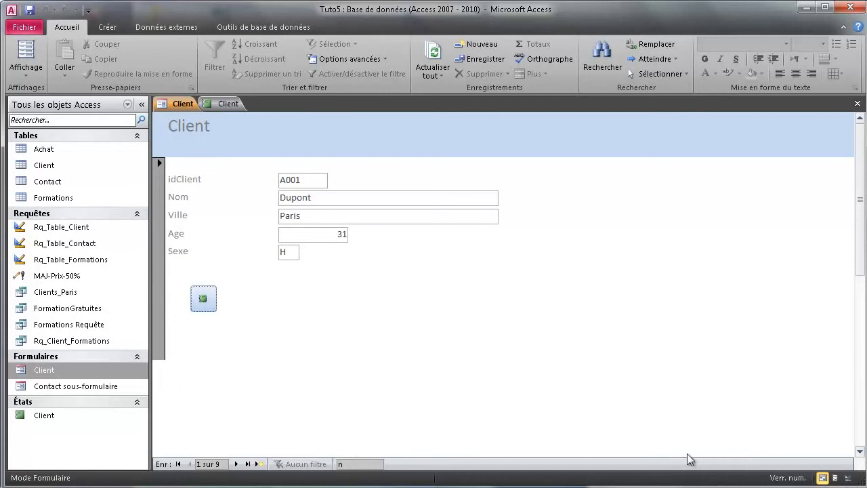
double_click(64, 389)
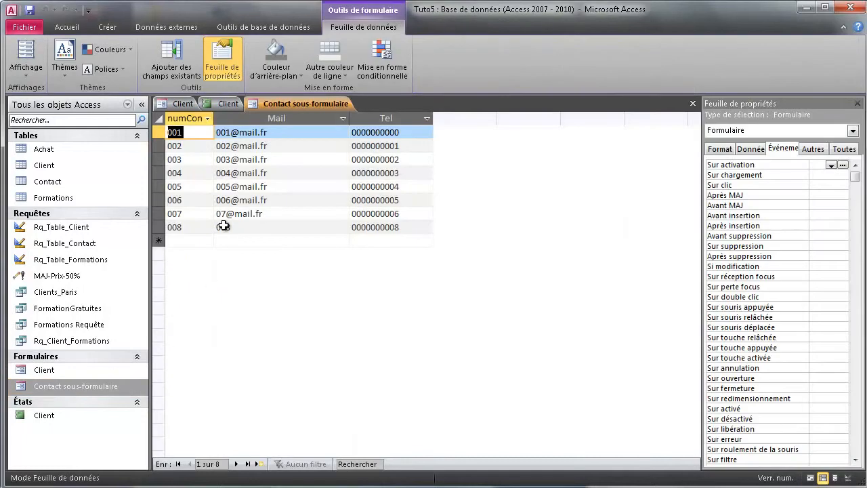
click(177, 103)
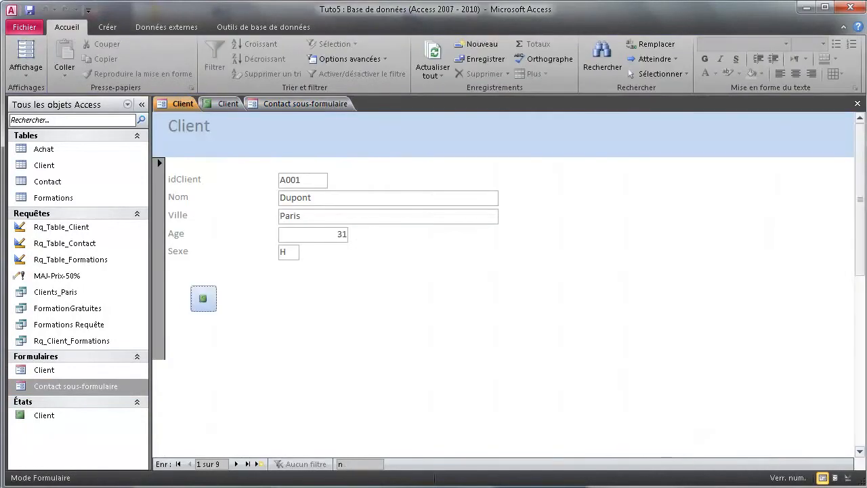
In Design view, draw a second command button about 3 by 1 cm beside the report button and assign it the Ouvrir un formulaire action.
click(847, 477)
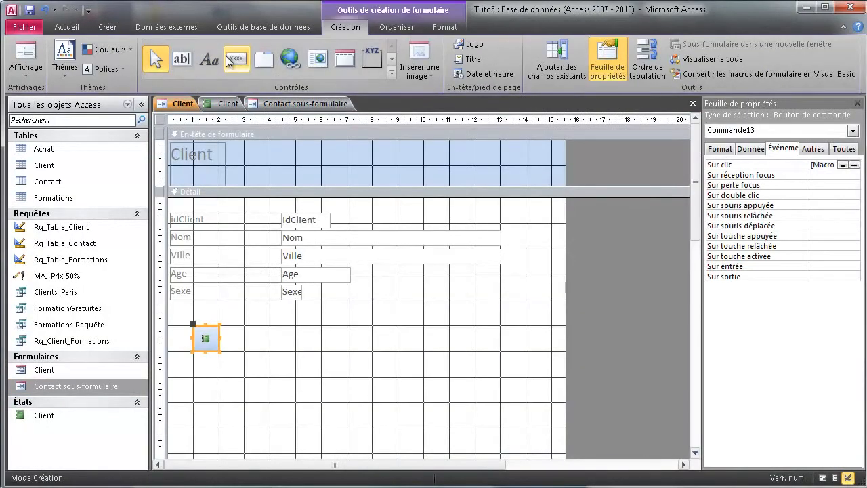
click(226, 55)
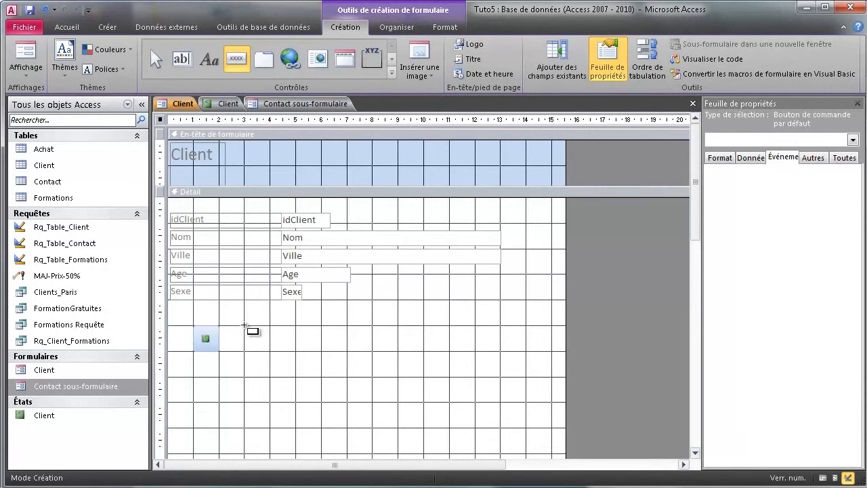
drag(244, 325, 321, 351)
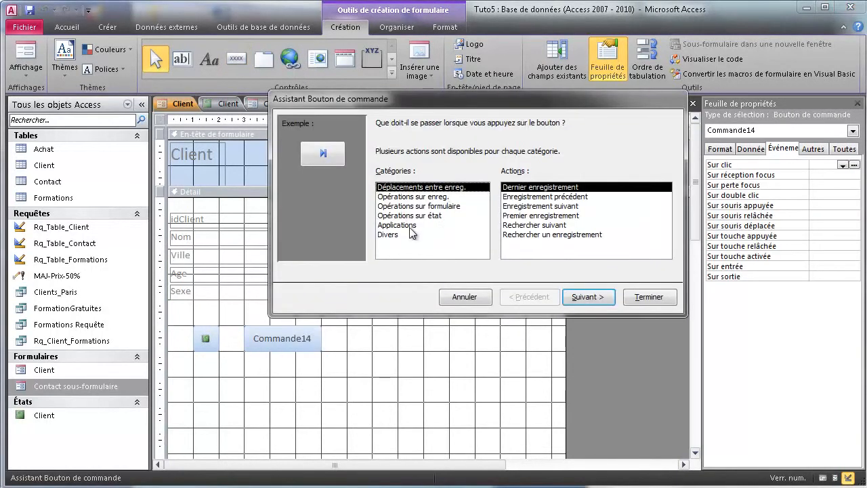
click(423, 206)
click(513, 234)
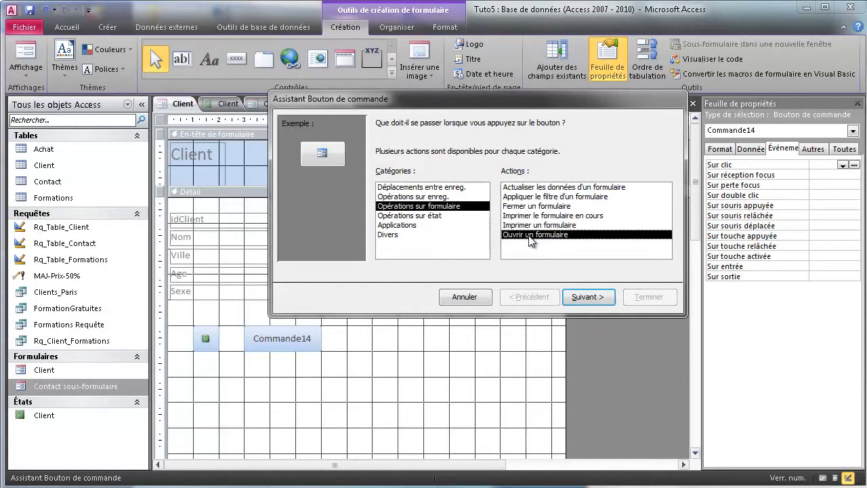
Finish the second button's wizard with Contact sous-formulaire as the form to open, keeping the remaining default options and button name.
click(588, 297)
click(468, 166)
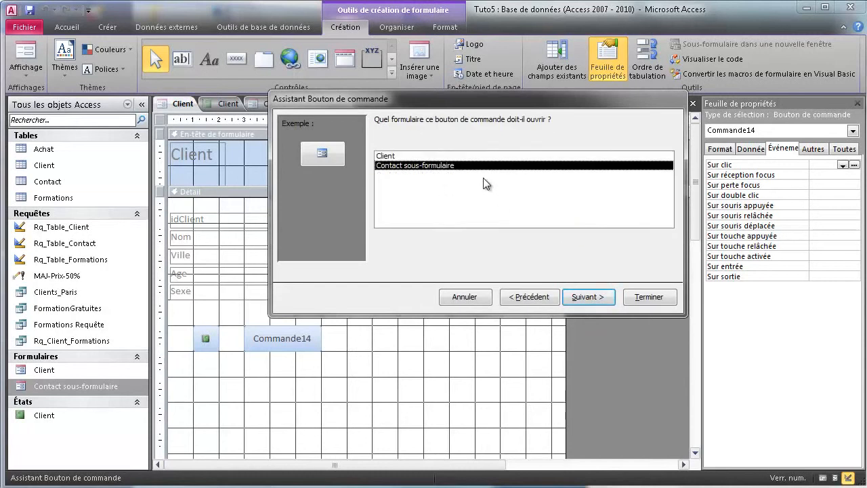
click(587, 298)
click(590, 300)
click(588, 299)
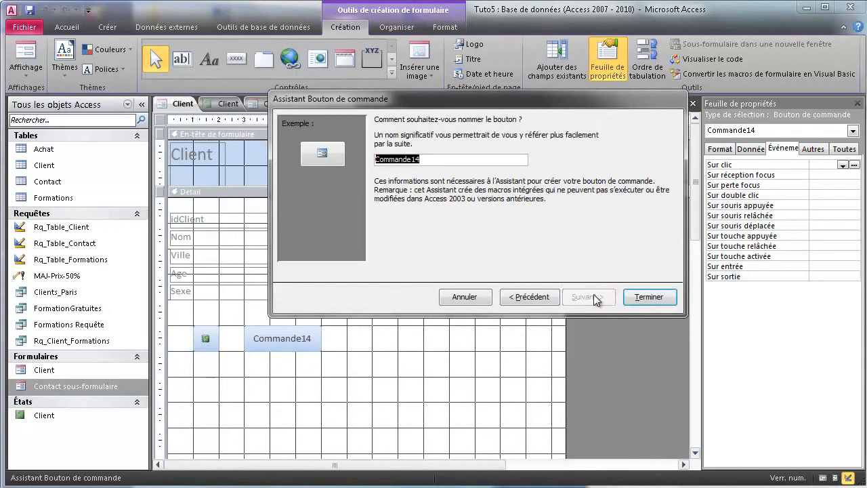
click(661, 298)
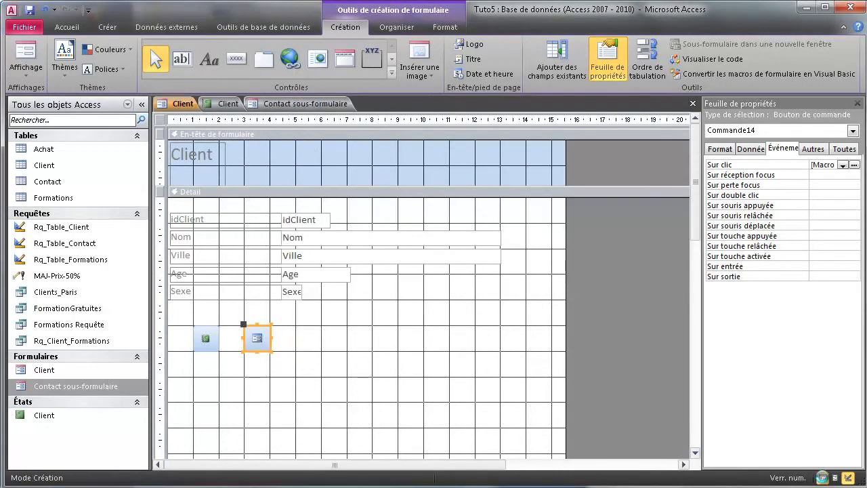
Test the new contact form button in Form view and return to the Client form.
click(823, 478)
click(255, 299)
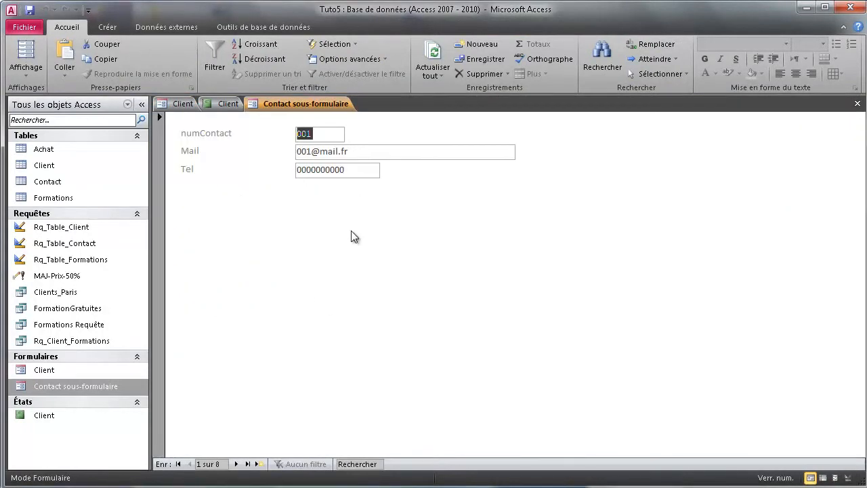
click(195, 102)
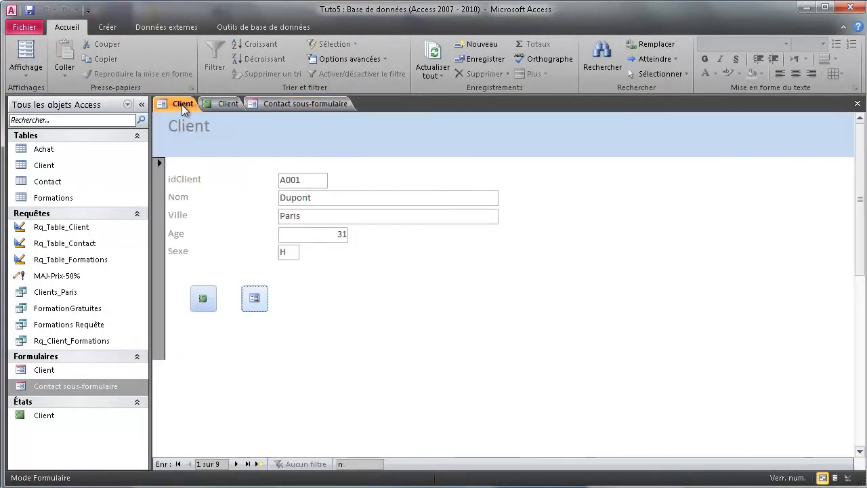
Open the contact form with its button from the third client record, and view the open Client report.
click(236, 464)
click(236, 464)
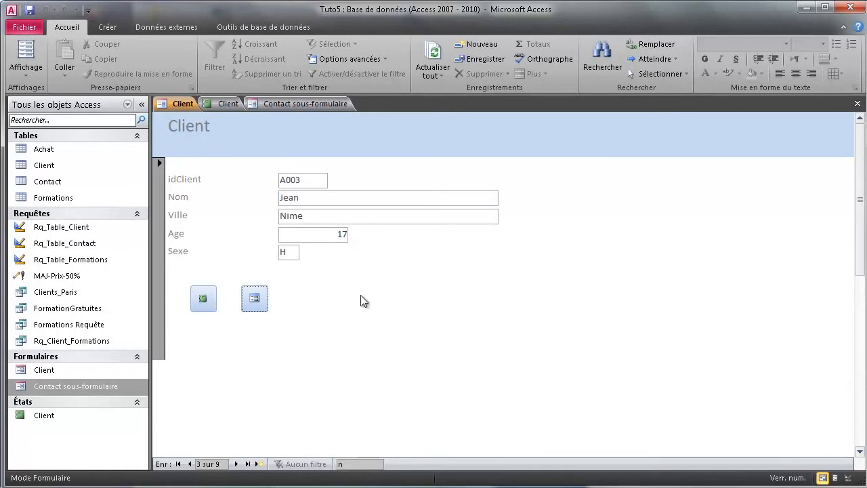
right_click(257, 303)
click(252, 298)
click(252, 300)
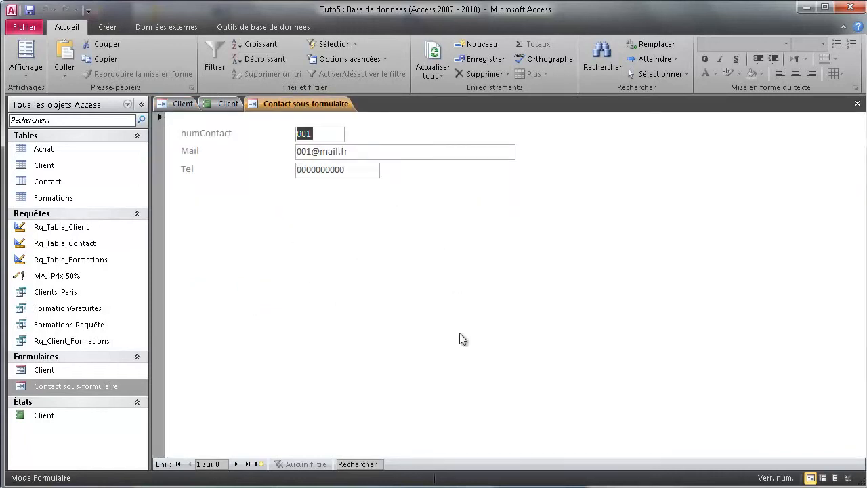
click(229, 103)
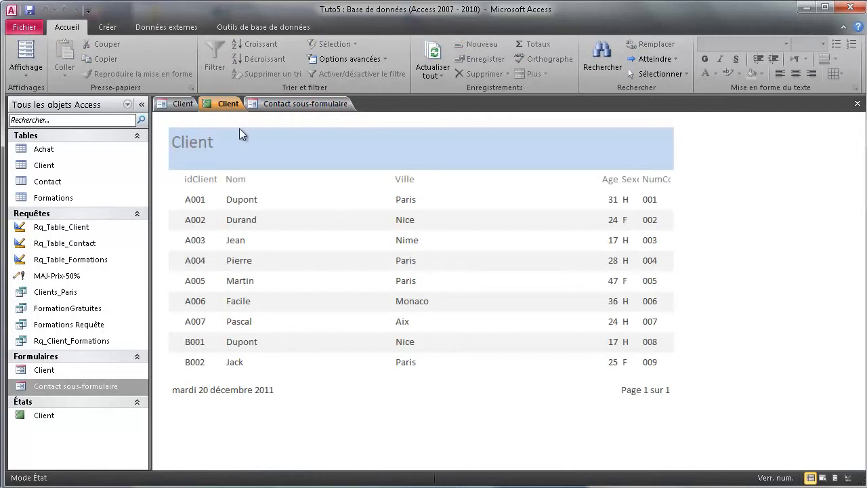
Return to the Client form, go to its first record and switch the form to Design view.
click(183, 103)
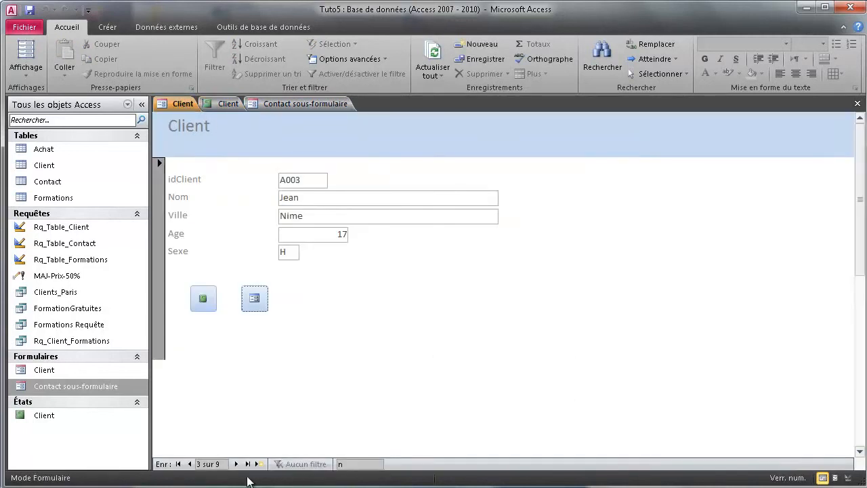
click(178, 464)
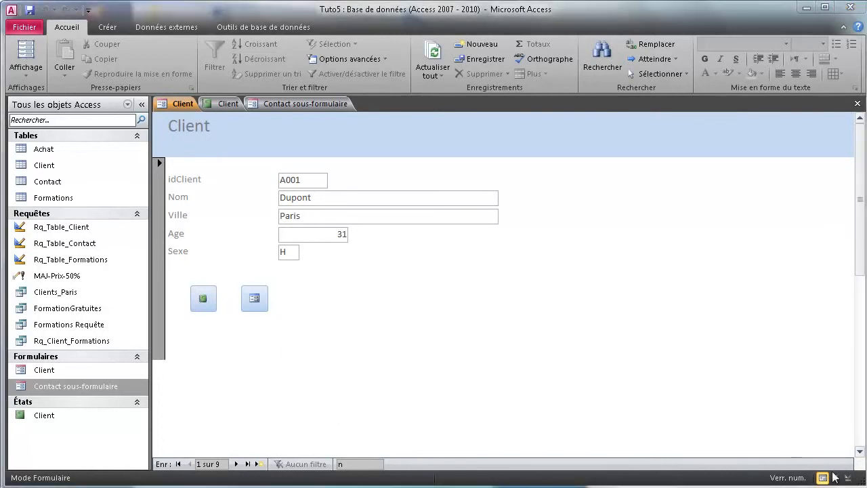
click(849, 478)
click(849, 478)
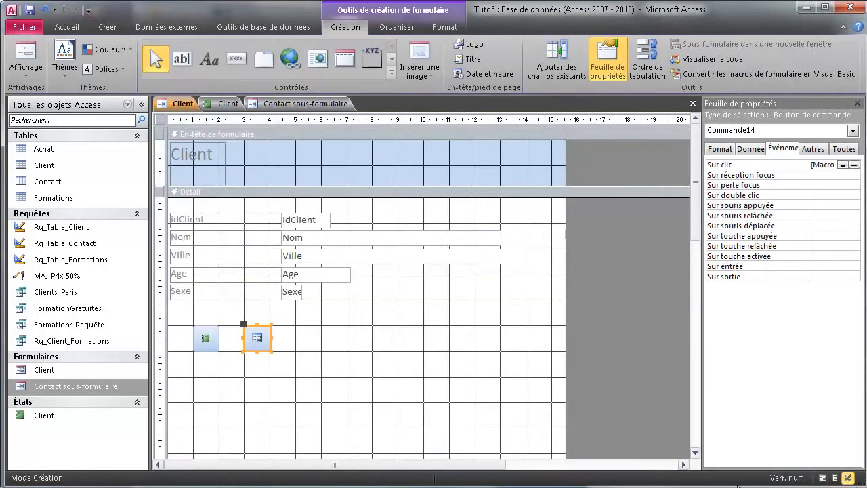
click(338, 313)
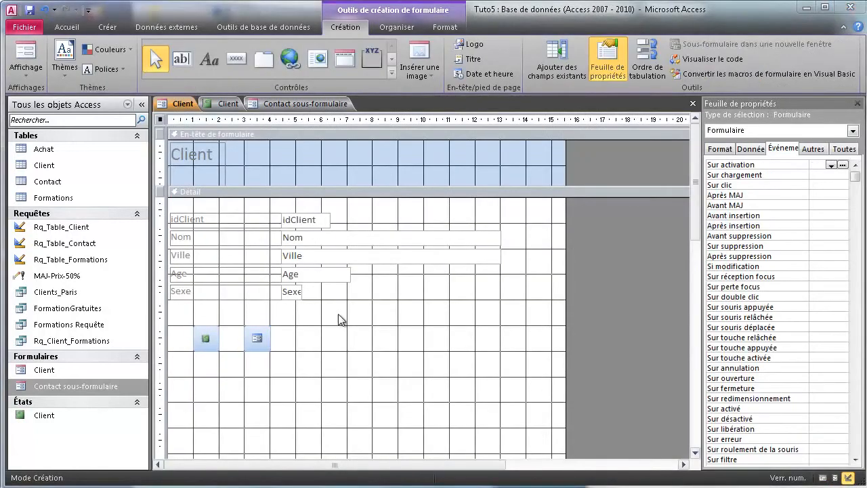
Add a command button about 2 by 1 cm to the Detail section beside Age, with the Enregistrement précédent action and the default image and name.
click(238, 58)
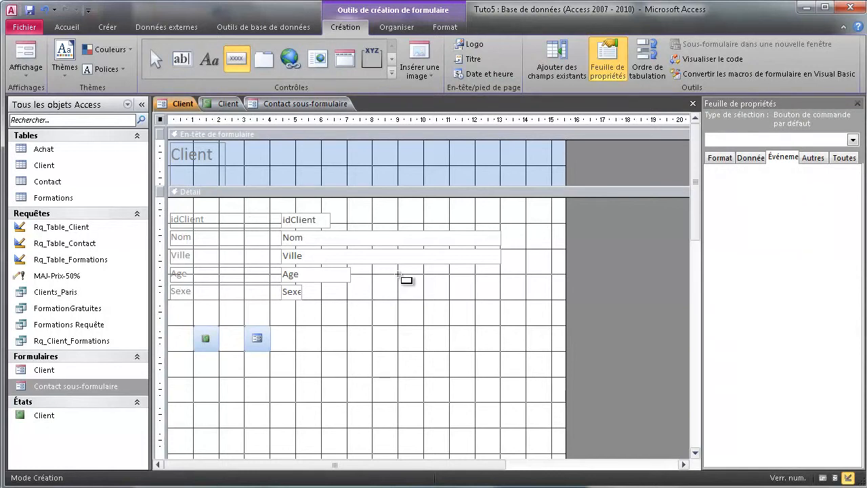
drag(399, 274, 451, 303)
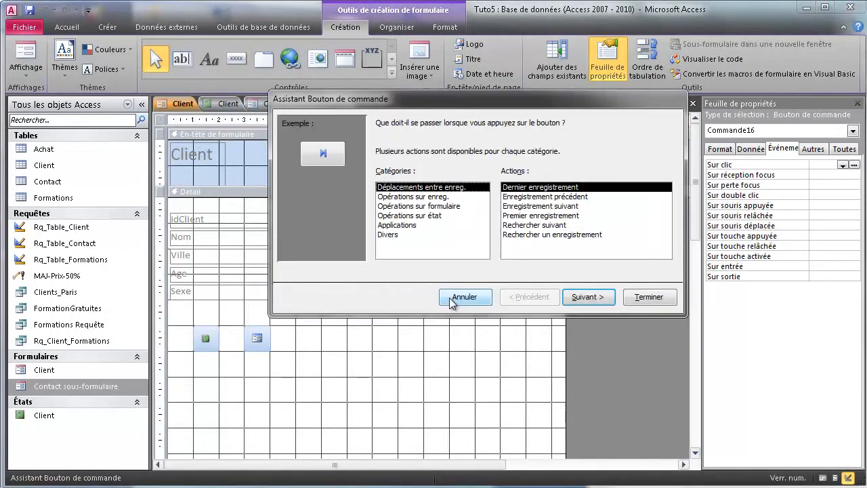
click(530, 235)
click(533, 226)
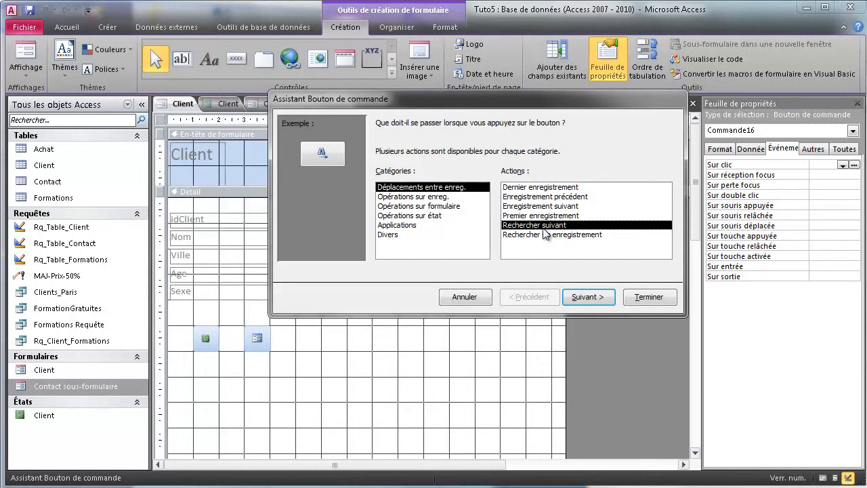
click(542, 206)
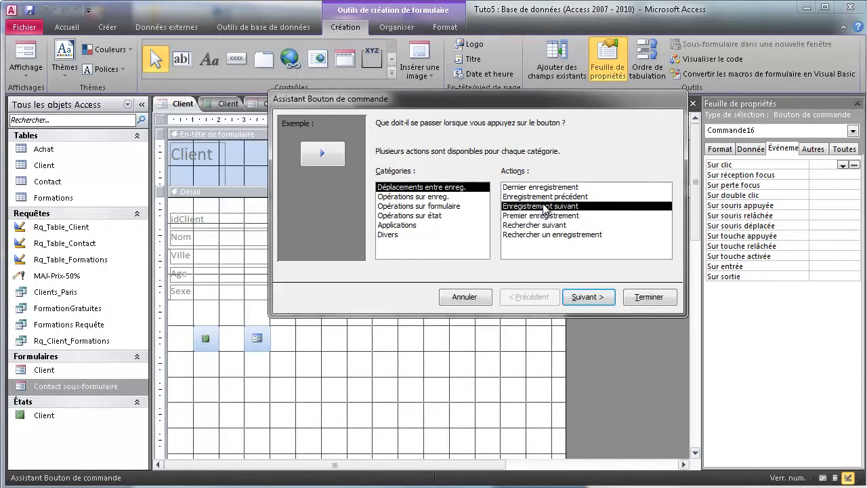
click(548, 197)
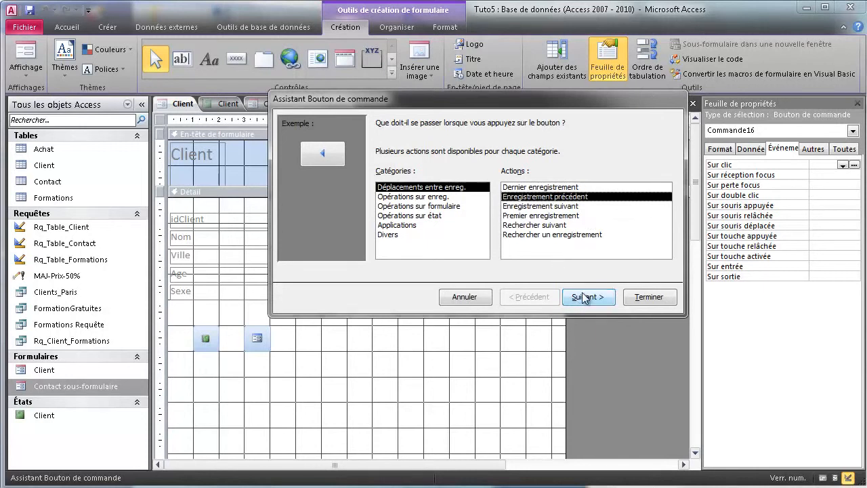
click(584, 298)
click(586, 299)
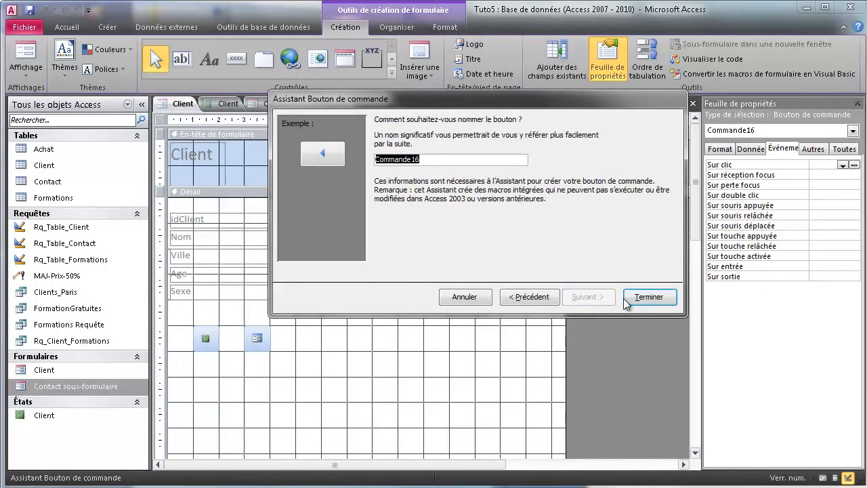
click(624, 301)
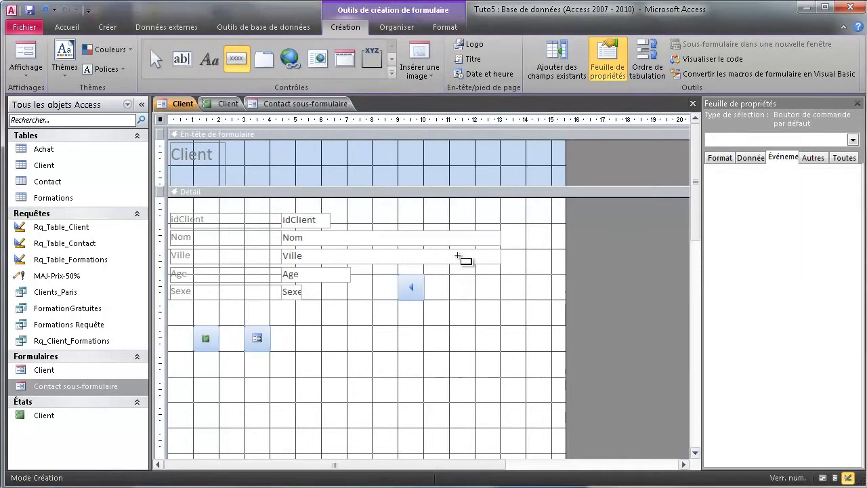
Add a second navigation button about 2 by 1 cm beside the previous-record button, with the Enregistrement suivant action and the default image and name.
drag(449, 276, 494, 302)
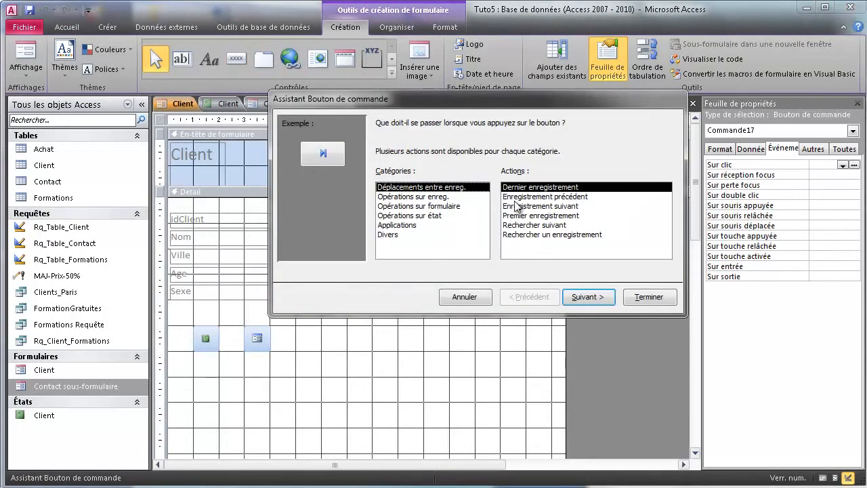
click(535, 206)
click(588, 297)
click(588, 297)
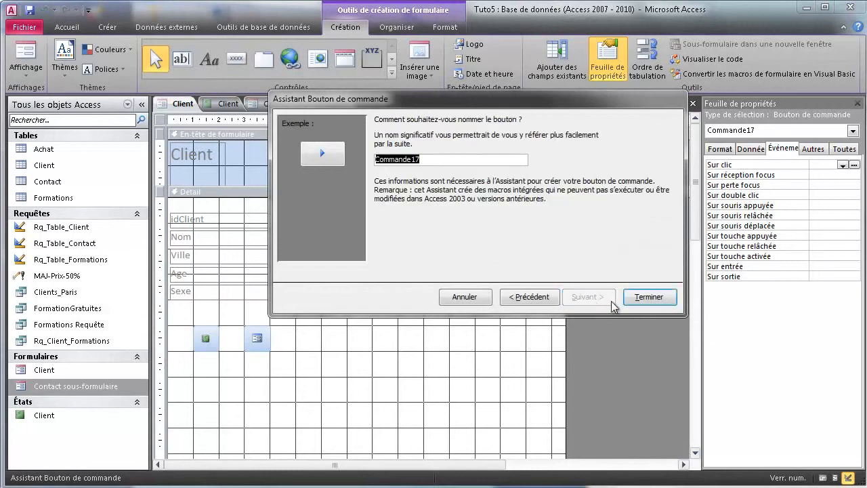
click(649, 296)
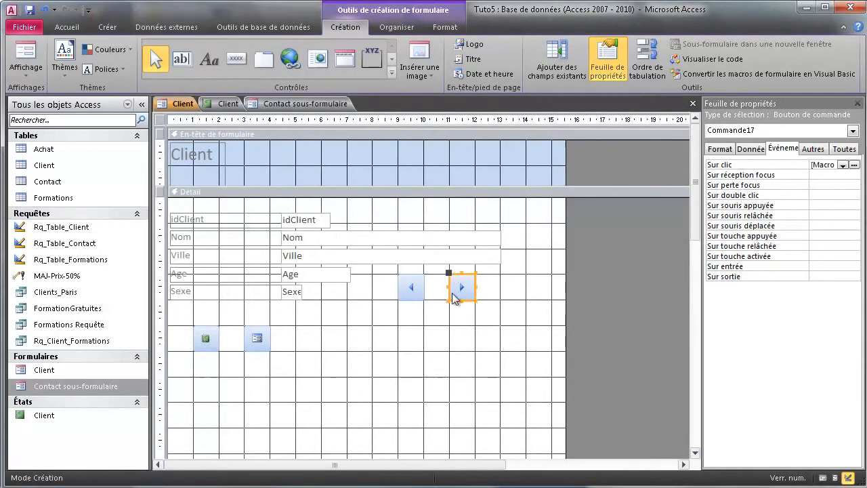
Test the next-record button in Form view by advancing through the client records to the blank new record.
click(429, 281)
click(822, 477)
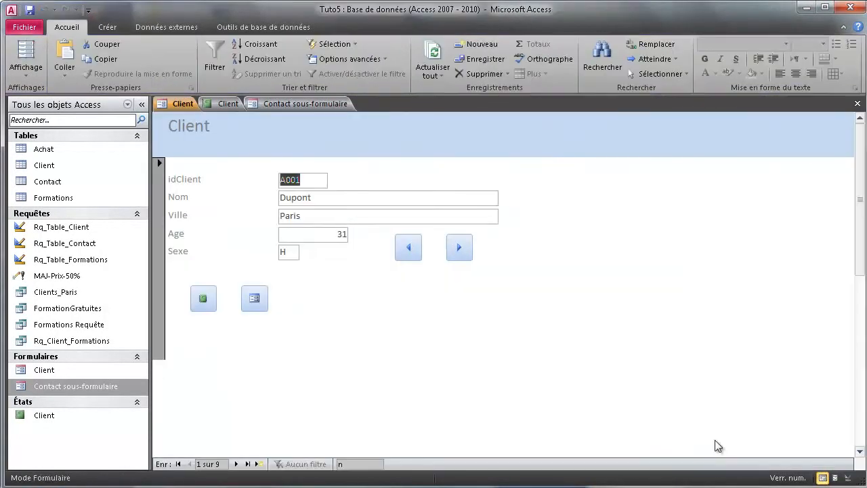
click(462, 244)
click(461, 244)
click(461, 243)
click(461, 244)
click(461, 243)
click(462, 244)
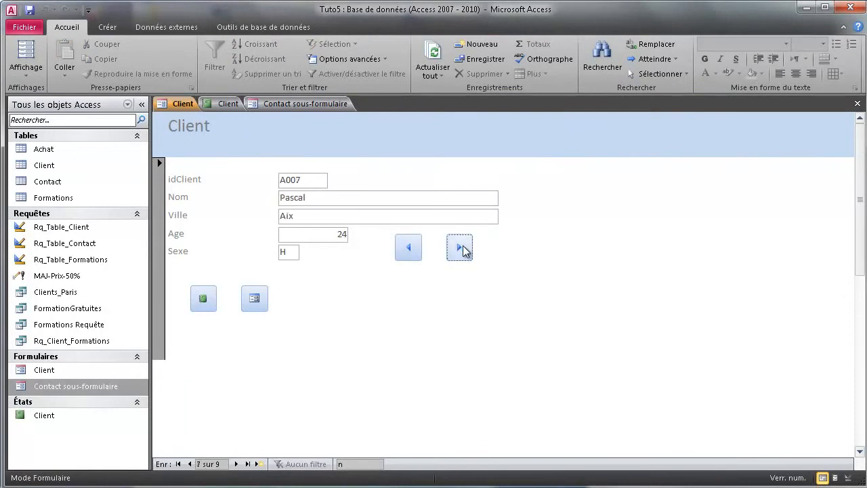
click(462, 244)
click(407, 248)
click(459, 249)
click(460, 249)
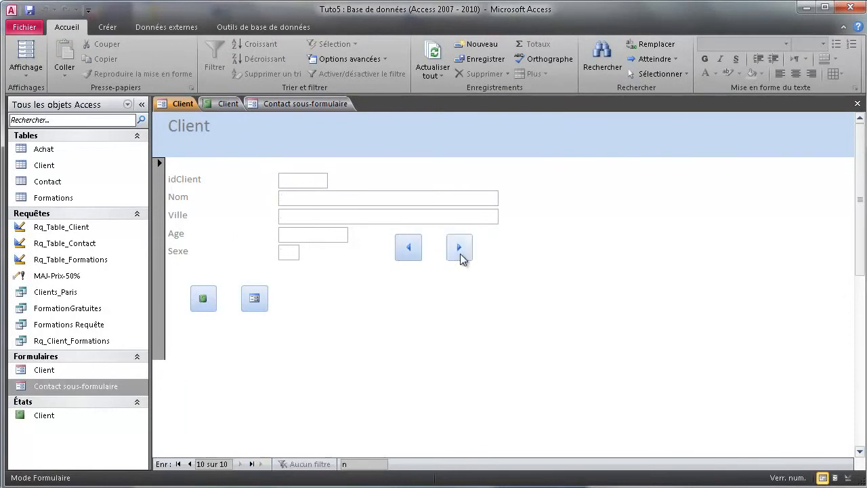
click(460, 249)
click(436, 206)
Test the previous-record button by stepping back through the client records, alternating with the next-record button.
click(410, 248)
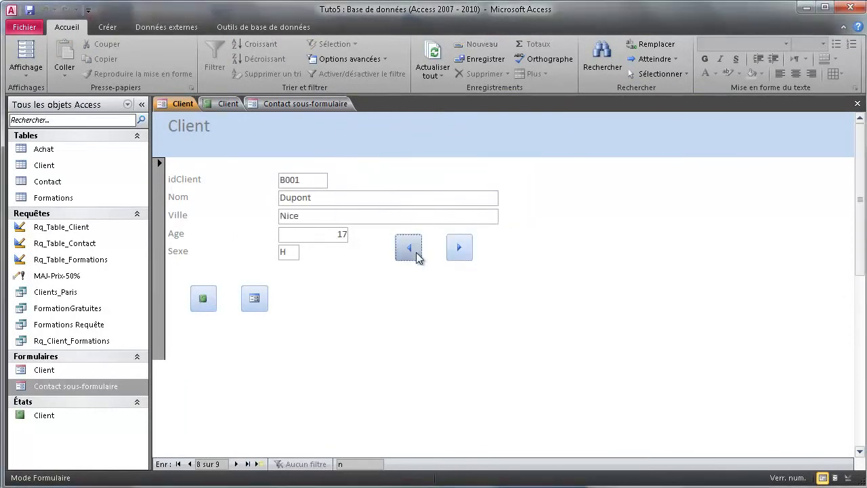
click(409, 249)
click(410, 249)
click(416, 253)
double_click(453, 248)
double_click(413, 246)
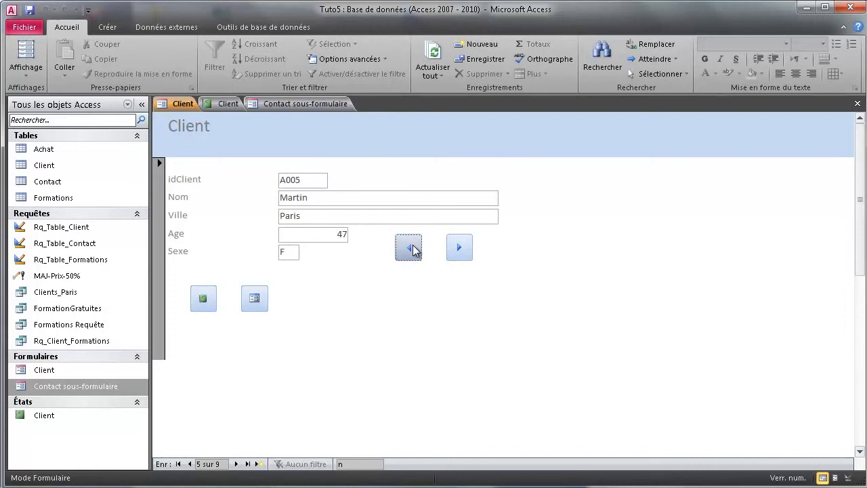
click(451, 245)
In Design view, add a Quitter une application button with the Stop image to the form header, and move it above the next-record button.
click(847, 478)
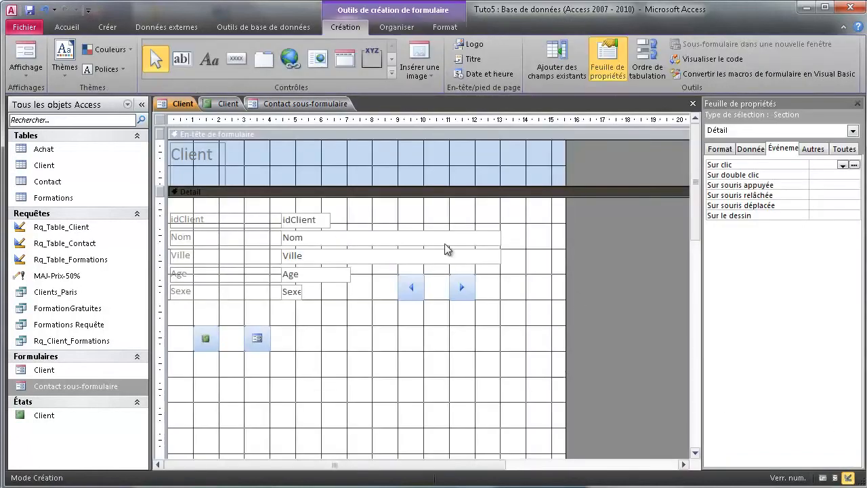
click(236, 58)
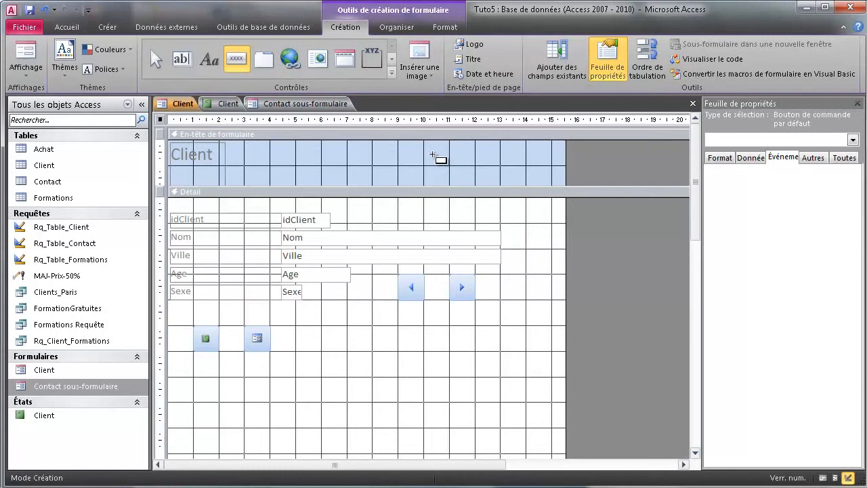
drag(416, 145, 468, 191)
click(399, 224)
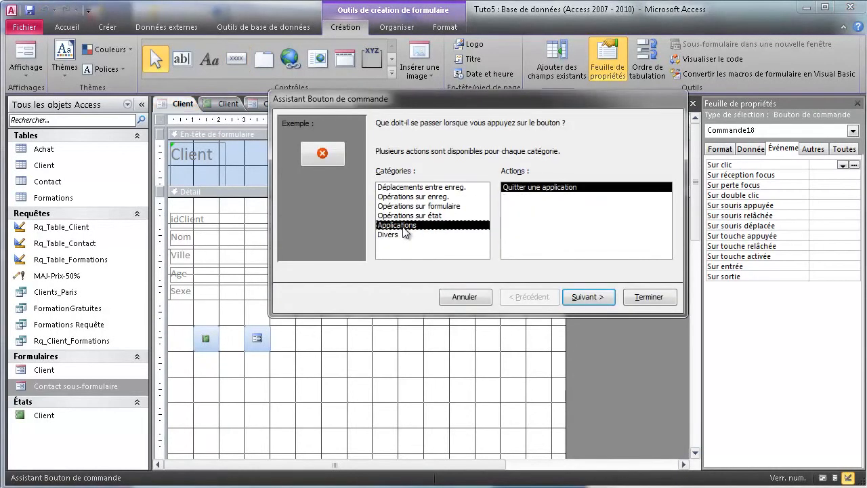
click(586, 297)
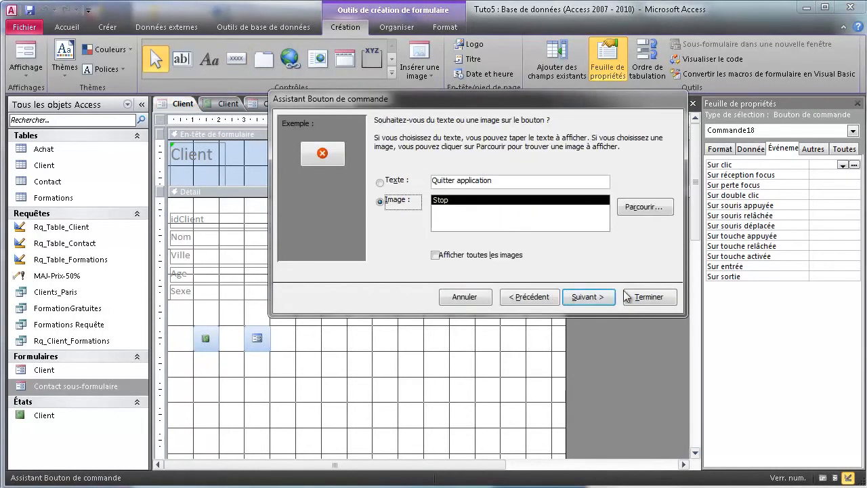
click(649, 297)
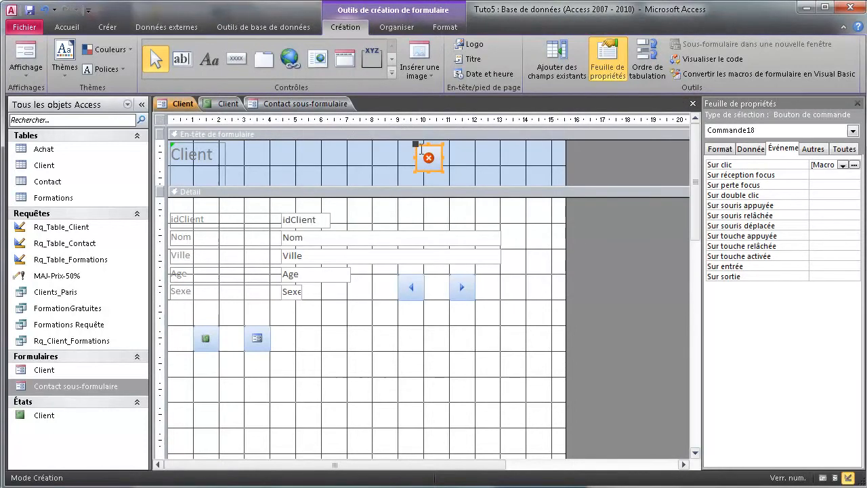
drag(416, 144, 442, 150)
drag(450, 151, 447, 147)
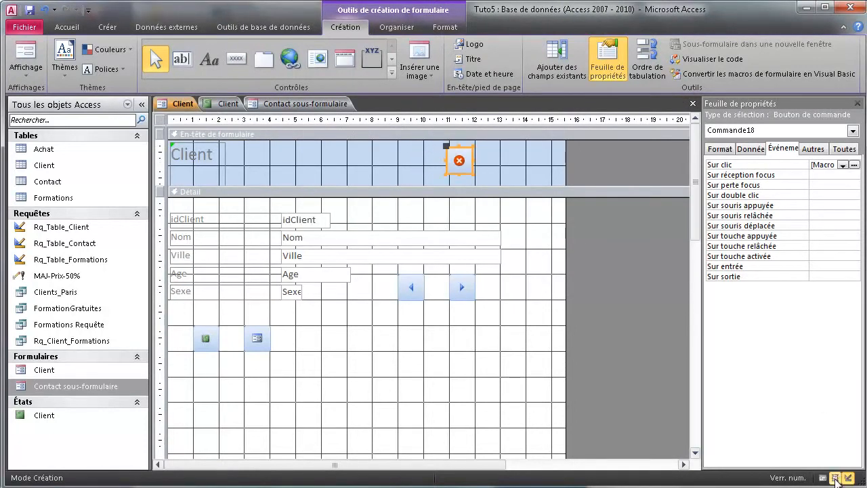
Test the quit button in Form view, saving the Client form's design changes over the previous version.
click(822, 478)
click(456, 131)
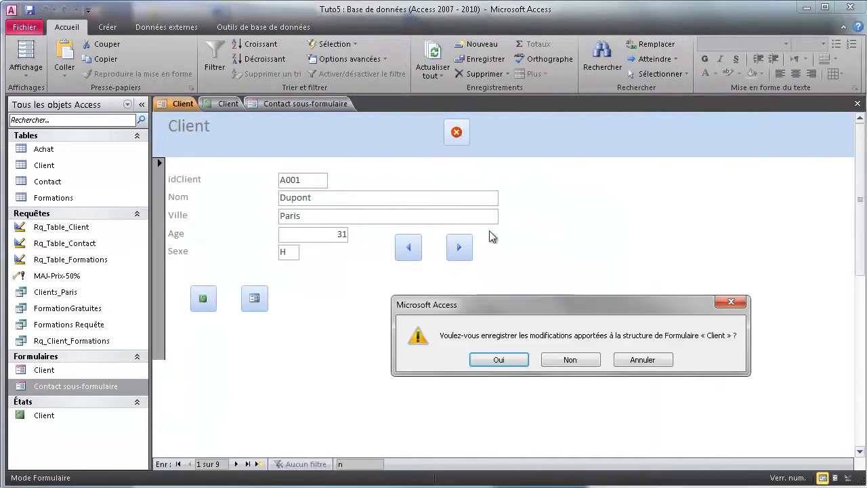
click(519, 361)
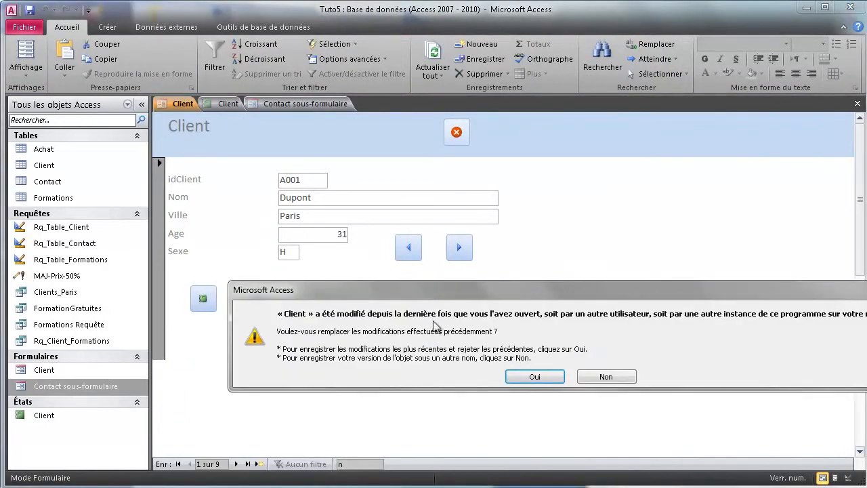
click(546, 377)
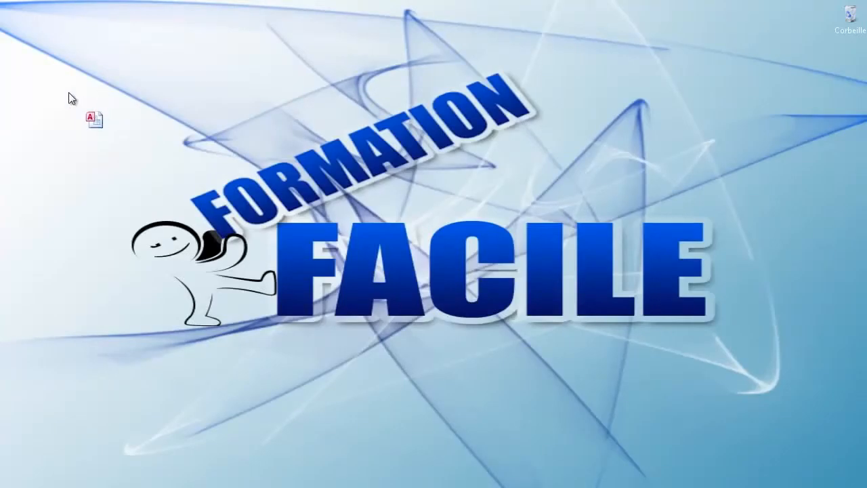
Reopen the Tuto5 database from the desktop, open the Client report and Client form, and quit Access with the form's quit button.
double_click(95, 123)
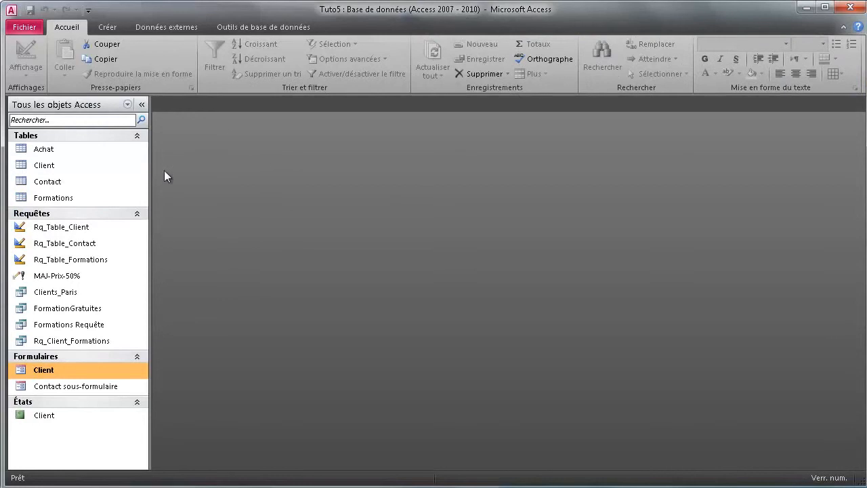
click(52, 415)
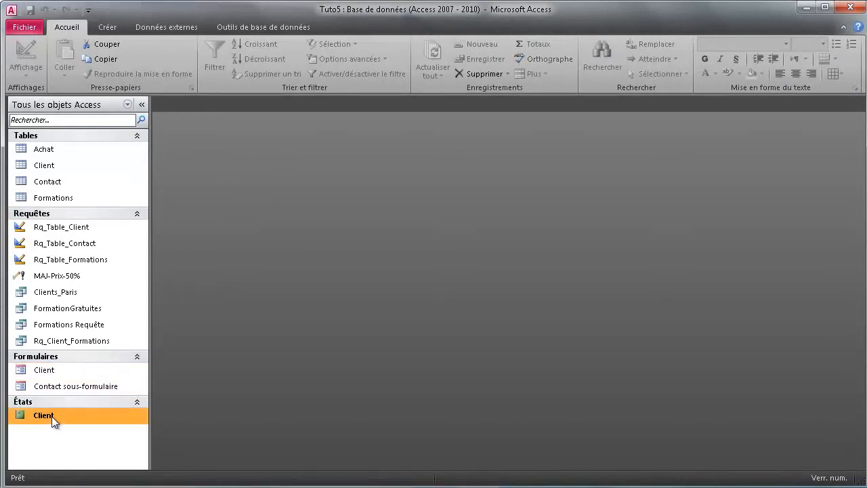
double_click(51, 416)
double_click(80, 371)
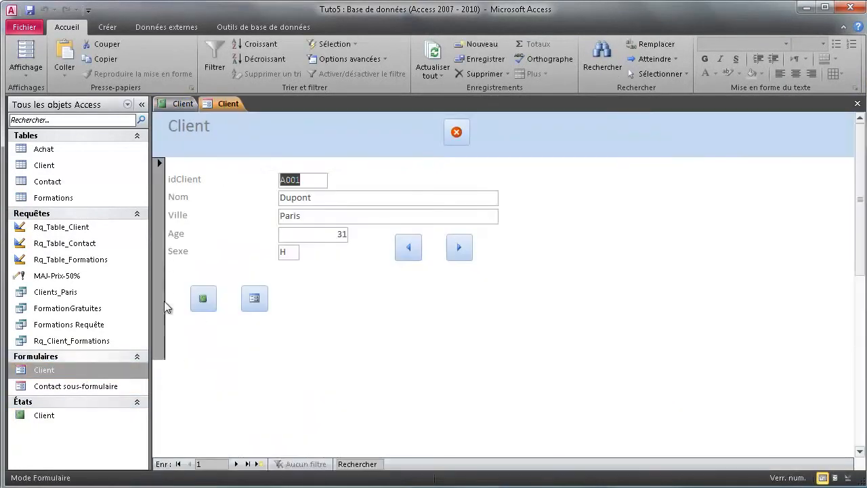
click(452, 136)
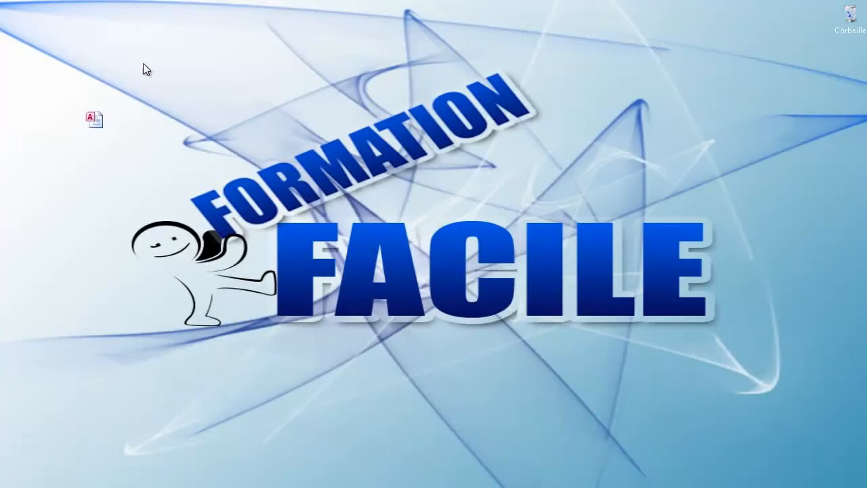
Reopen the Tuto5 database from the desktop and open the Client form in Design view.
double_click(96, 121)
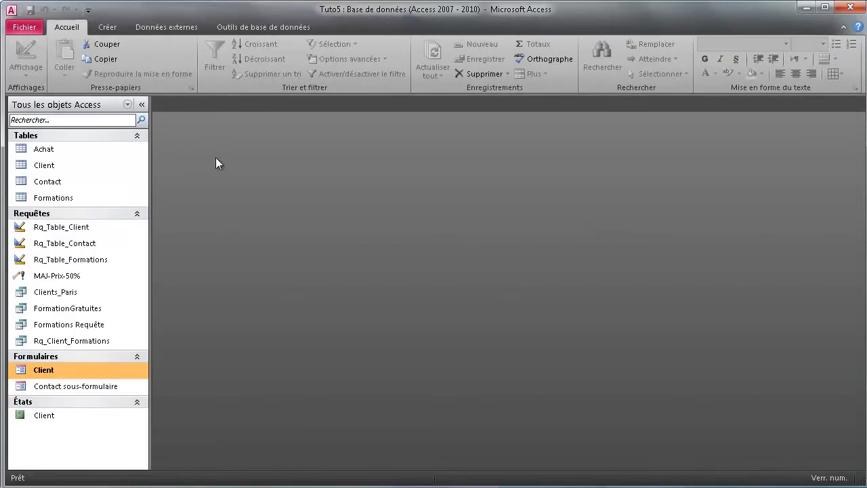
double_click(83, 369)
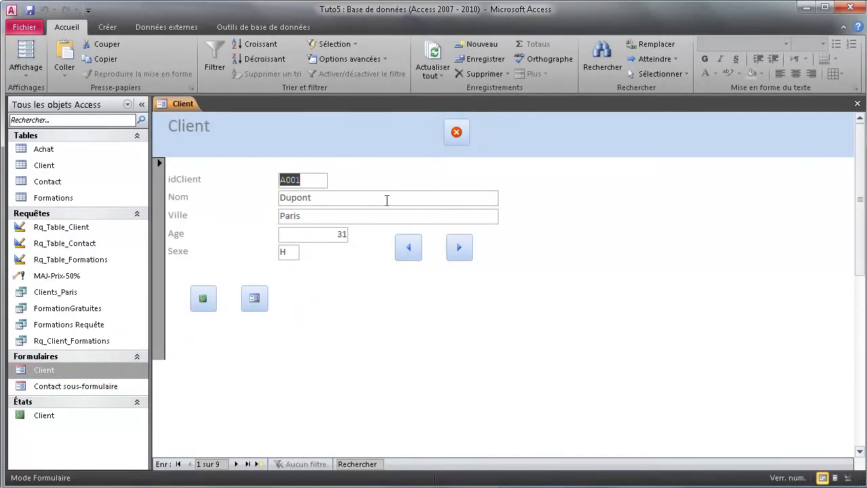
click(847, 478)
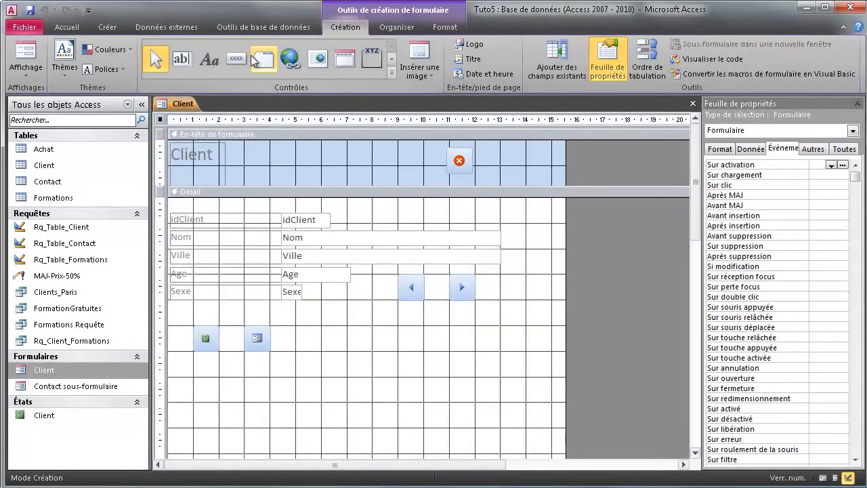
Add a Rechercher un enregistrement command button to the Client form and place it beside the next-record button.
click(240, 61)
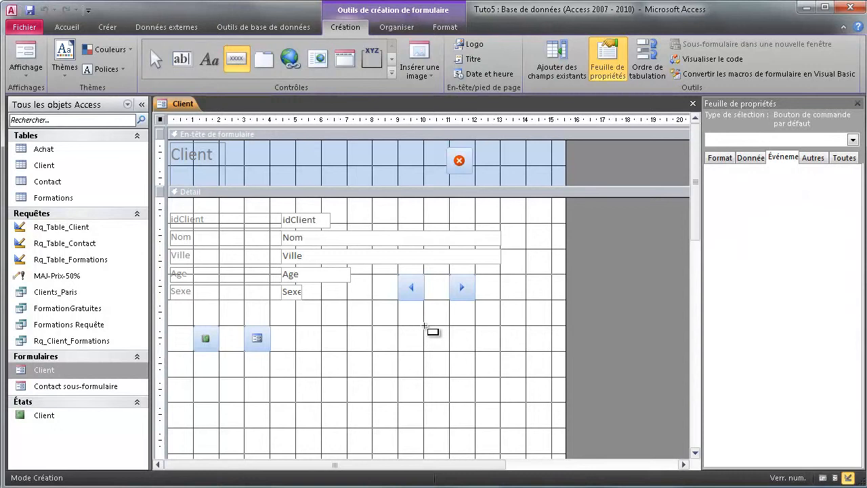
drag(425, 327, 484, 355)
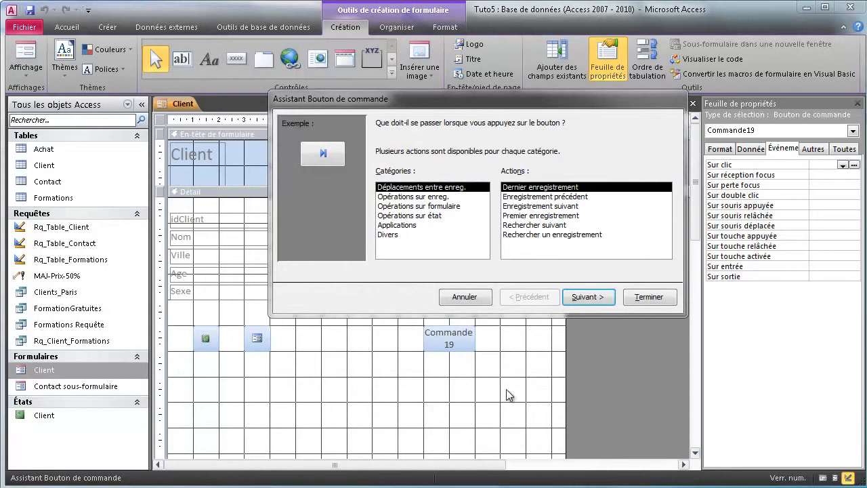
click(532, 234)
click(594, 296)
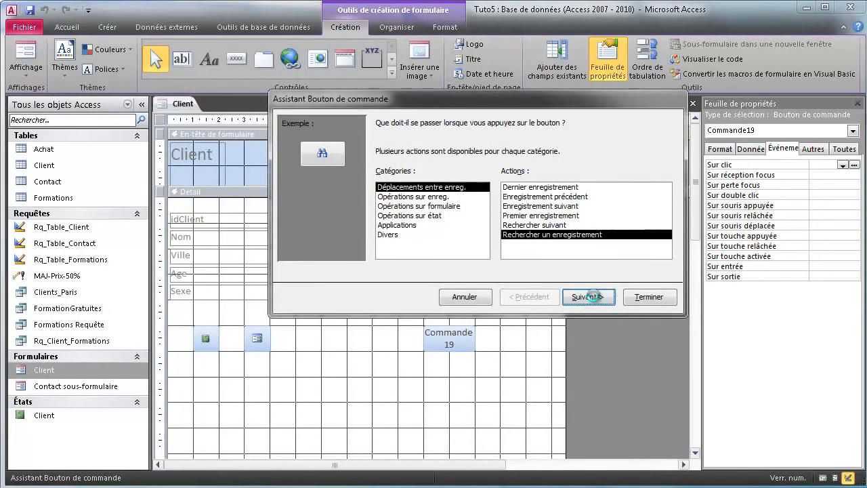
click(593, 297)
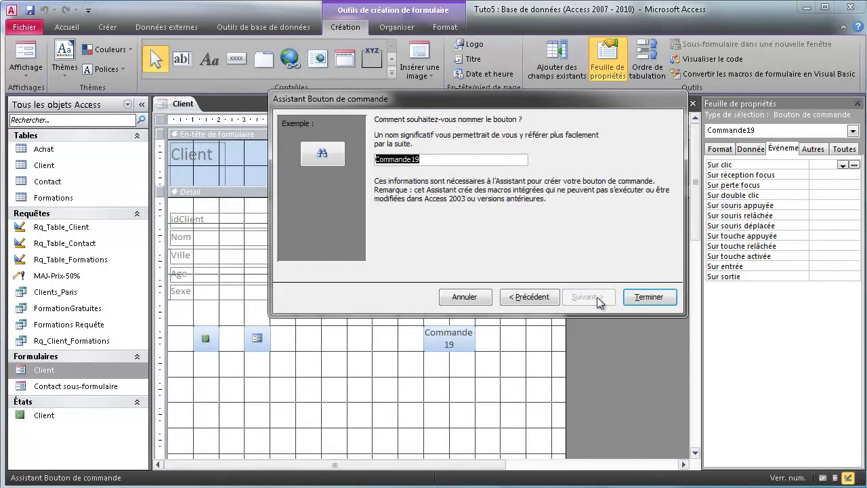
click(636, 299)
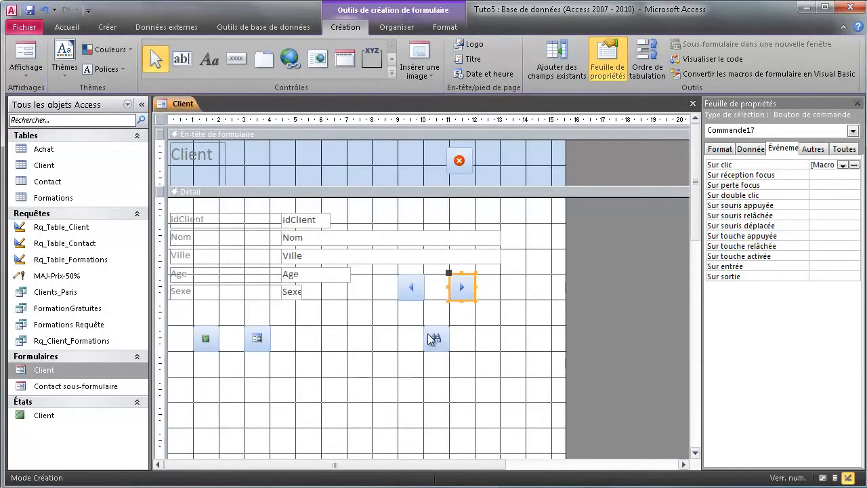
drag(423, 322, 498, 272)
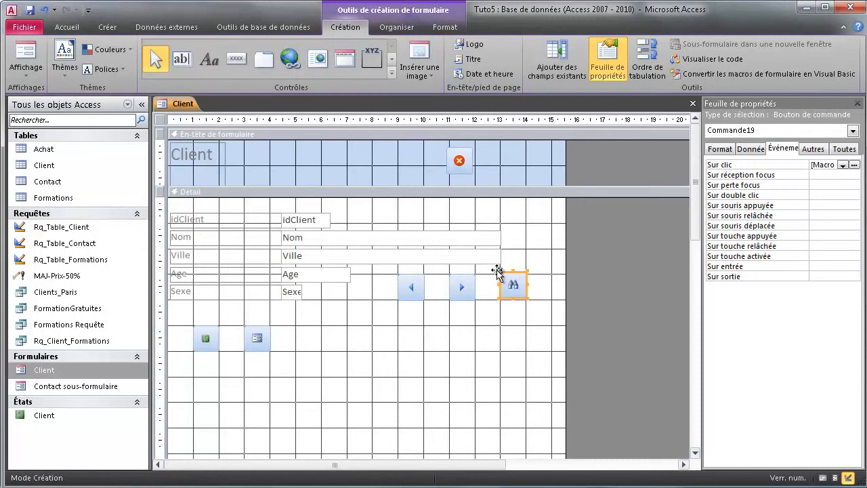
Test the search button in Form view by finding the fifth client's record by its idClient value.
click(823, 478)
click(513, 251)
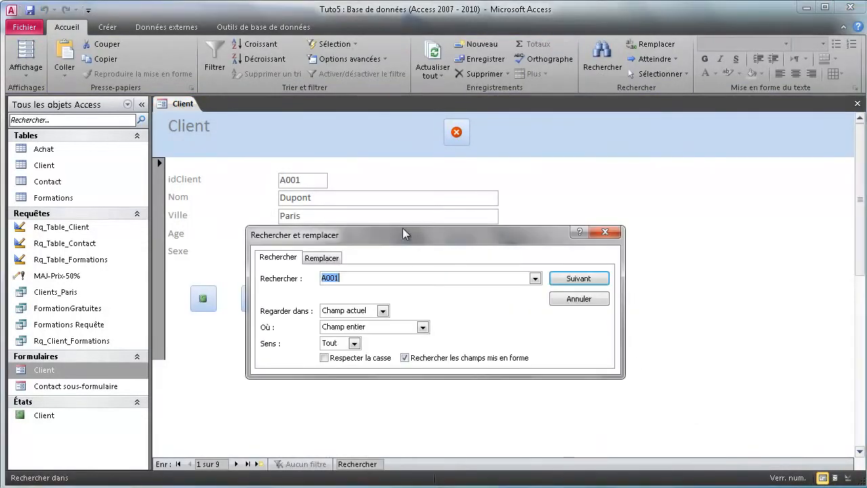
drag(395, 231, 531, 220)
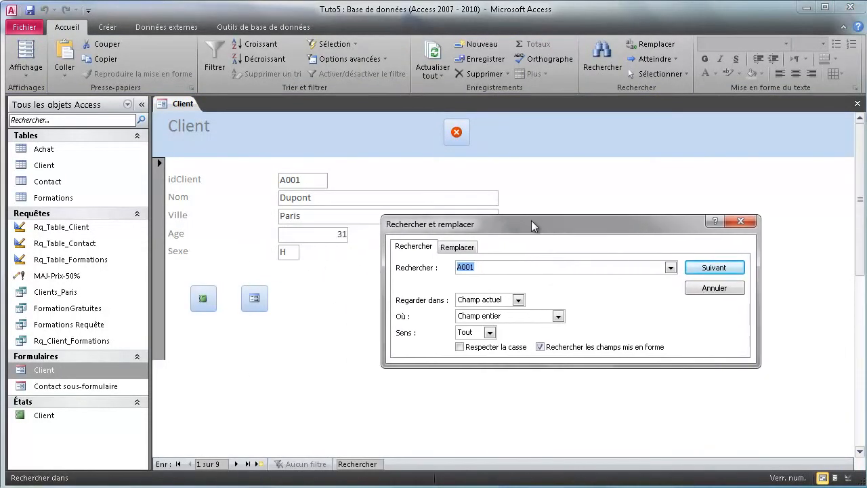
click(542, 269)
click(671, 267)
click(670, 268)
text(5)
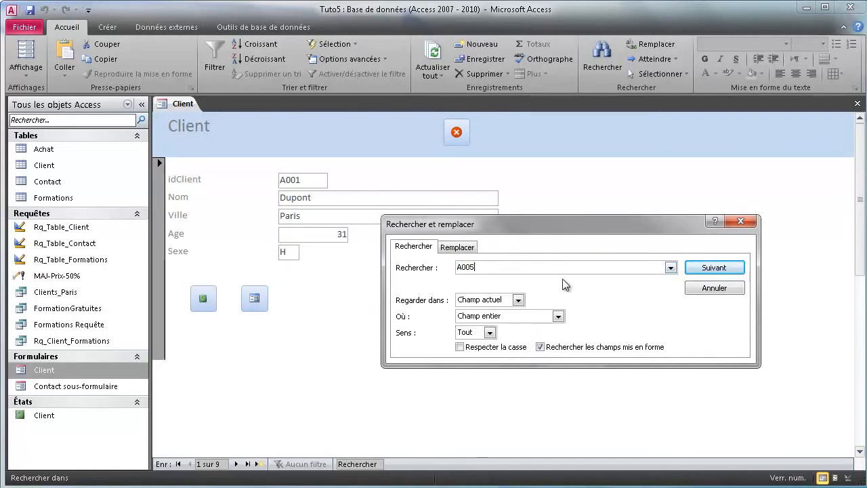
click(470, 250)
click(415, 248)
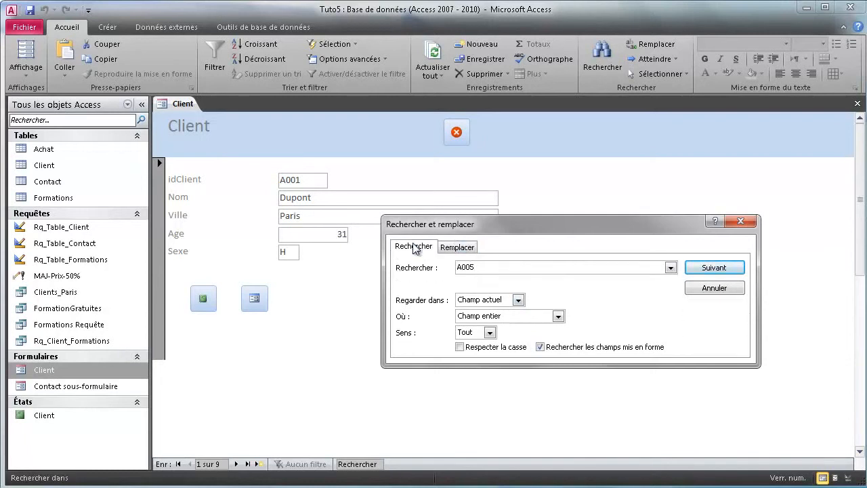
click(689, 268)
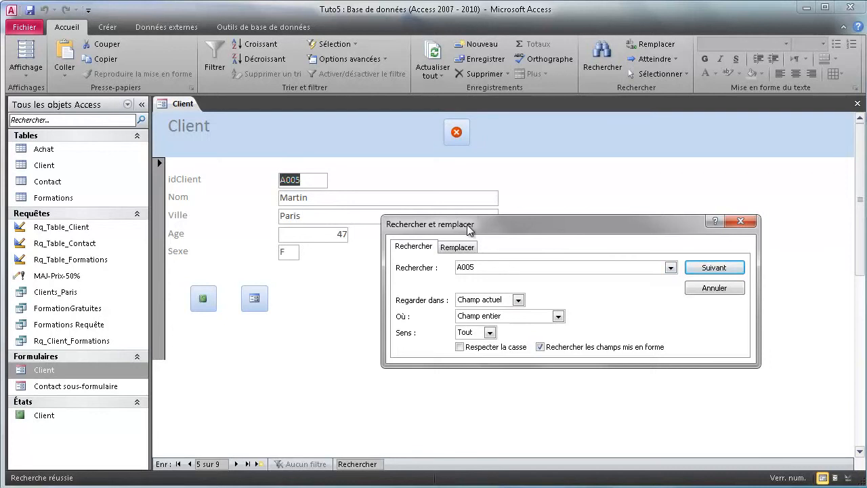
Move the search dialog clear of the form's buttons and examine its replace options without replacing anything.
drag(472, 223, 491, 283)
click(491, 309)
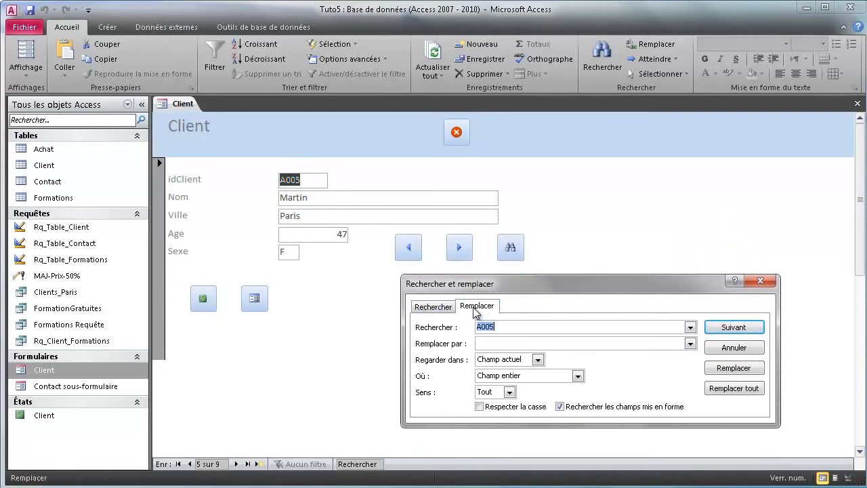
click(432, 306)
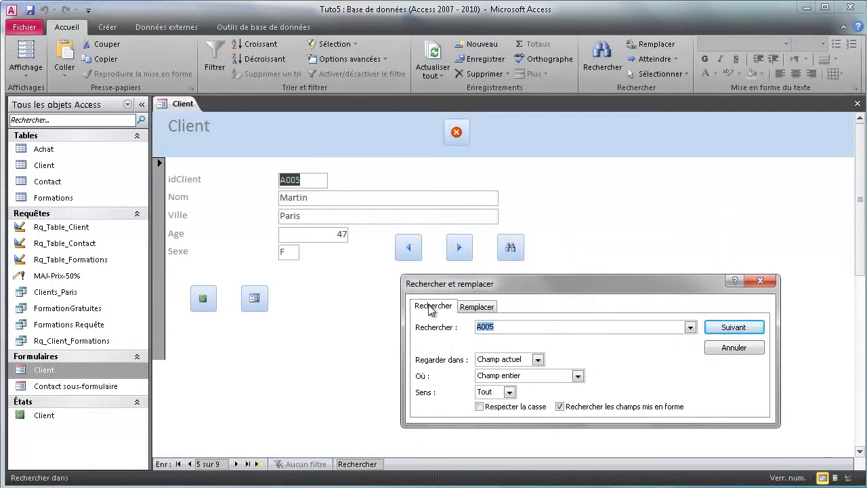
click(485, 312)
click(496, 342)
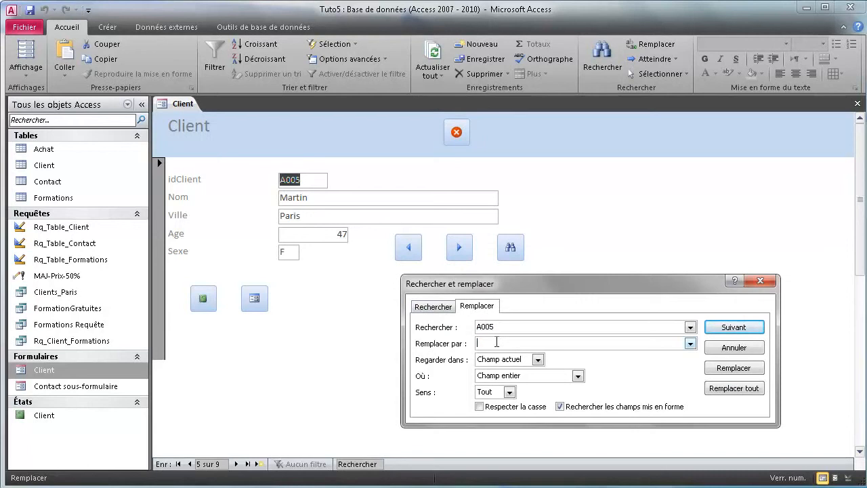
click(689, 344)
click(578, 341)
click(434, 307)
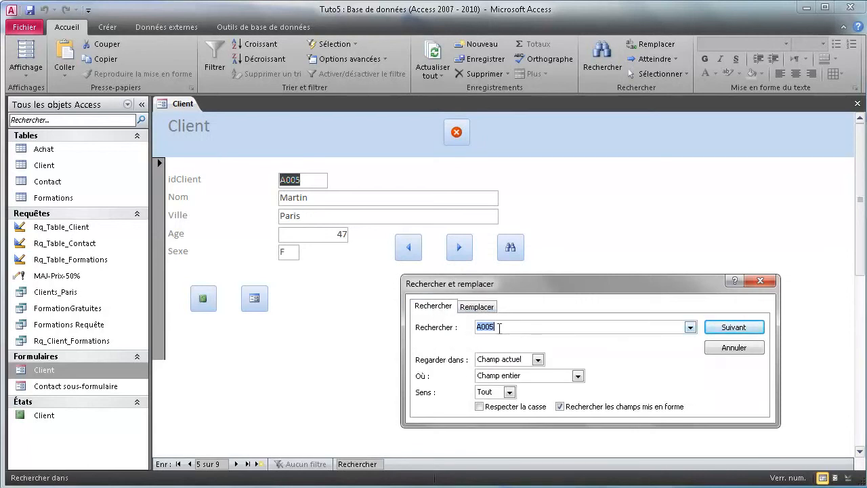
Find the first client's record by its idClient value and close the search dialog.
click(504, 330)
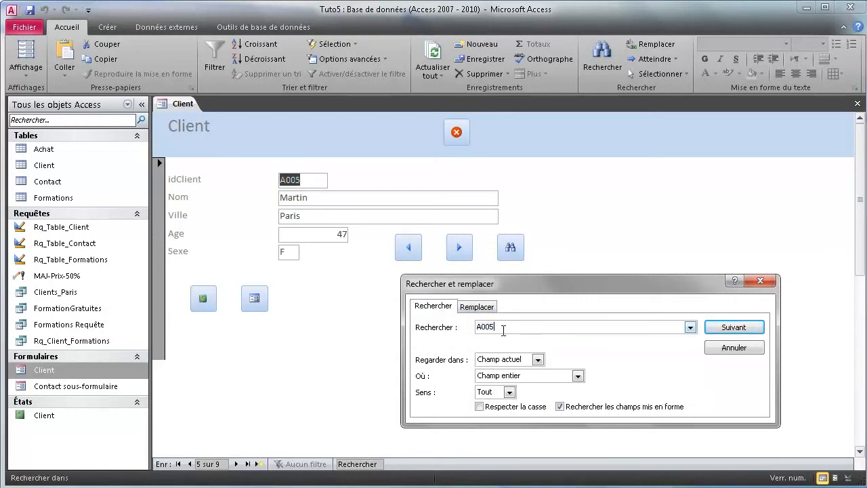
click(716, 327)
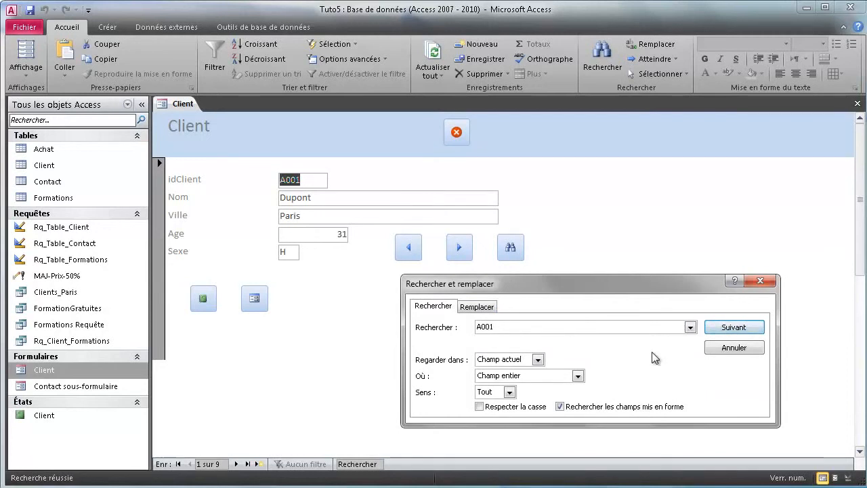
click(734, 347)
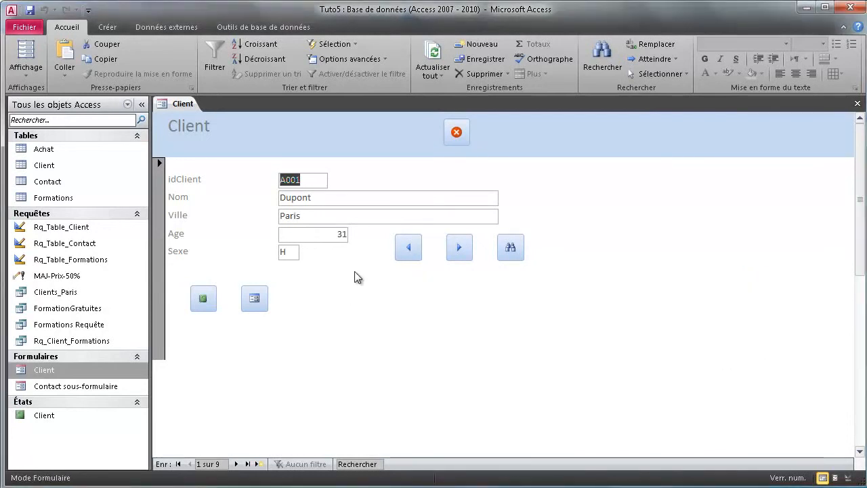
Open the Client report with the form's report button, and return to the Client form in Design view.
click(203, 298)
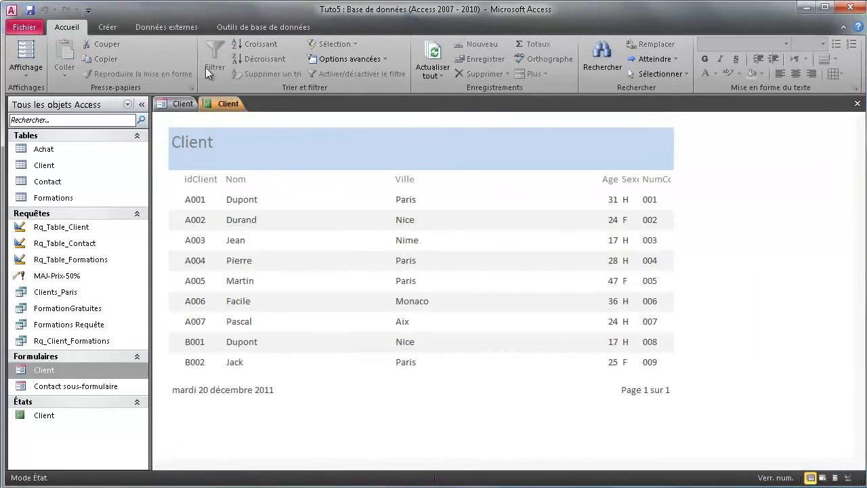
click(188, 105)
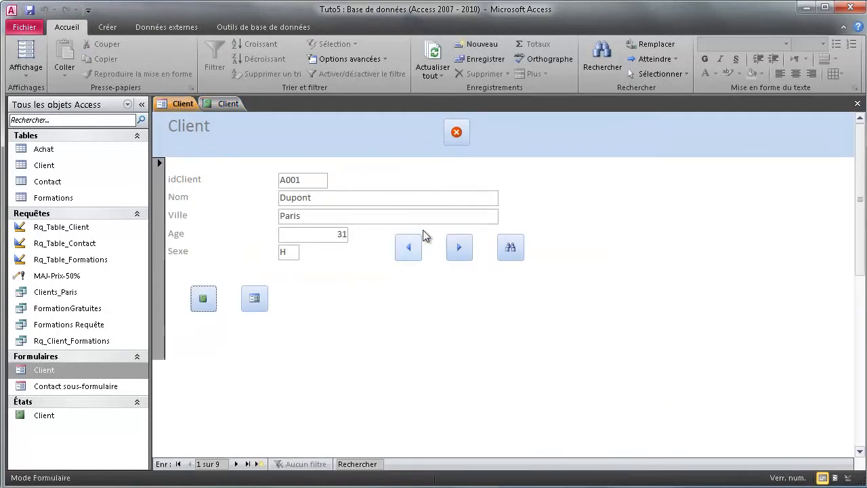
click(848, 478)
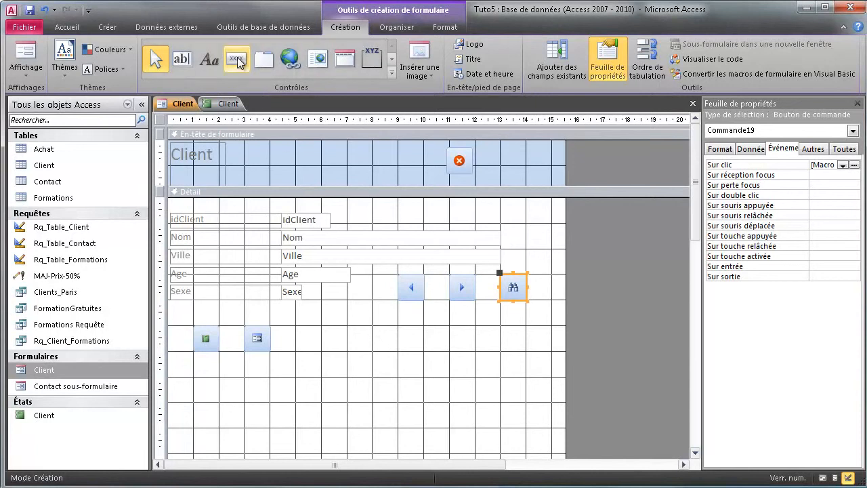
Draw a new command button in the detail section and assign it the Exécuter une requête action from the Divers category.
click(236, 59)
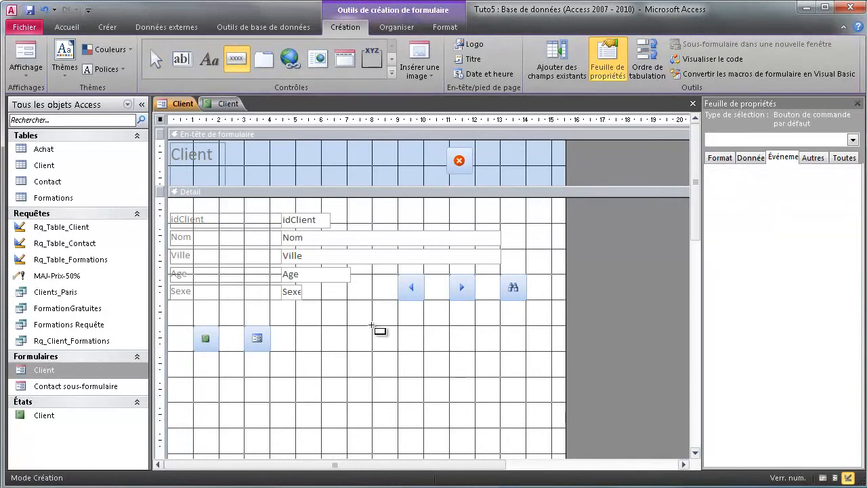
drag(371, 326, 424, 351)
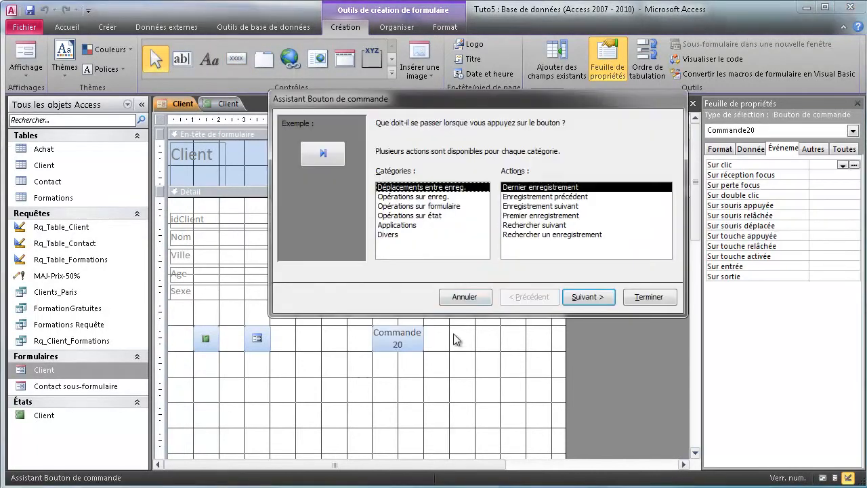
click(402, 227)
click(403, 235)
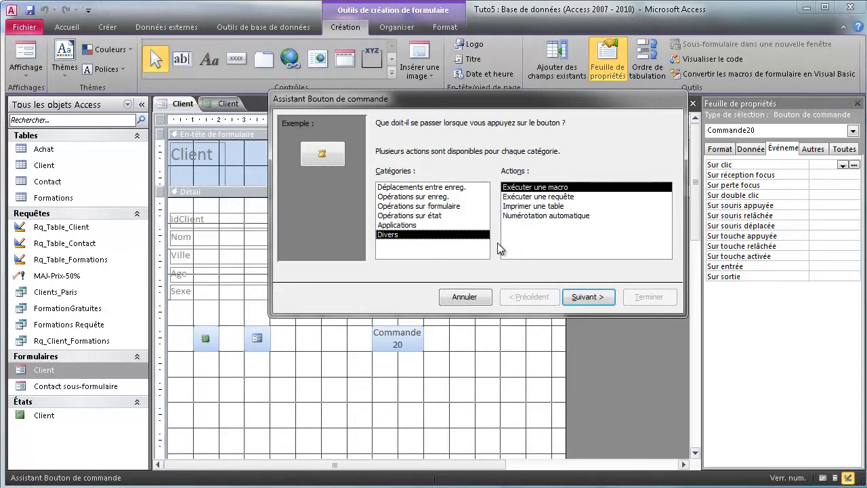
click(533, 205)
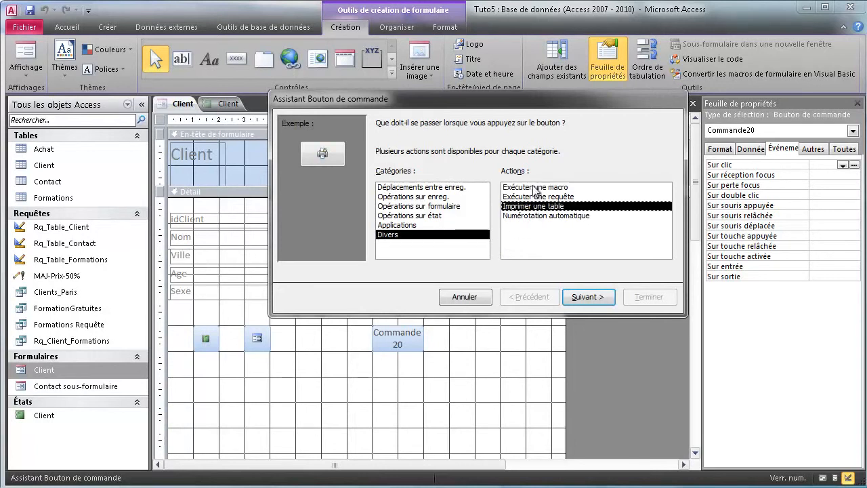
click(536, 188)
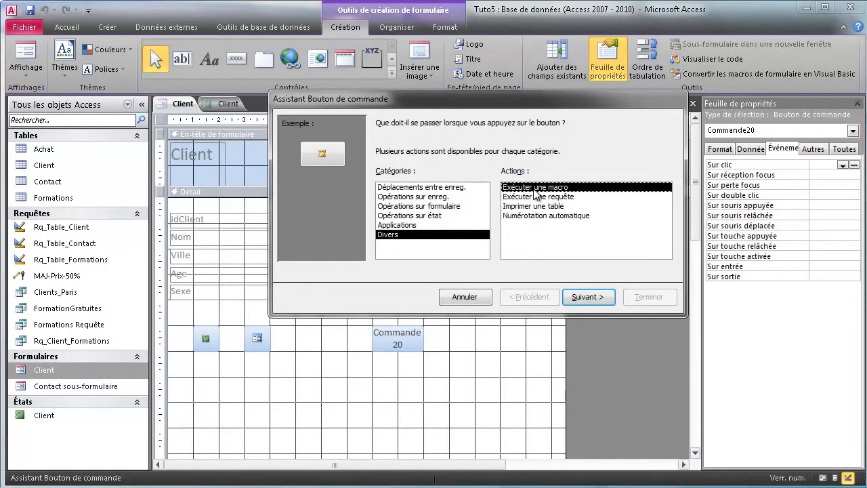
click(539, 196)
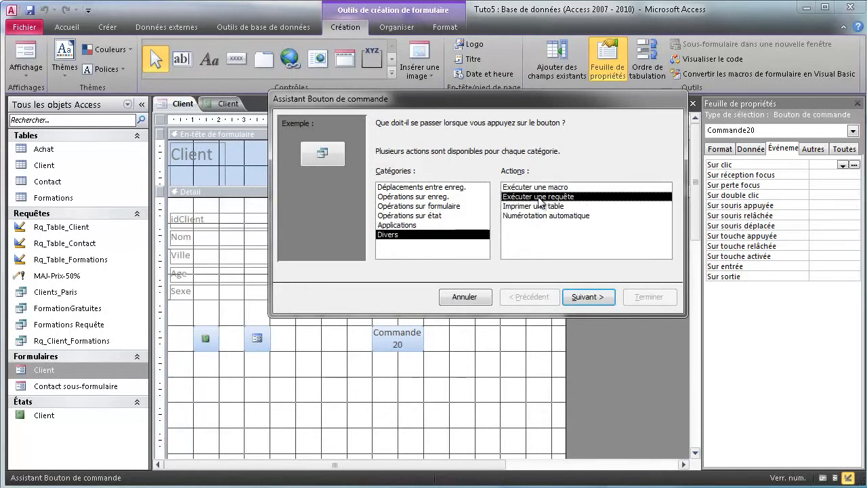
Make the button run the Clients_Paris query with the Requête MS Access image, and place it below the report button.
click(581, 296)
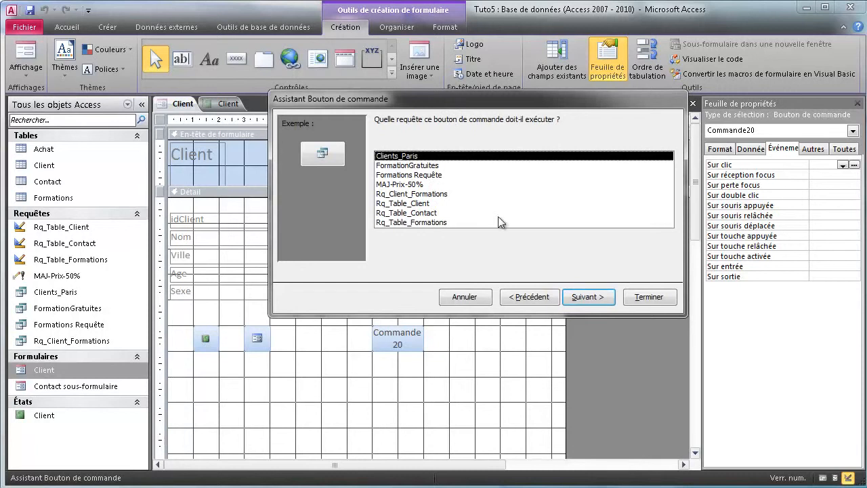
click(591, 296)
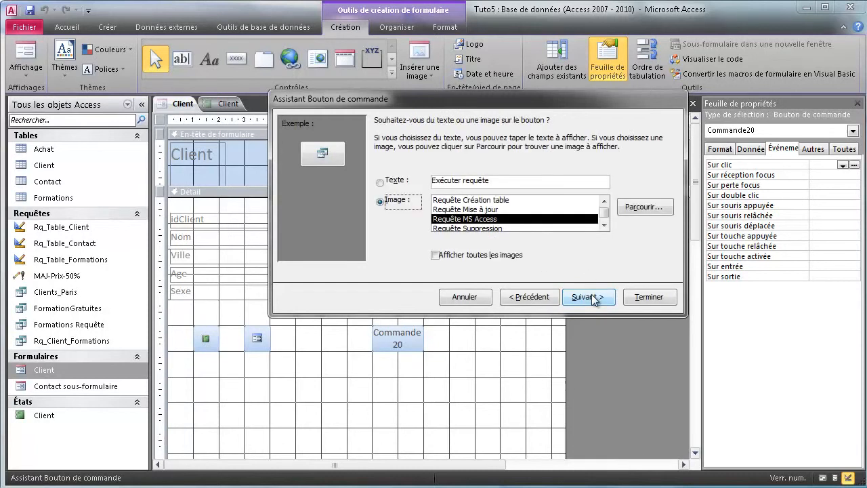
click(599, 300)
click(639, 297)
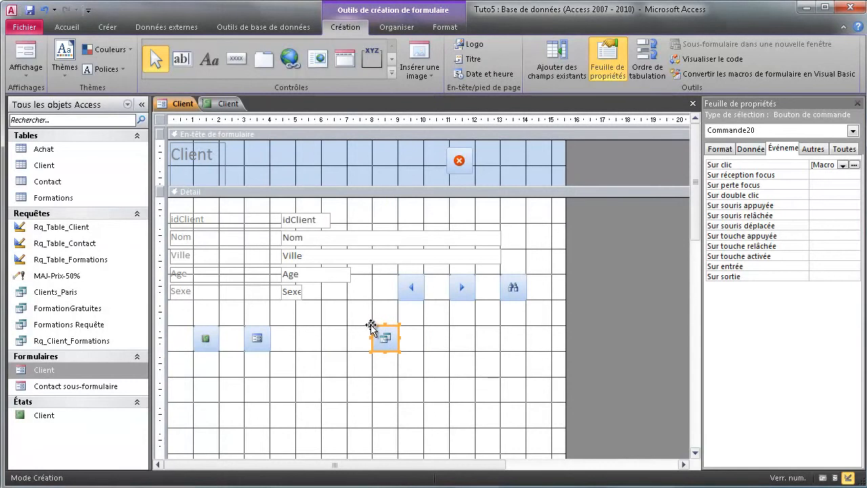
drag(374, 327, 193, 376)
Add a label about 7 cm wide reading "Afficher clients de Paris" beside the query button.
click(209, 59)
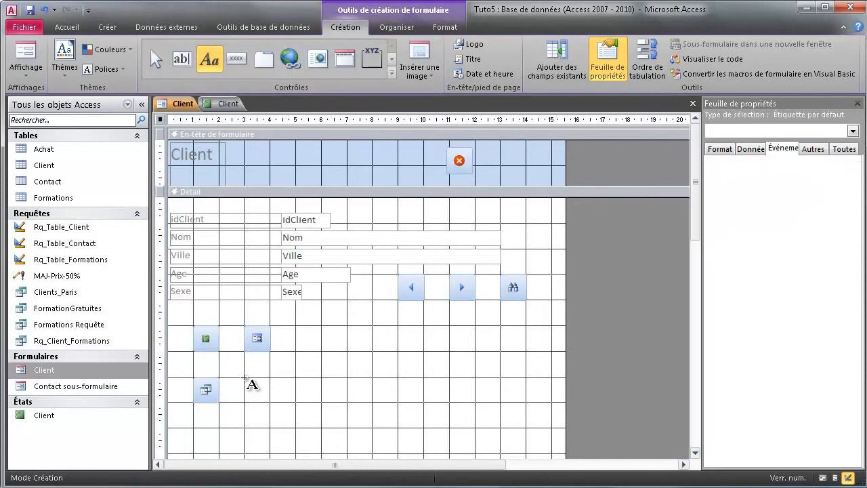
drag(243, 377, 424, 402)
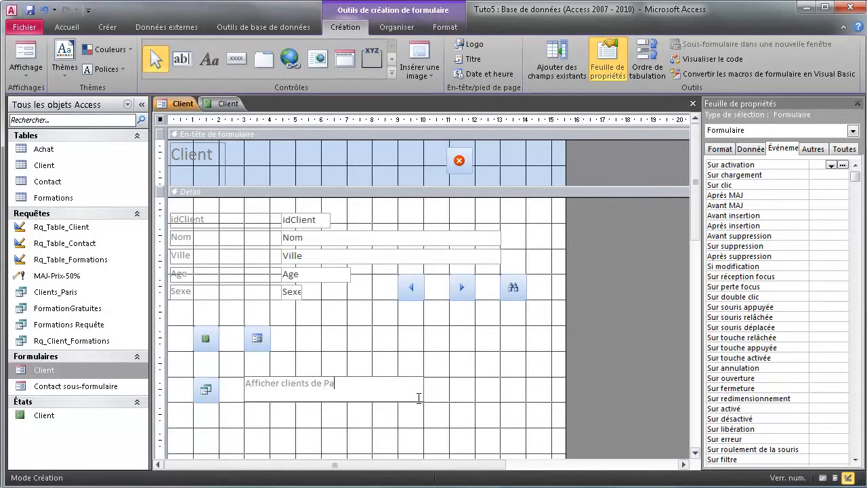
click(371, 412)
Select the "Afficher clients de Paris" label, look through its property categories, and widen the property sheet on the format properties.
click(248, 383)
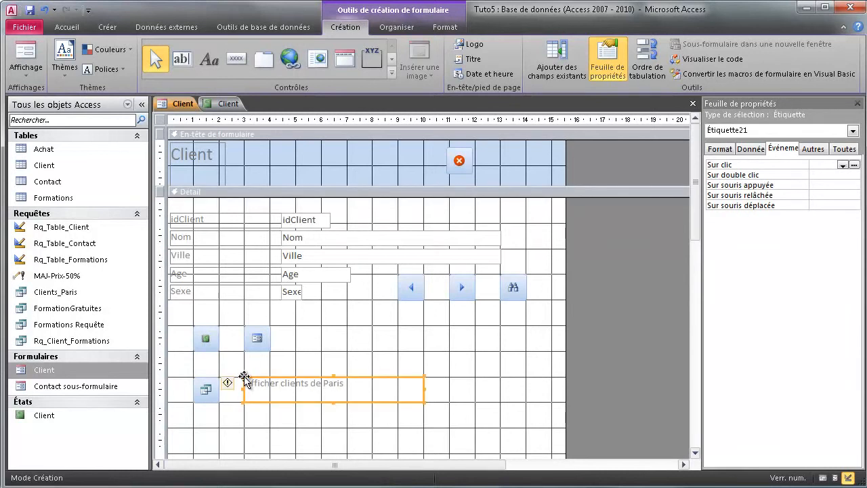
click(351, 388)
drag(351, 388, 243, 383)
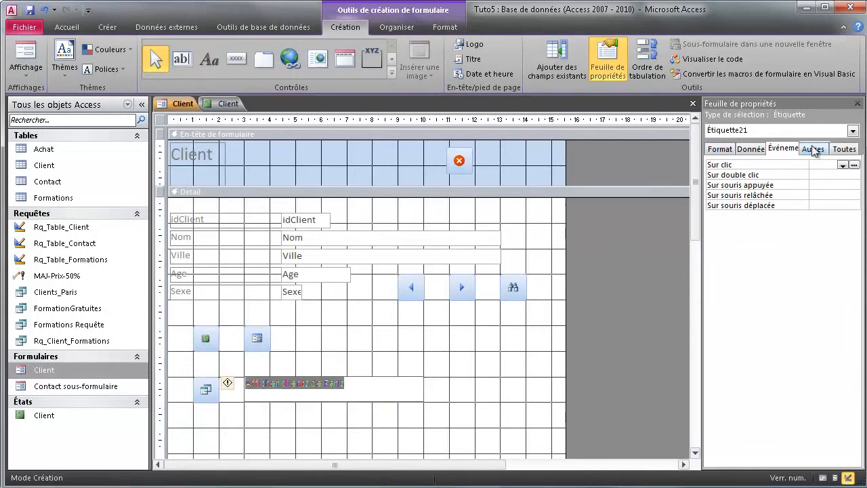
click(720, 149)
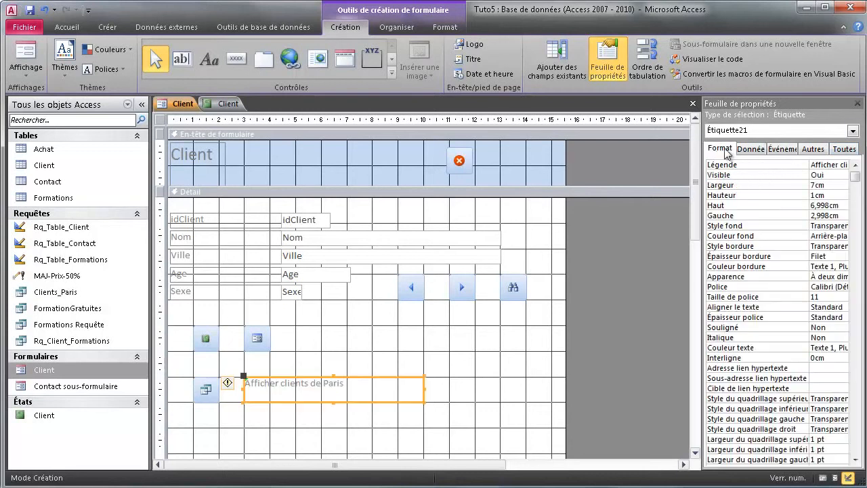
click(748, 148)
click(781, 148)
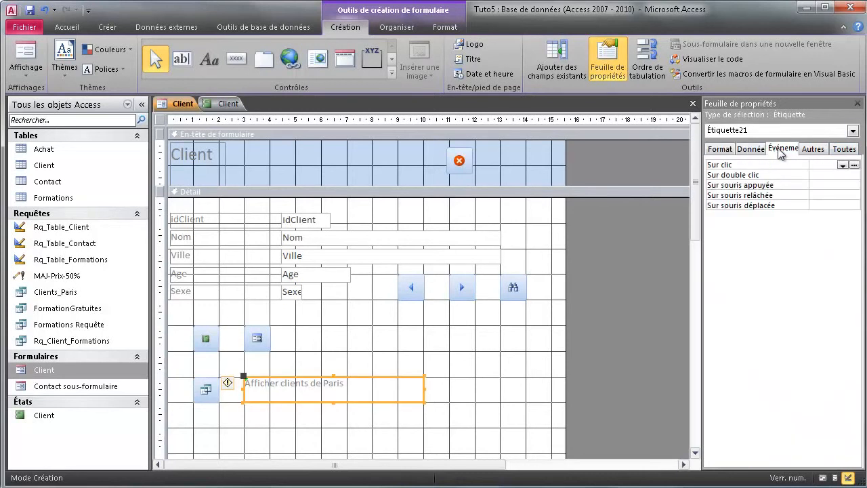
click(812, 148)
click(842, 151)
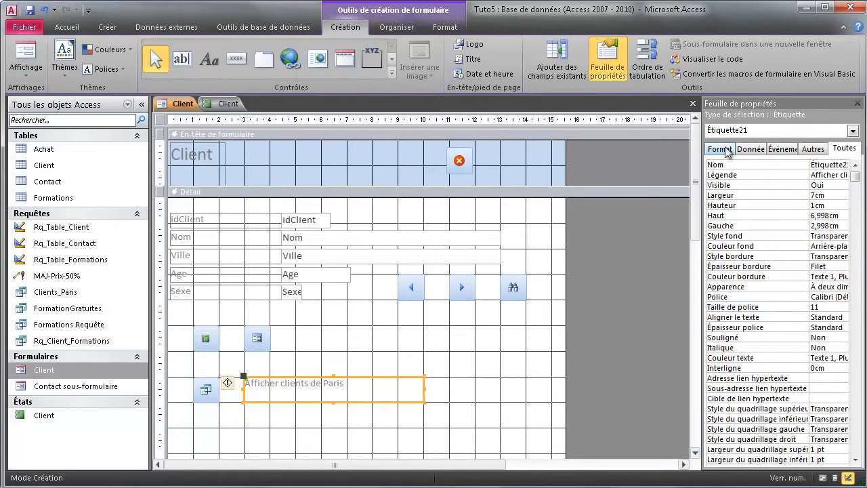
click(723, 149)
drag(702, 193, 652, 203)
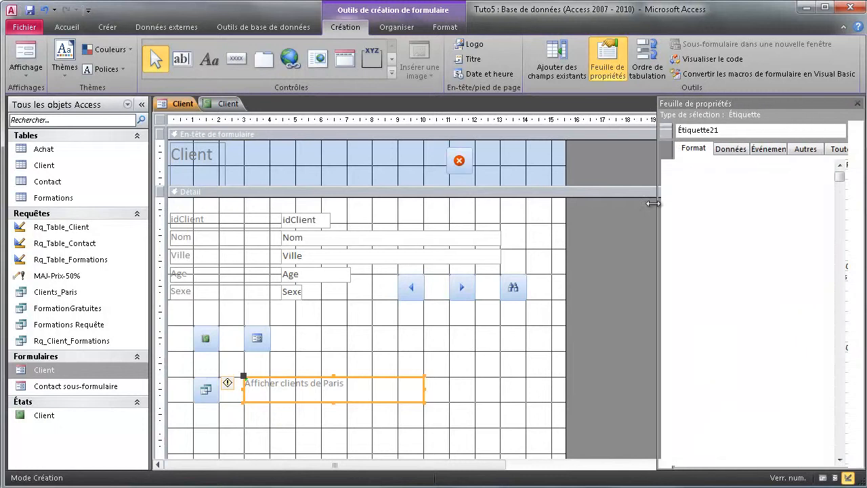
Give the "Afficher clients de Paris" label a Tirets border style with a border thickness of 2 pt.
click(794, 227)
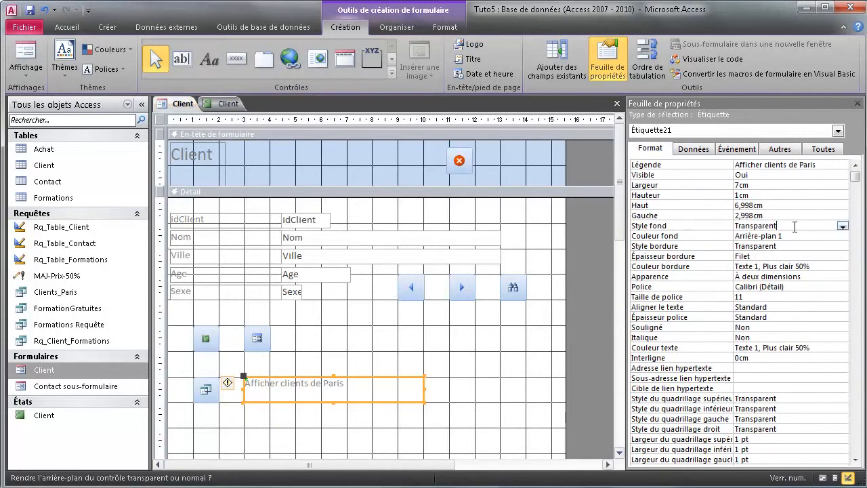
click(843, 226)
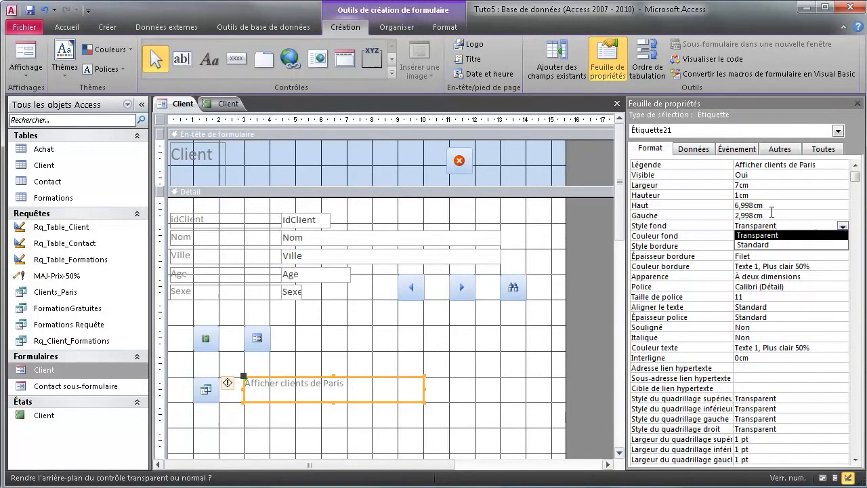
click(696, 245)
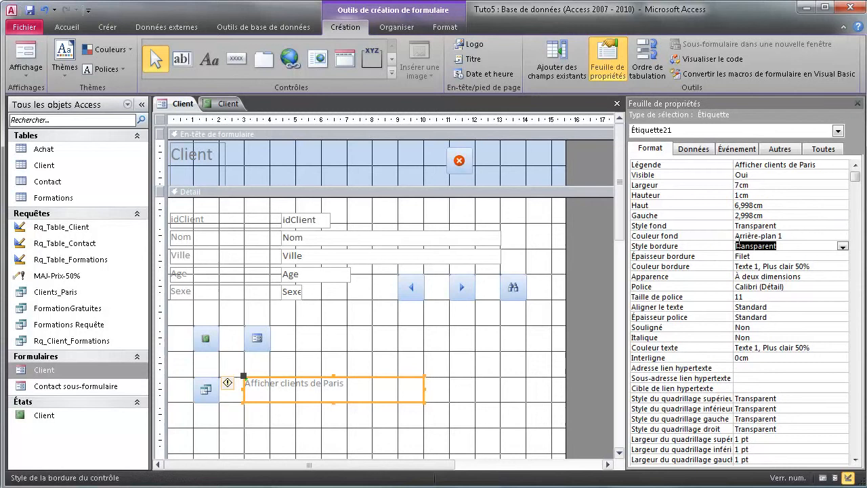
click(842, 250)
click(783, 273)
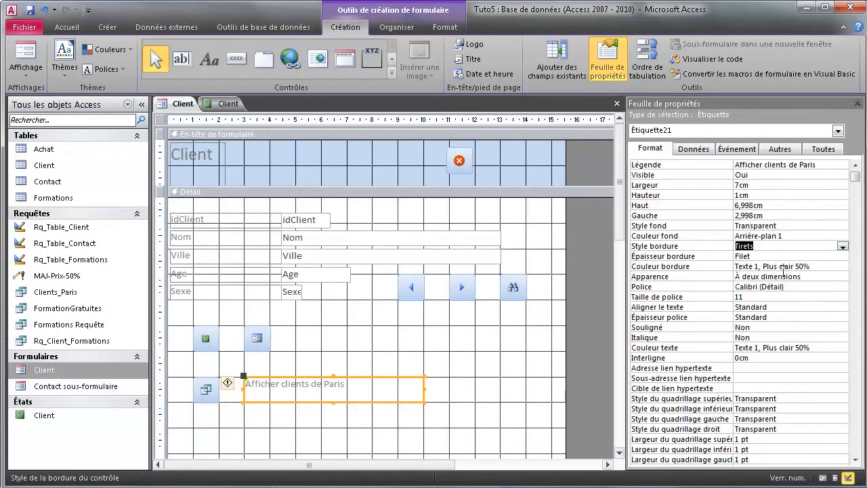
click(759, 255)
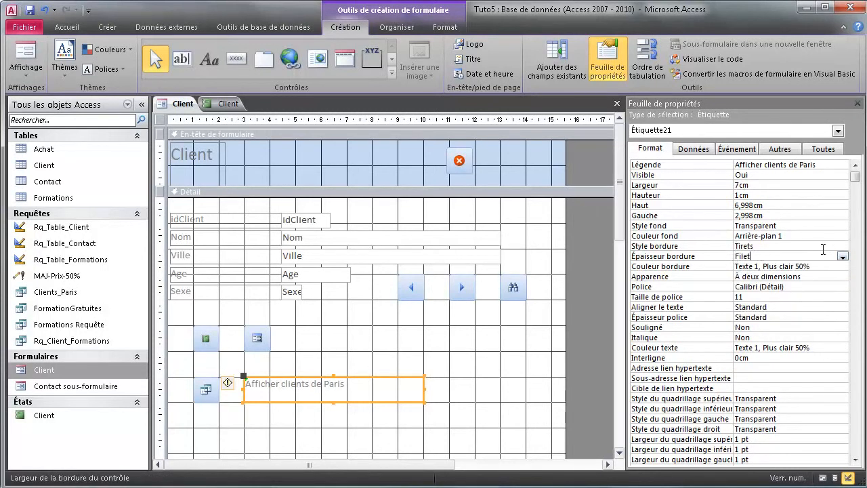
click(842, 256)
click(755, 279)
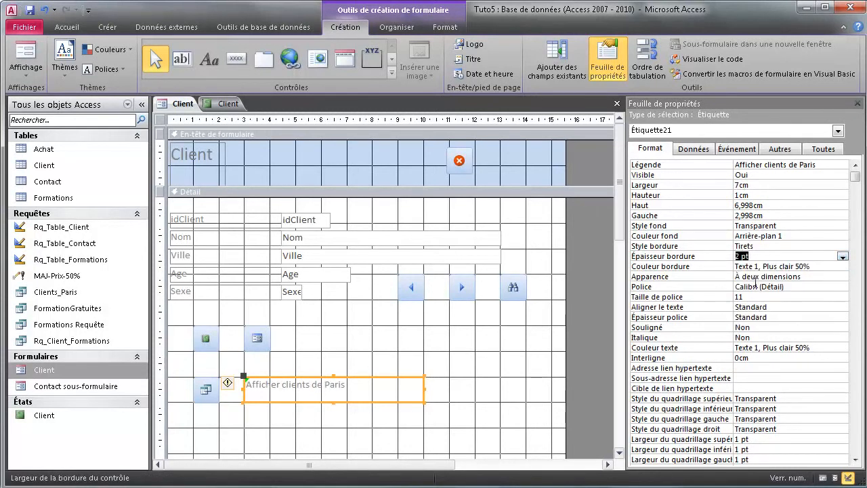
Set the font size of the "Afficher clients de Paris" label to 14.
click(802, 297)
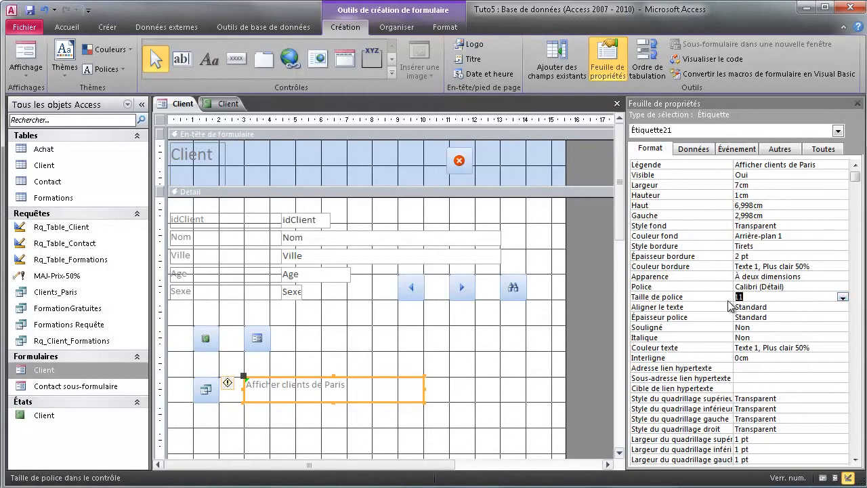
text(14)
click(485, 399)
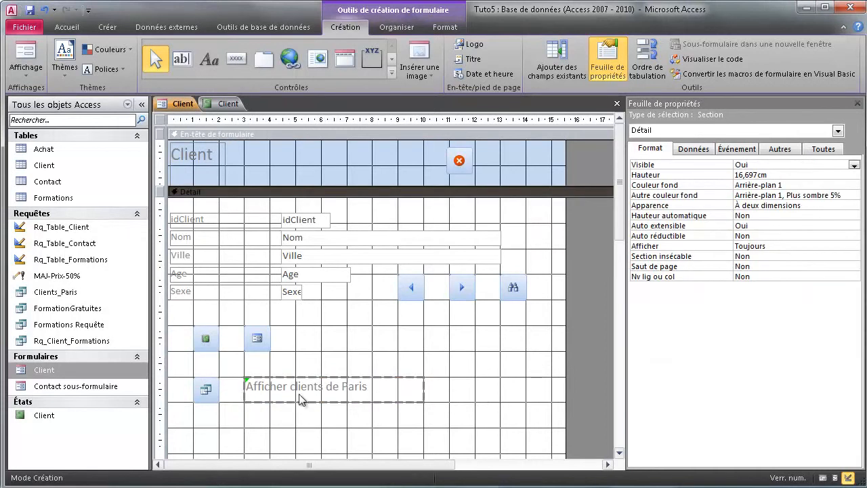
Test the query button in Form view to open the Clients_Paris query, and return to the Client form in Design view.
click(823, 478)
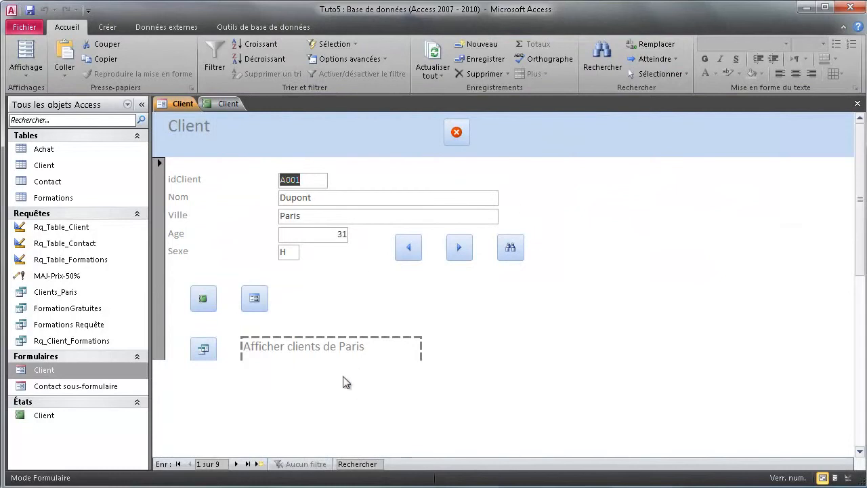
click(202, 348)
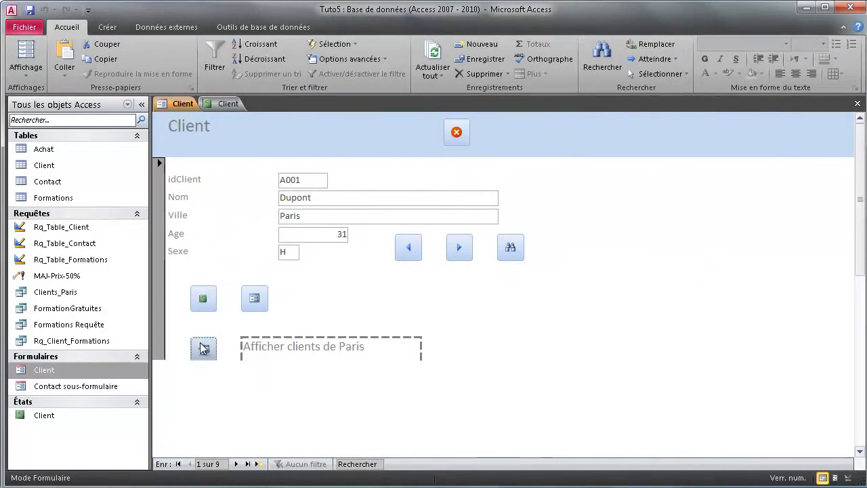
click(225, 103)
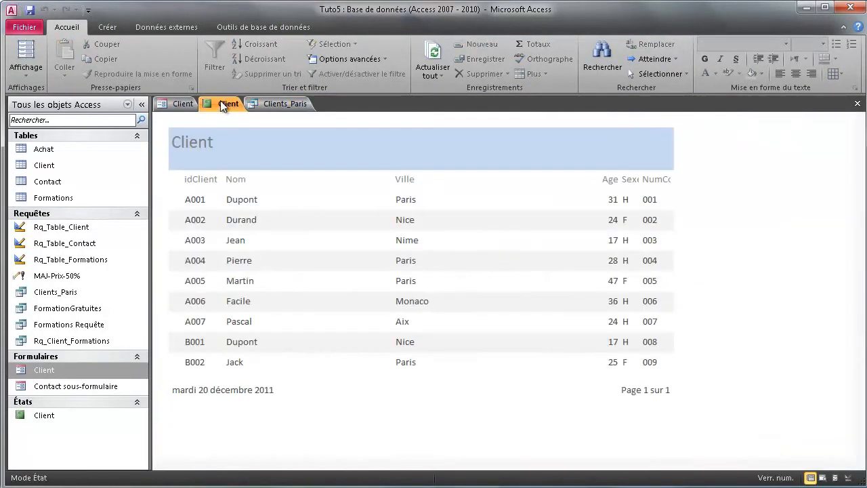
click(182, 104)
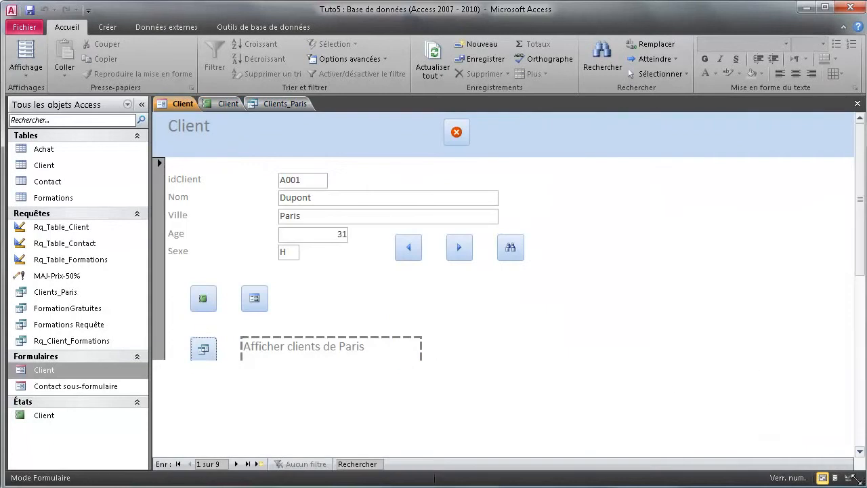
click(846, 477)
Move the report and form buttons up about half a grid square, keeping them level with each other.
scroll(300, 424, down, 3)
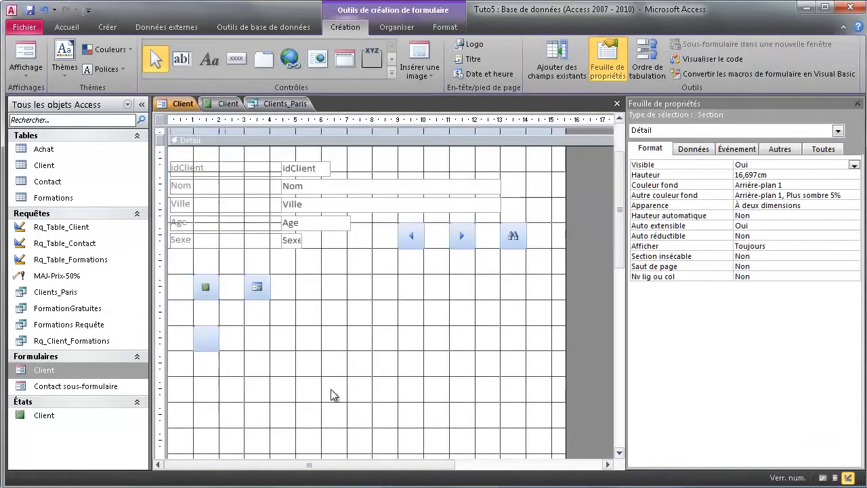
drag(480, 302, 497, 333)
scroll(457, 313, up, 2)
drag(181, 261, 423, 364)
drag(192, 273, 193, 260)
click(271, 265)
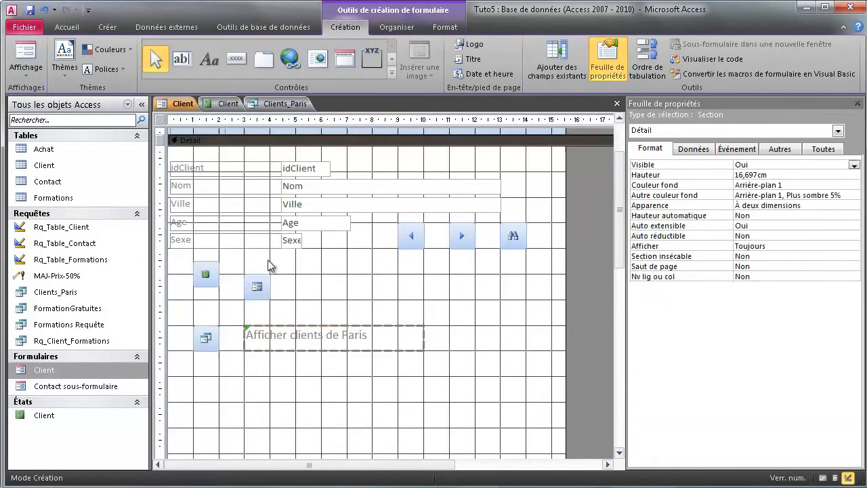
click(245, 275)
drag(244, 273, 244, 261)
Move the query button and its "Afficher clients de Paris" label up, closer to the report and form buttons.
shift+click(205, 337)
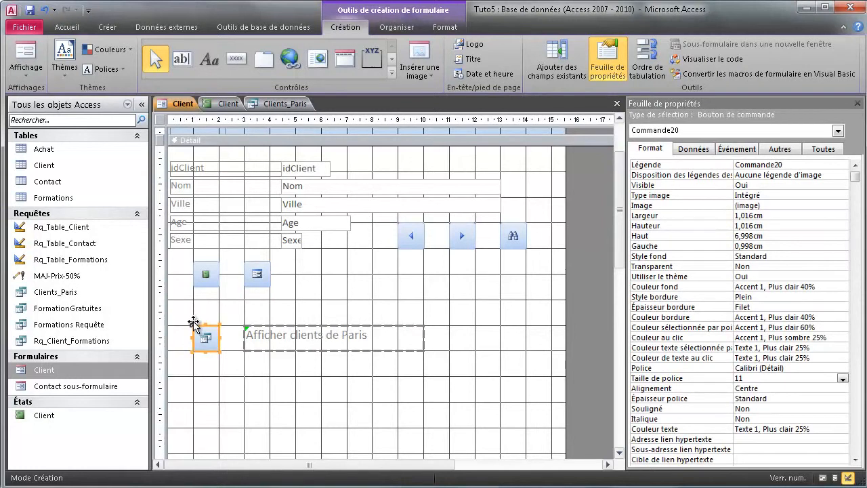
drag(194, 324, 196, 305)
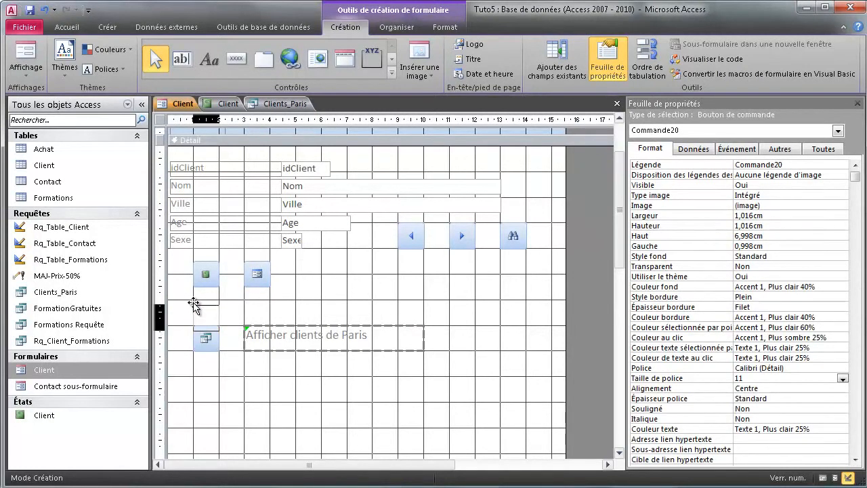
drag(244, 328, 243, 304)
click(281, 375)
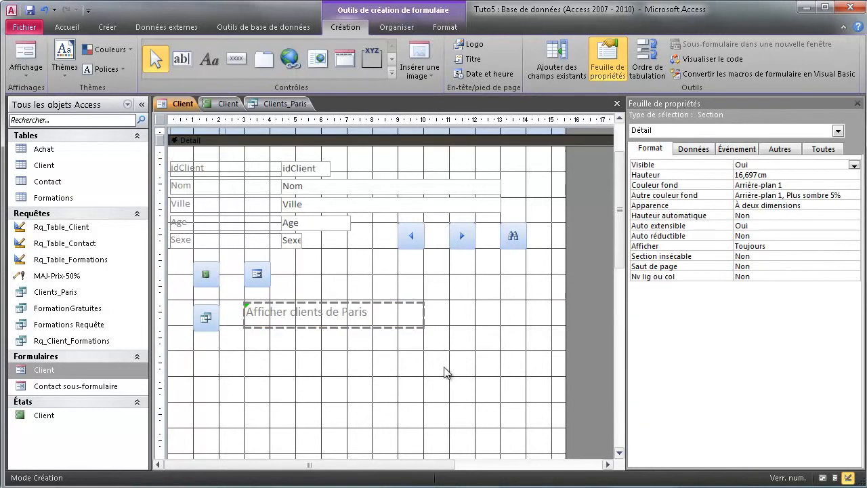
Select all controls in the detail section and look at the alignment and size options available for them.
scroll(492, 359, up, 2)
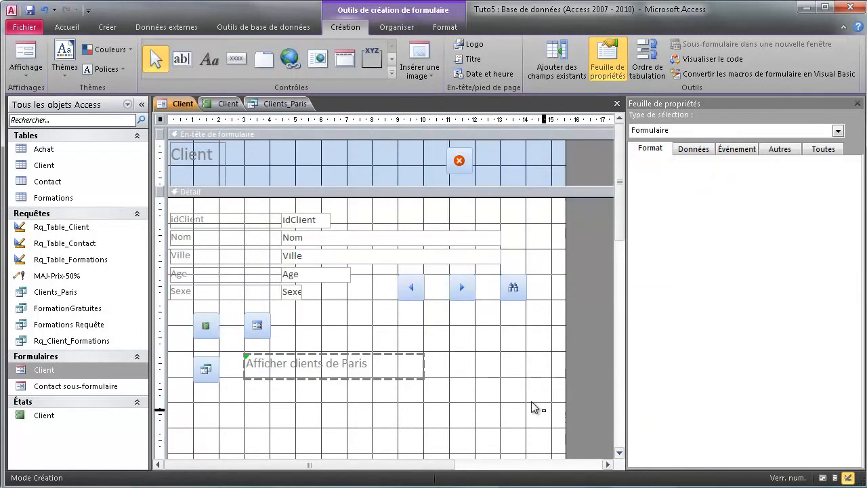
drag(534, 408, 173, 210)
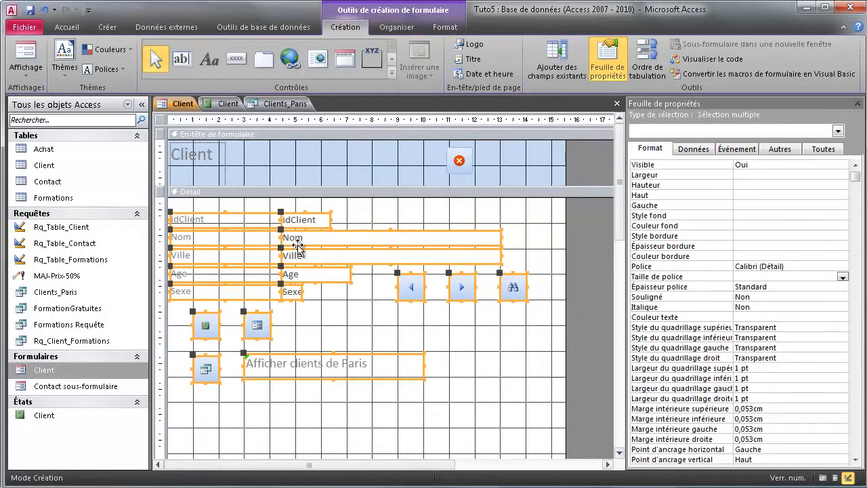
right_click(298, 245)
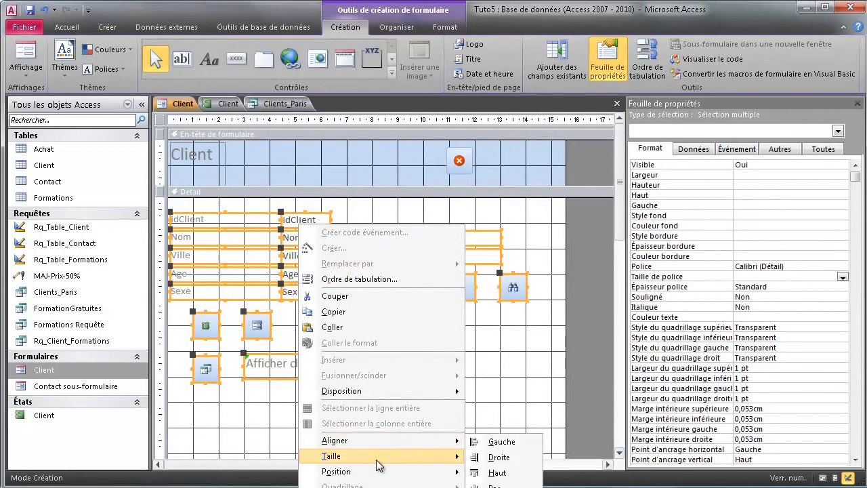
mouse_move(377, 465)
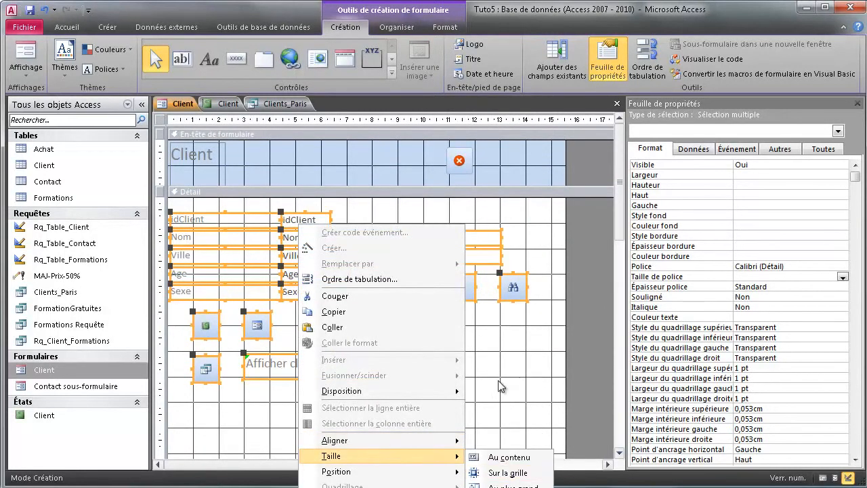
click(523, 369)
Set the Client title in the form header to the Adobe Arabic font at size 35.
click(202, 153)
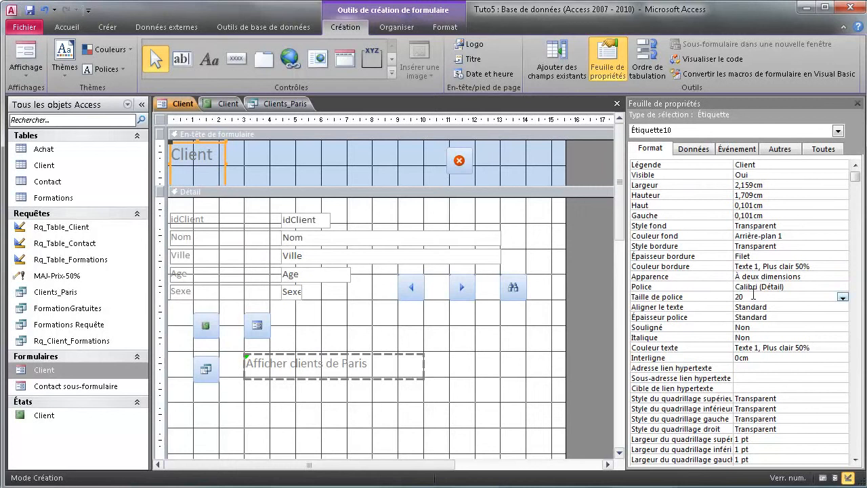
click(842, 287)
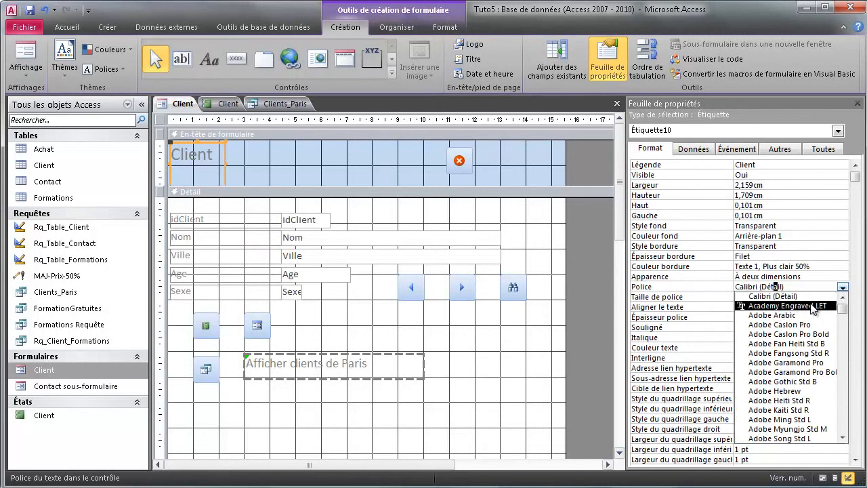
click(773, 315)
double_click(758, 296)
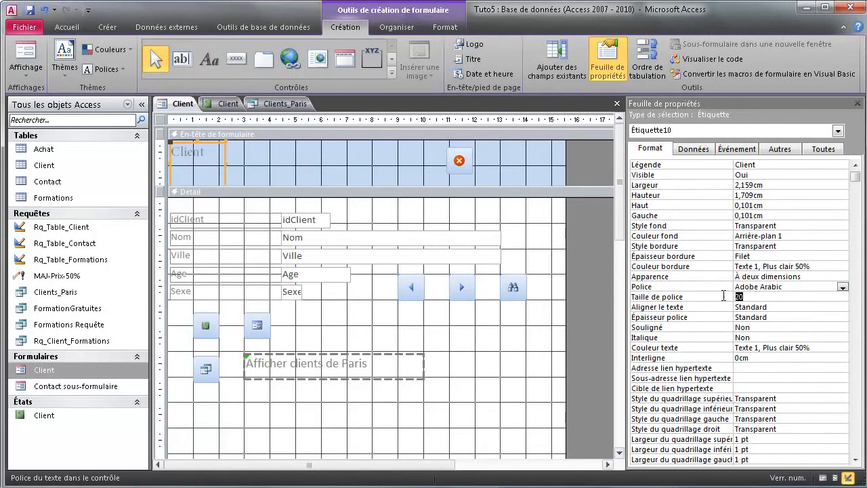
text(35)
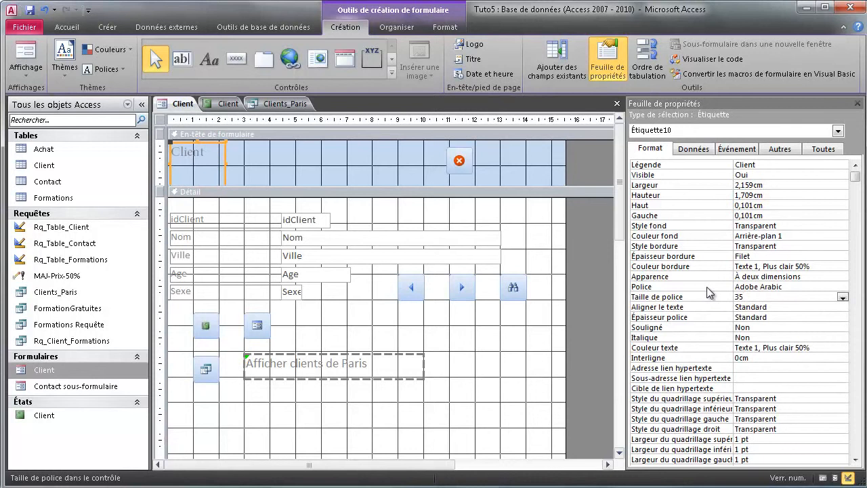
click(451, 354)
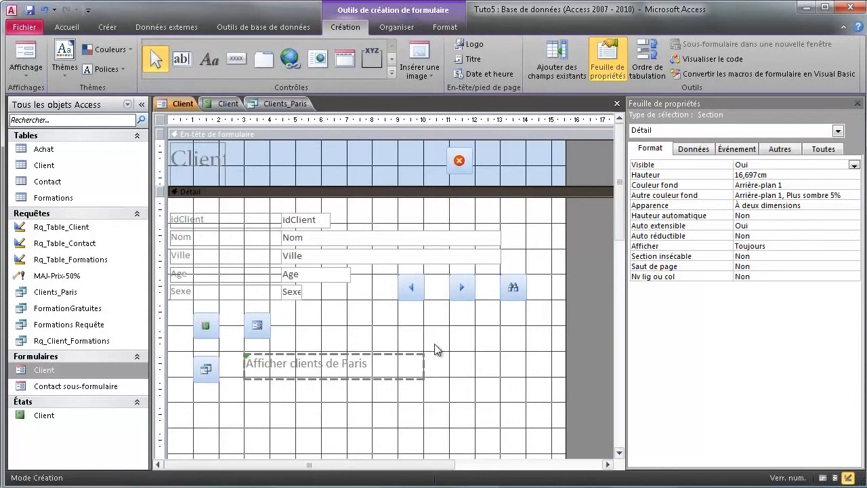
click(318, 62)
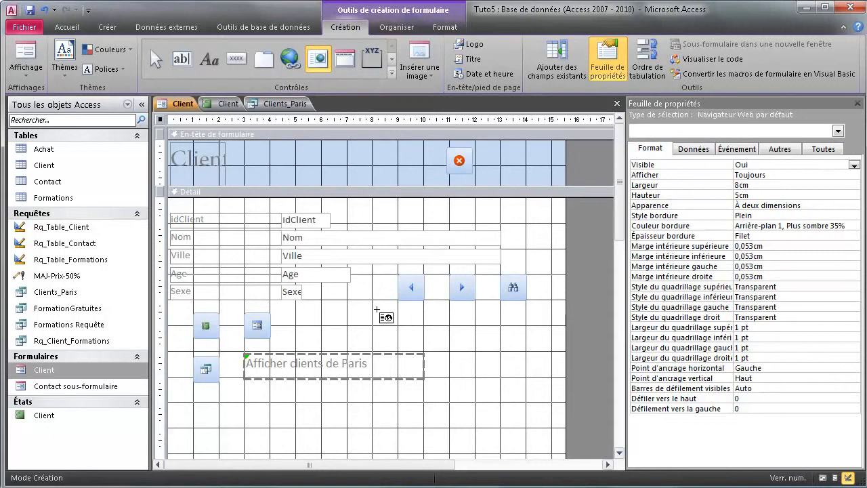
drag(377, 309, 550, 424)
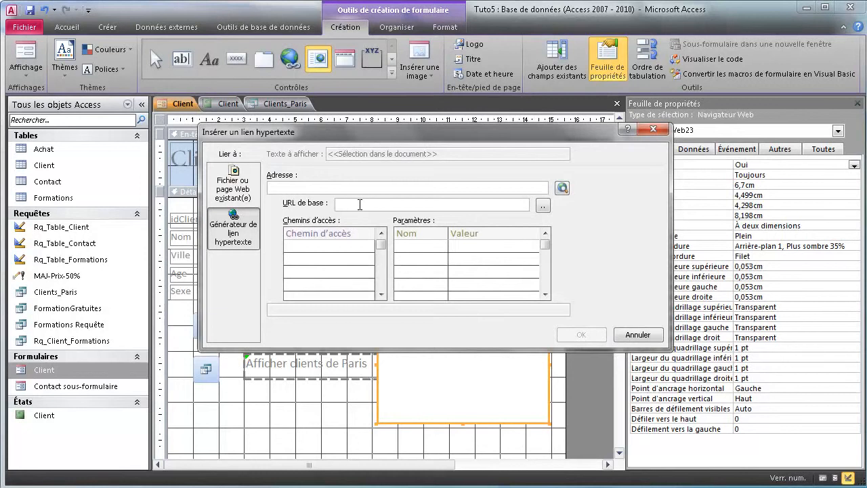
text(http://formation-facile.fr)
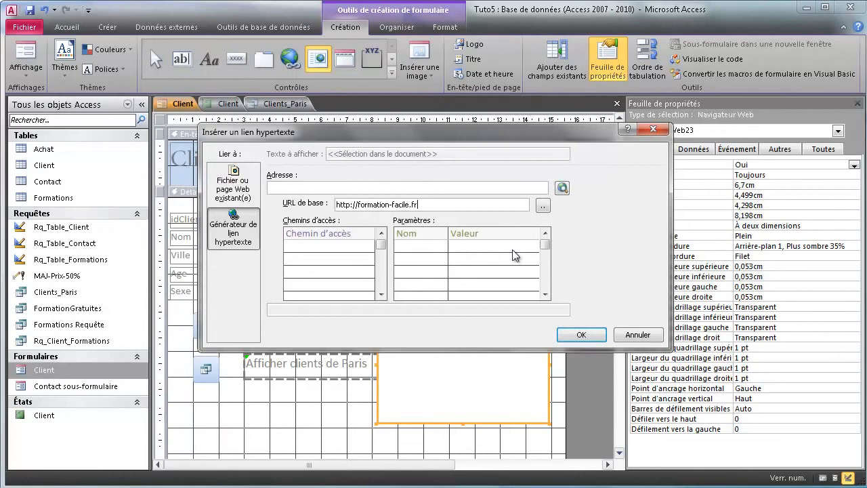
click(581, 335)
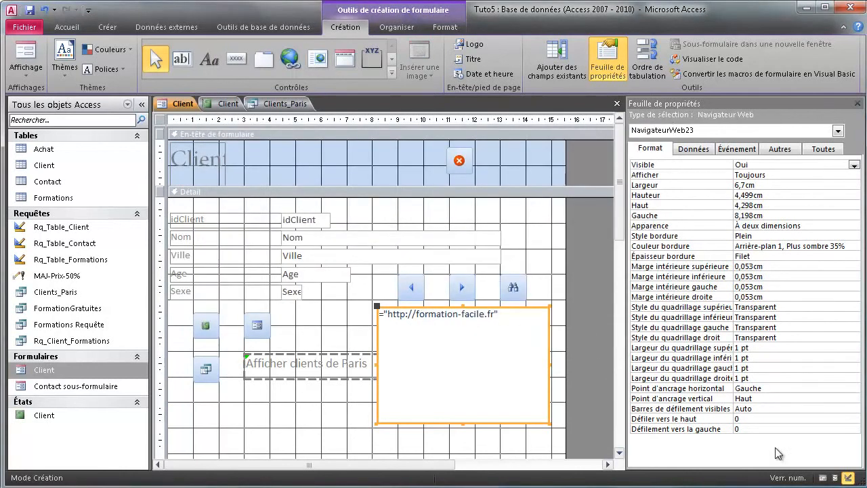
click(823, 478)
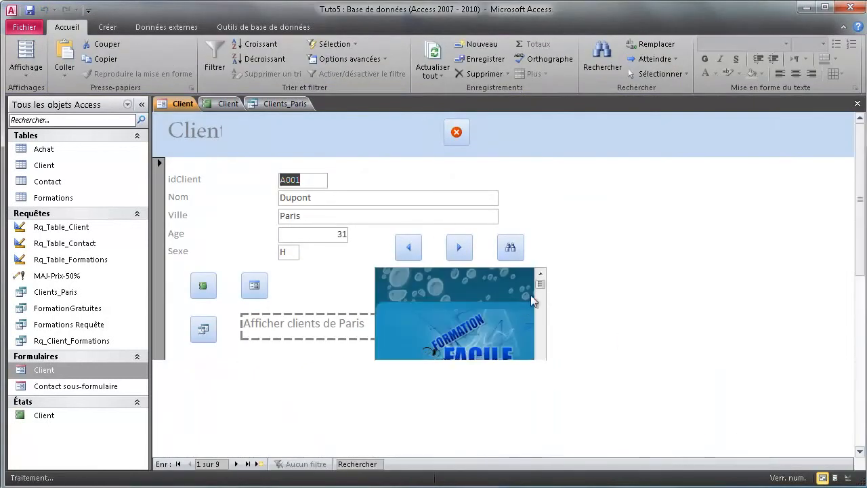
mouse_move(540, 287)
mouse_down()
mouse_move(544, 352)
mouse_move(540, 281)
mouse_up()
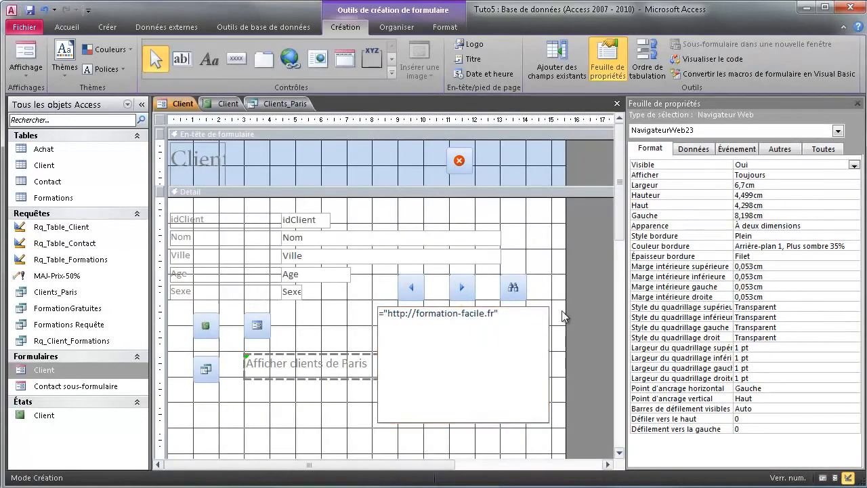
Widen the web browser control to about 14.7 cm and check the web page in Form view.
drag(562, 316, 624, 329)
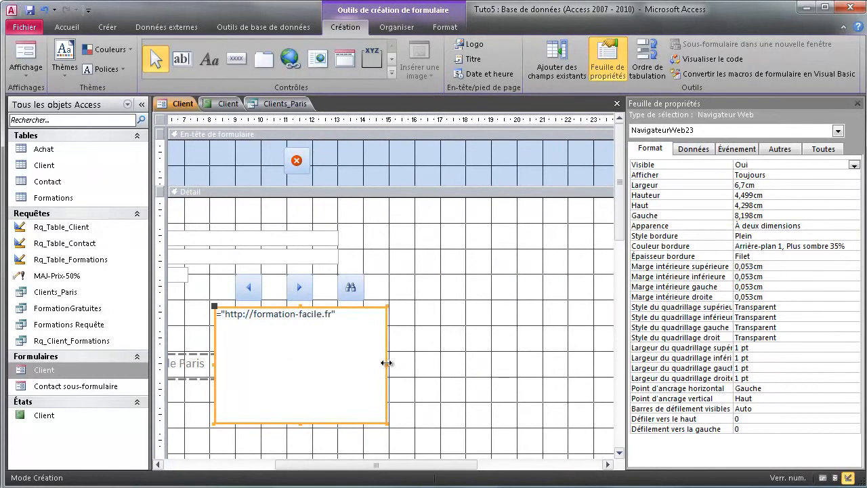
drag(386, 363, 591, 375)
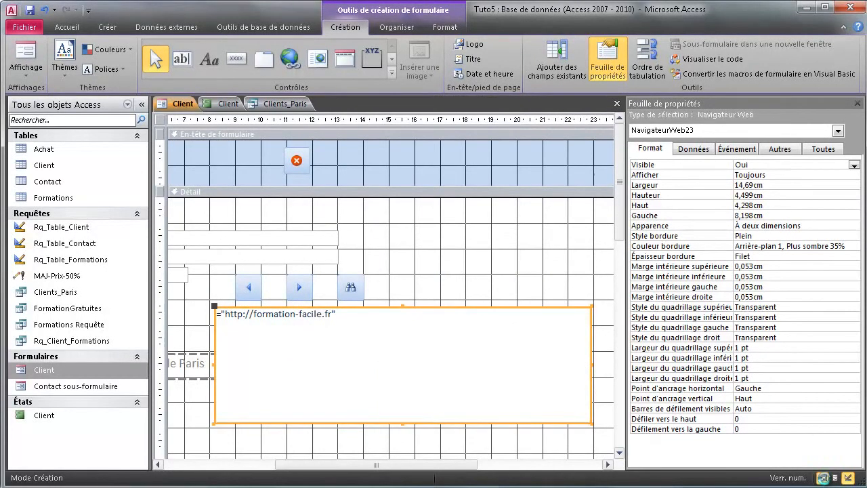
key(F5)
mouse_move(746, 288)
mouse_down()
mouse_move(750, 353)
mouse_move(745, 272)
mouse_up()
click(846, 478)
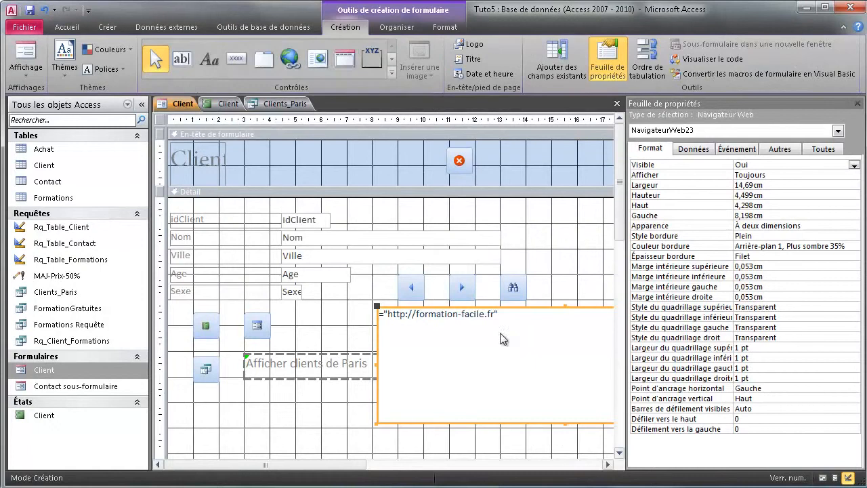
Insert an unbound object frame about 3.5 × 2.4 cm beside the client fields, holding a new Bitmap Image object.
click(391, 74)
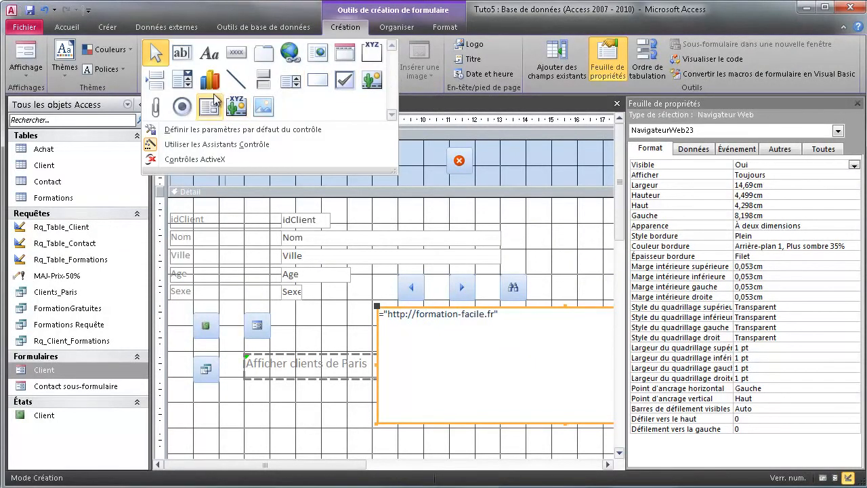
click(372, 80)
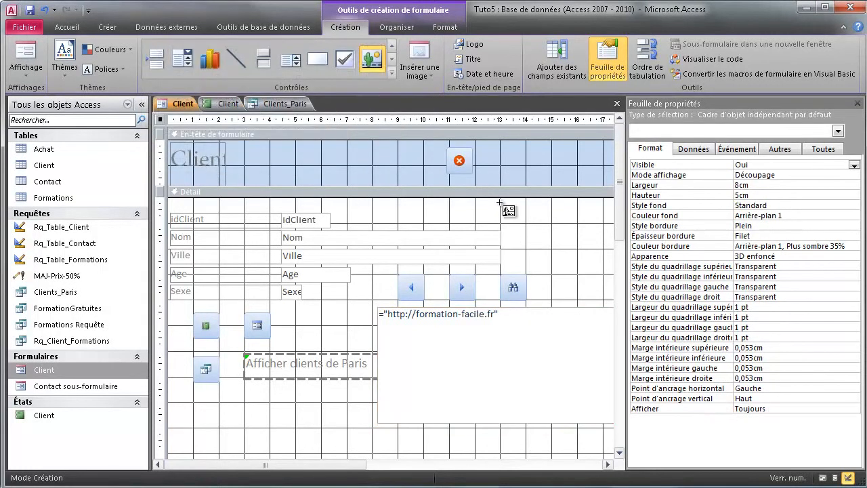
drag(505, 200, 600, 274)
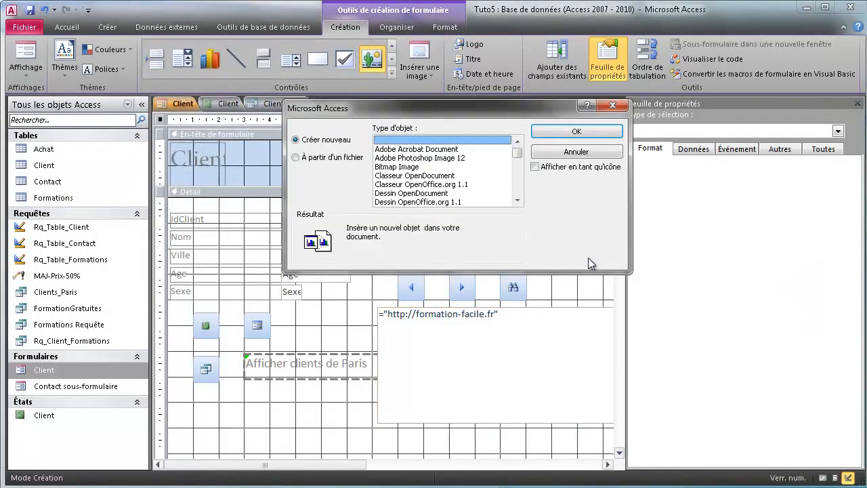
click(533, 135)
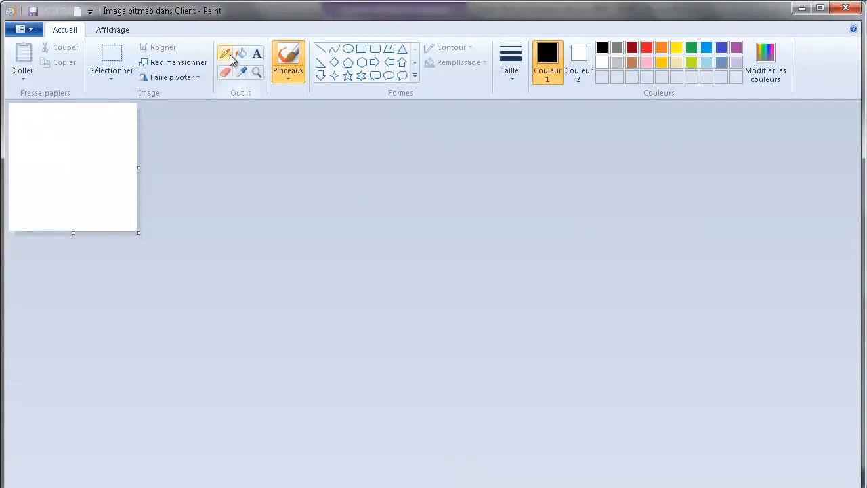
Draw the letters OK freehand in red with a thicker pencil line, and return to the form.
click(224, 52)
click(510, 62)
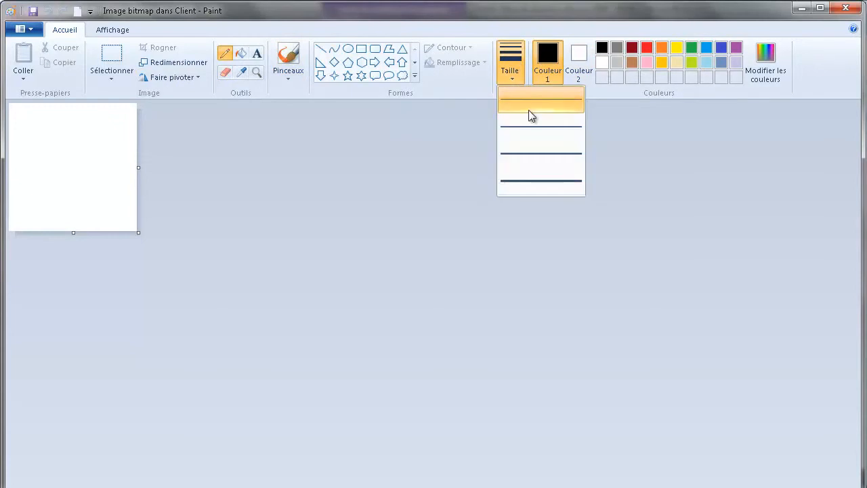
click(536, 163)
click(646, 48)
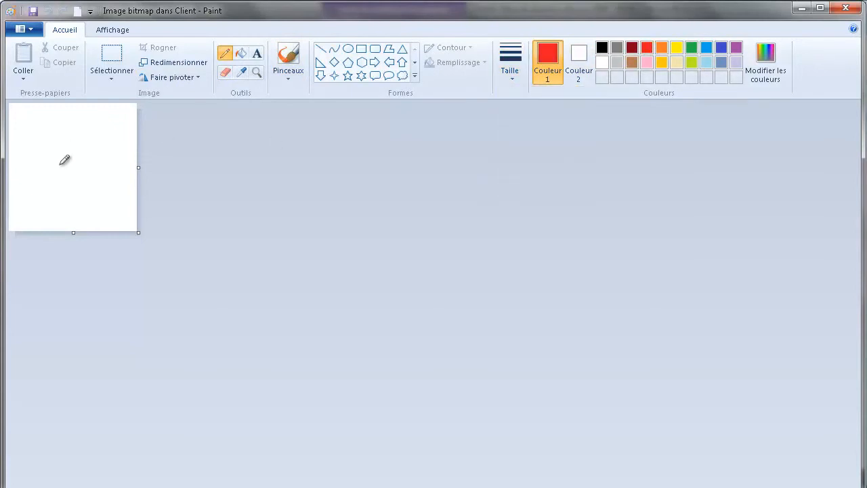
mouse_move(54, 182)
mouse_down()
mouse_move(89, 207)
mouse_move(63, 180)
mouse_up()
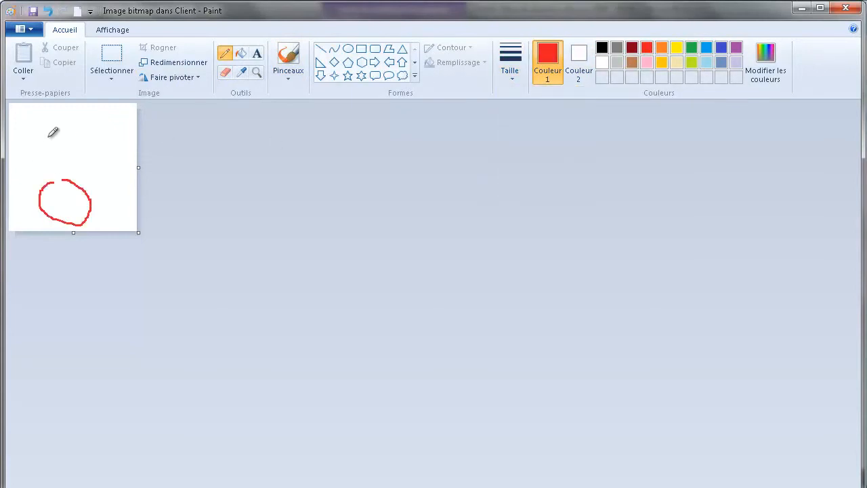
mouse_move(97, 156)
mouse_down()
mouse_move(100, 181)
mouse_move(91, 111)
mouse_move(118, 167)
mouse_move(94, 147)
mouse_move(126, 125)
mouse_up()
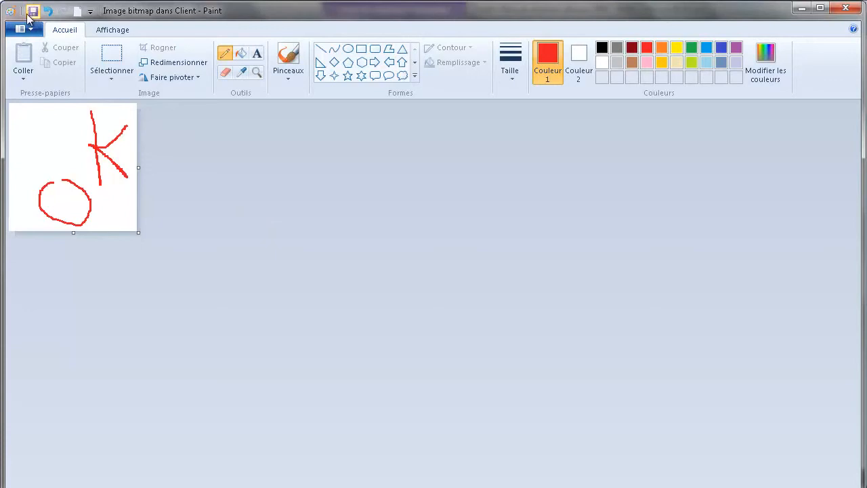
click(851, 11)
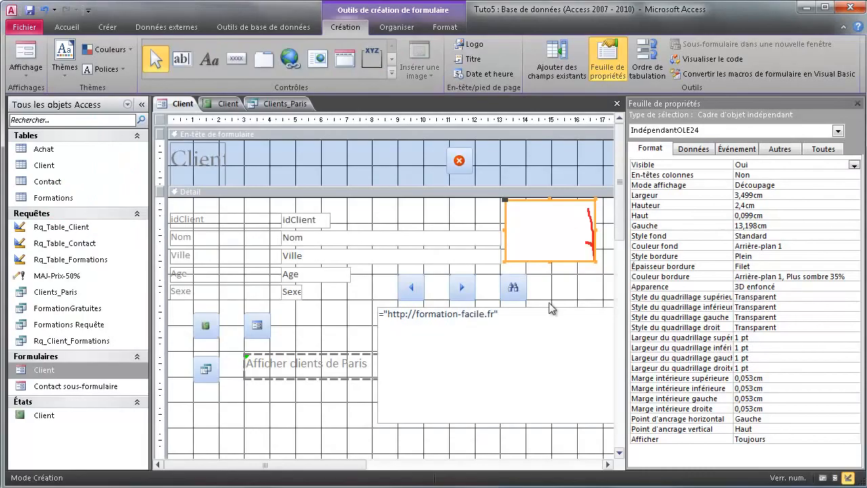
Nudge the drawing's frame slightly to the right and preview the Client form in Form view.
drag(580, 232, 587, 239)
click(822, 478)
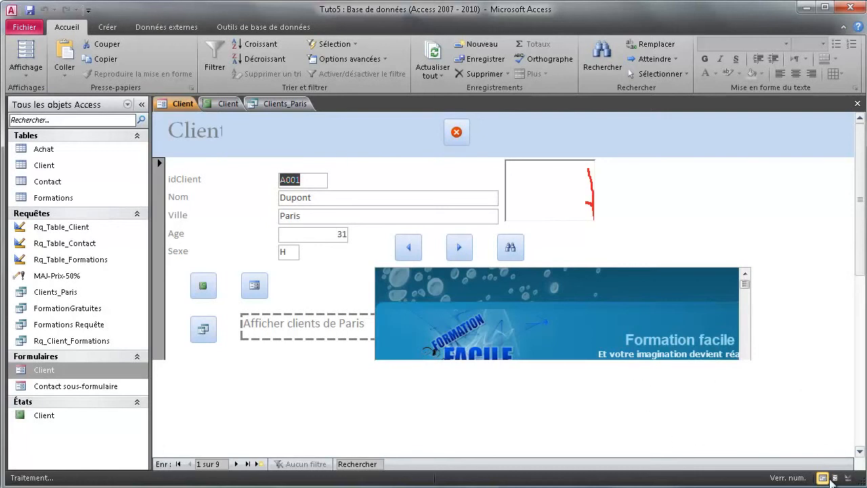
click(847, 478)
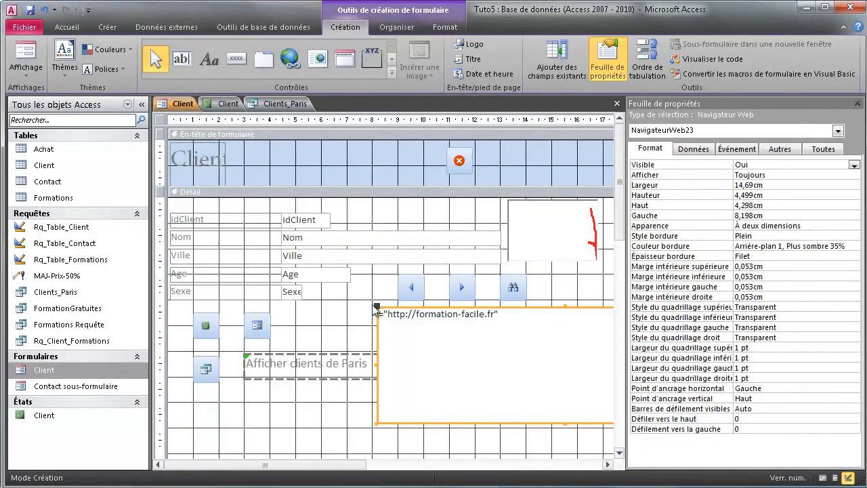
Delete the web browser control and the drawing's frame from the detail section.
key(Delete)
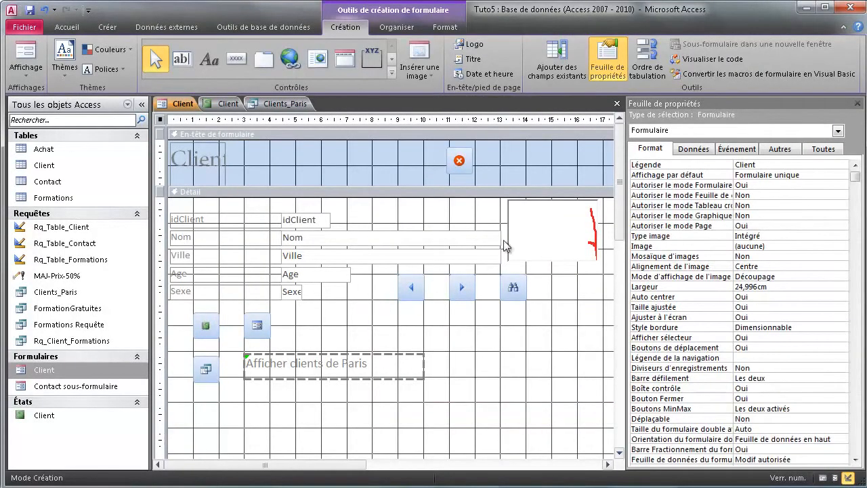
click(508, 201)
key(Delete)
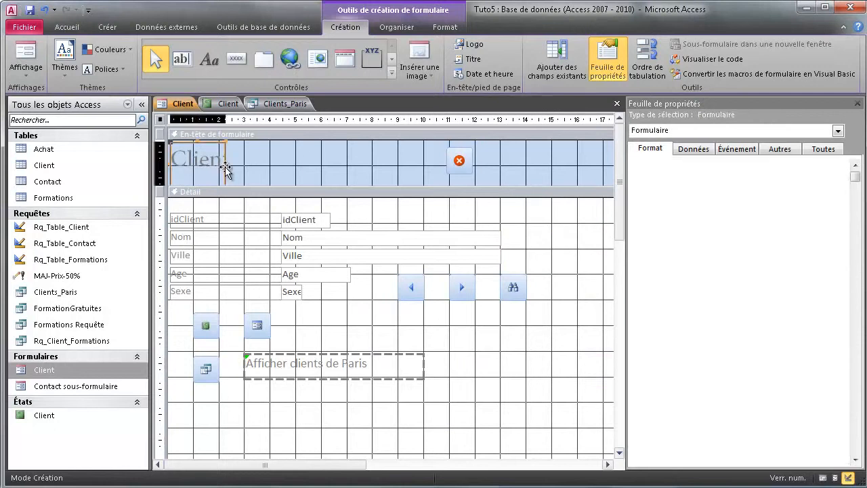
Widen the Client title label in the form header by about 2 cm.
click(226, 169)
drag(226, 160, 277, 169)
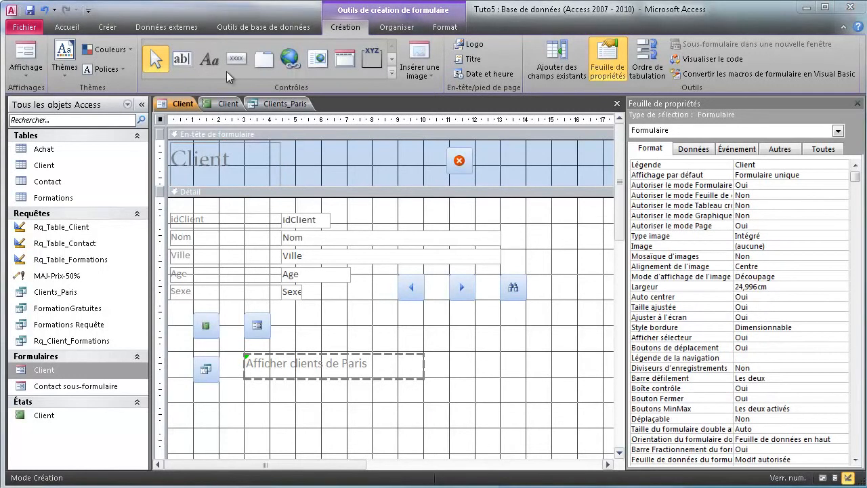
Add a command button for Ajouter un nouvel enregistrement with the Atteindre nouveau image, and place it beneath the next-record button.
click(236, 58)
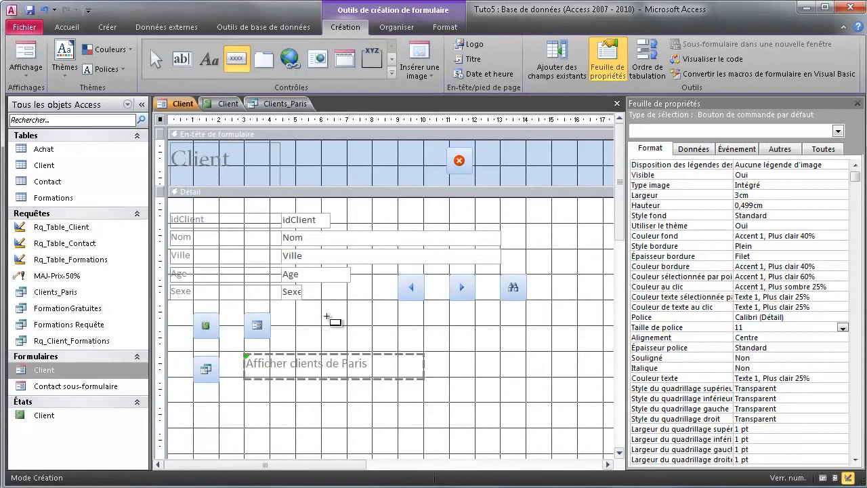
drag(338, 313, 398, 337)
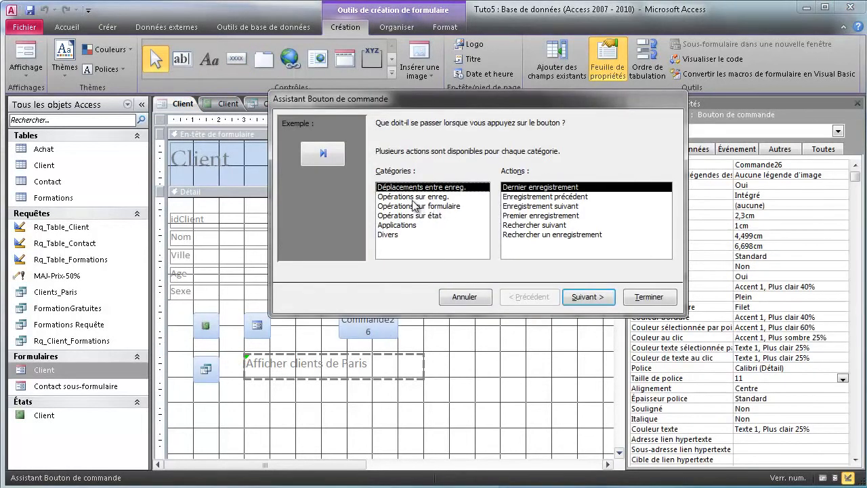
click(416, 196)
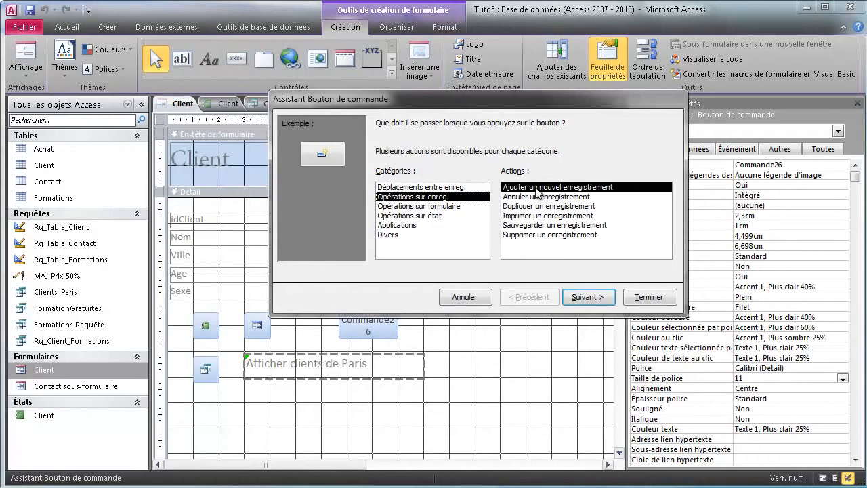
click(586, 299)
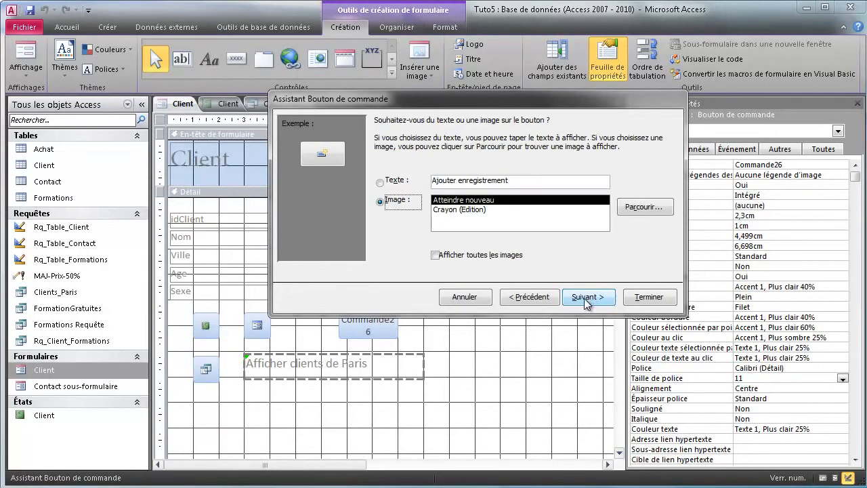
click(588, 300)
click(634, 299)
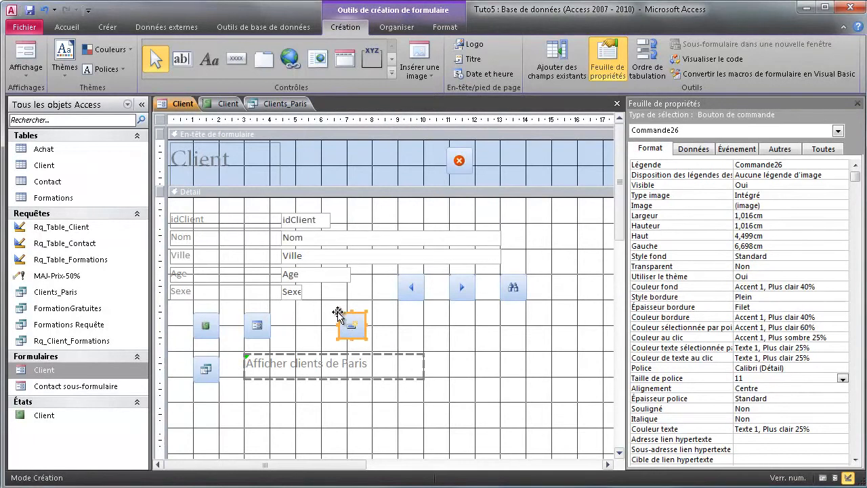
drag(338, 313, 449, 314)
In Form view, use the new button to add a client record with an ID, a name, Ville Maurice, Age 22 and Sexe H.
click(823, 477)
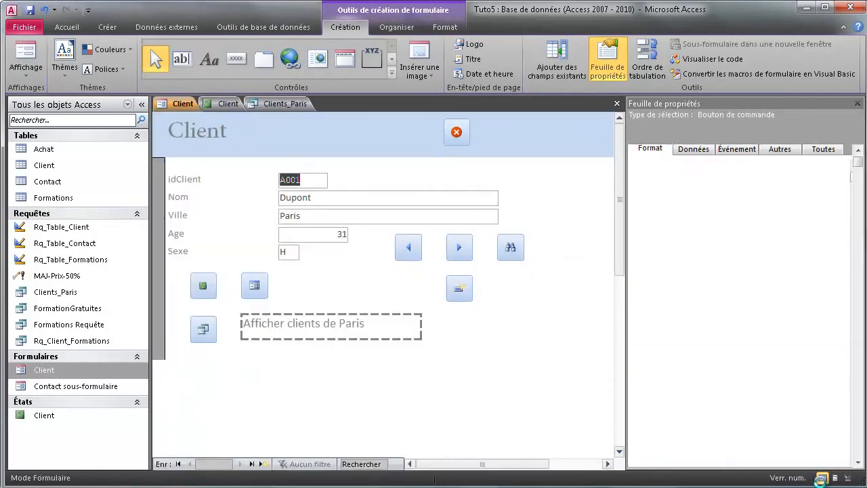
click(461, 290)
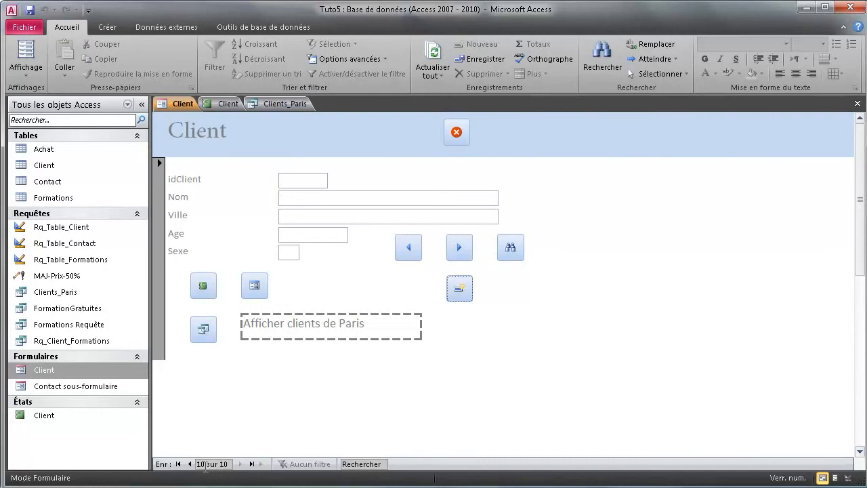
click(306, 176)
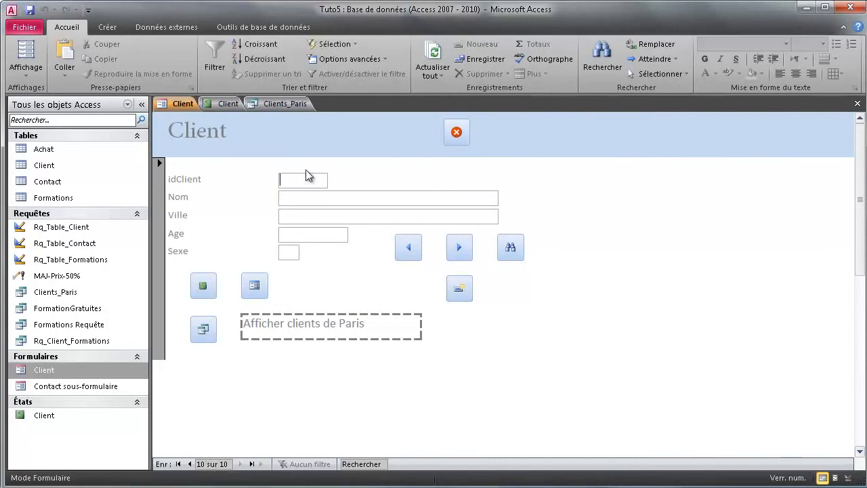
text(A0)
text(Antho)
text(Maurice)
click(293, 253)
text(H)
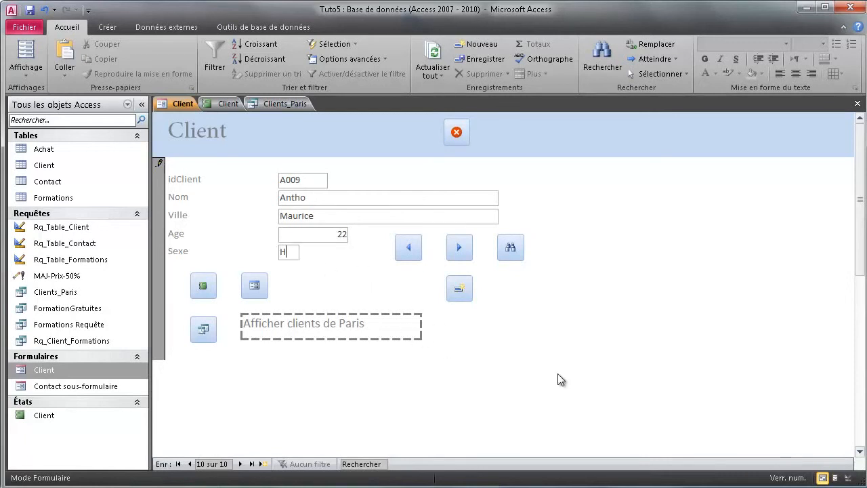
Test the previous and next record buttons by moving back and forth between the last client records.
click(407, 248)
click(459, 248)
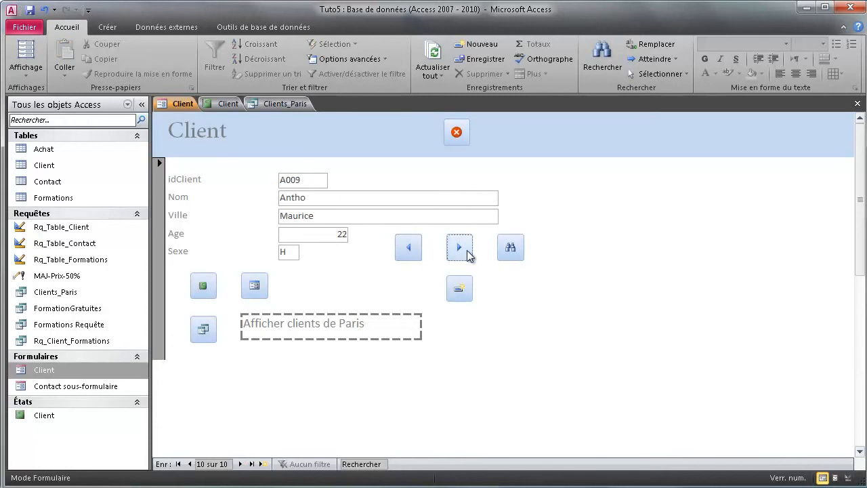
click(407, 250)
click(406, 251)
click(458, 248)
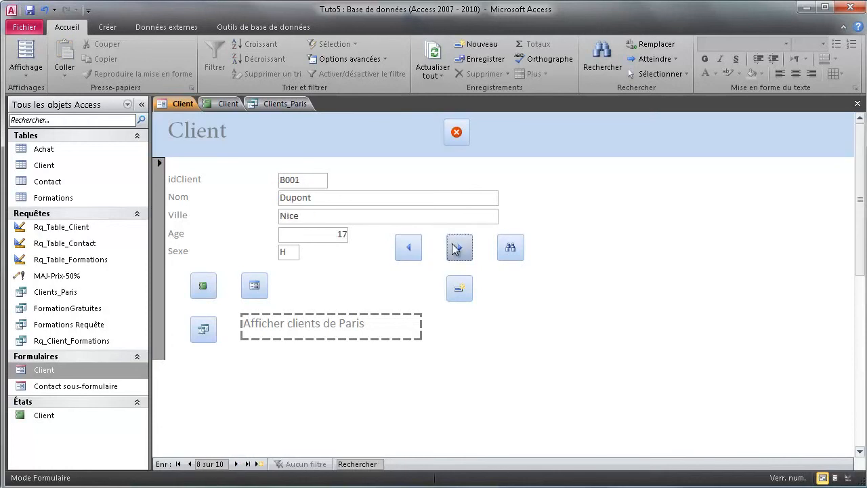
click(458, 248)
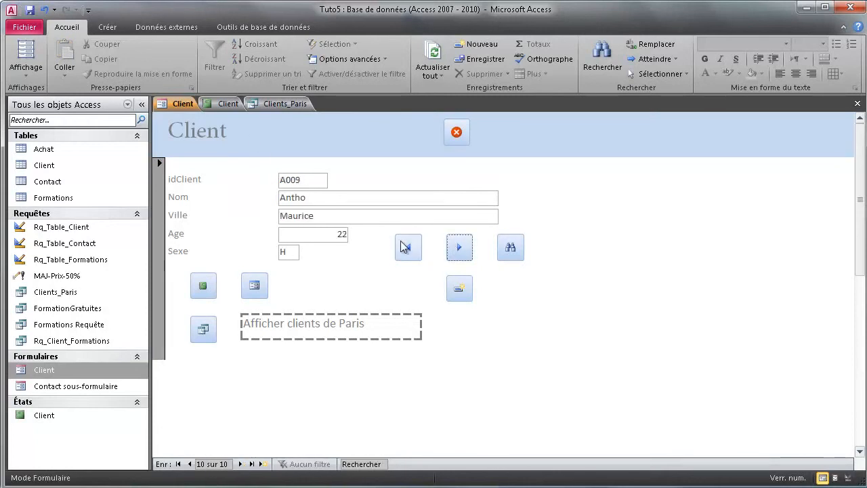
Open the Client table to check the newly added record, view the Clients_Paris query results, and return to the Client form.
double_click(56, 167)
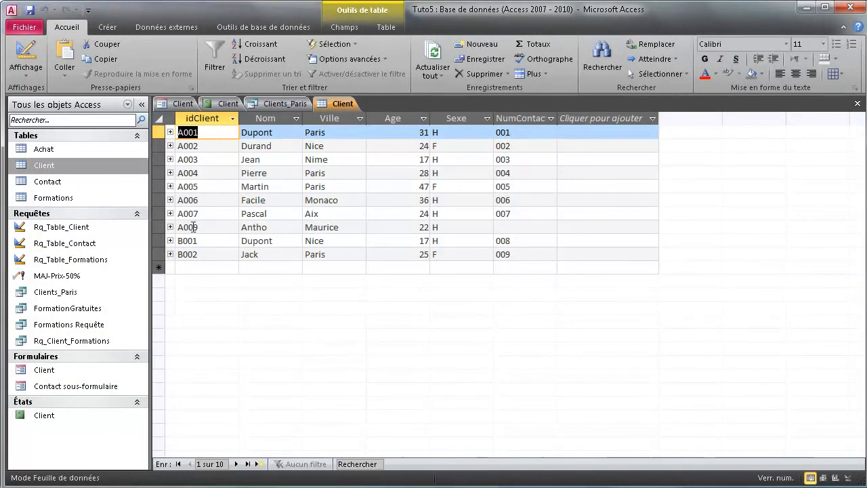
drag(188, 227, 199, 227)
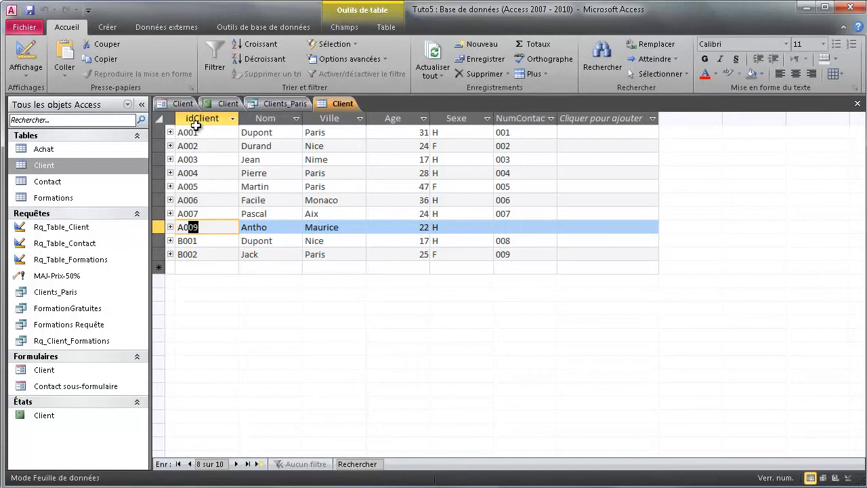
click(220, 103)
click(271, 103)
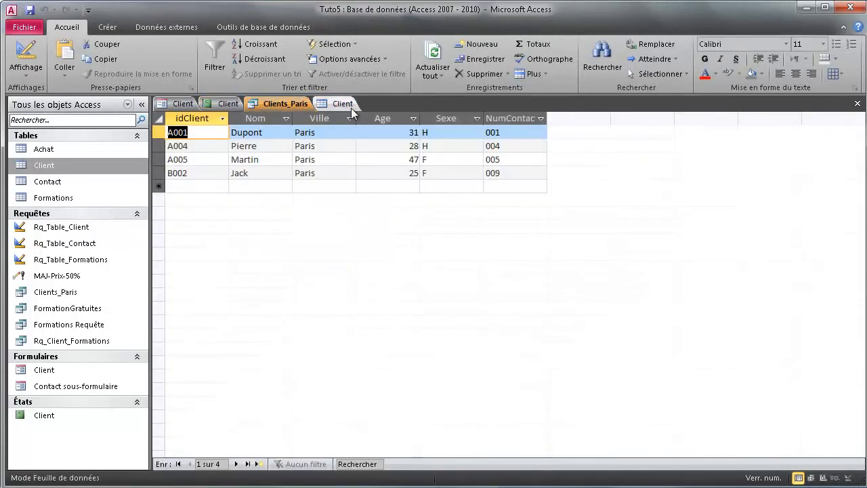
click(184, 103)
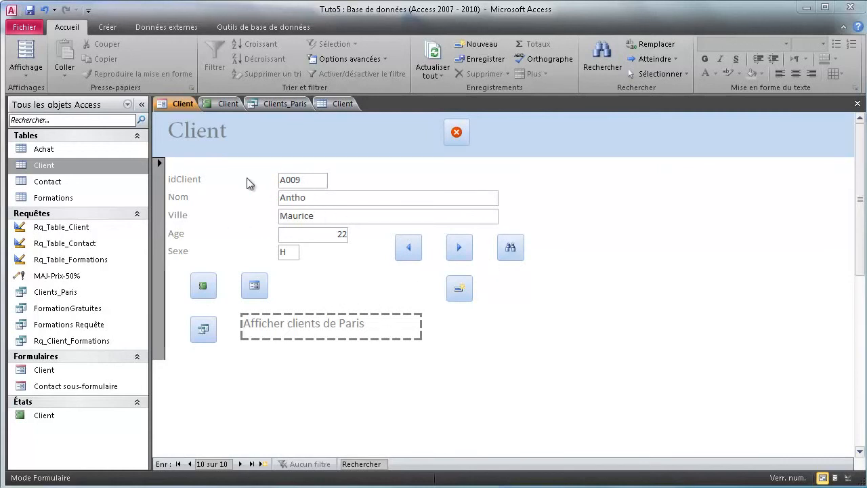
Test the form's buttons that open the Client report and the Contact sous-formulaire form, returning to the Client form each time.
click(204, 286)
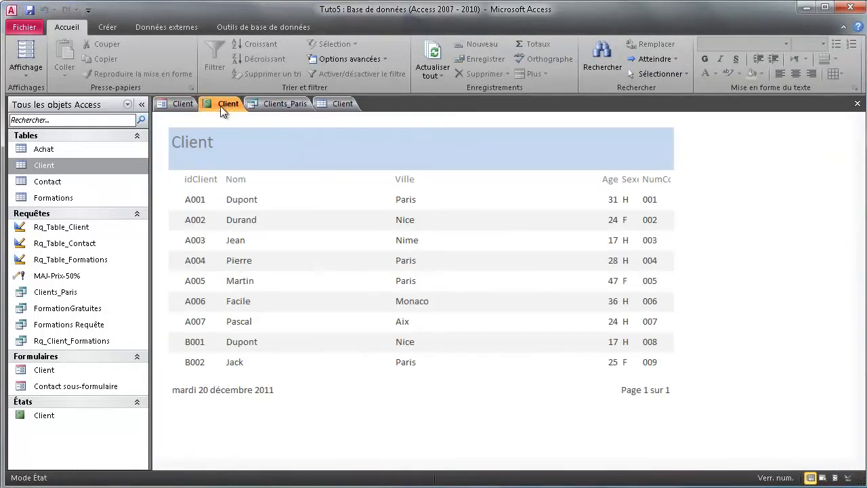
click(180, 103)
click(258, 289)
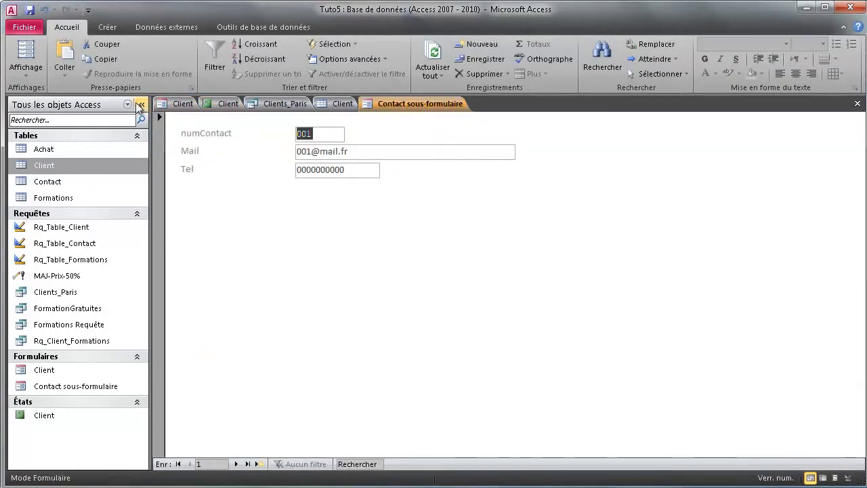
click(180, 104)
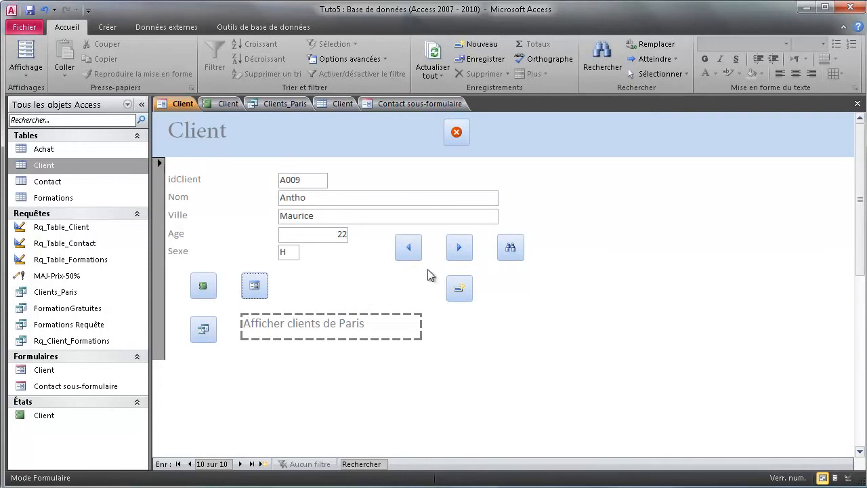
Test the next and previous record buttons, and open the search dialog with the binoculars button and dismiss it without searching.
click(459, 248)
click(459, 247)
click(441, 205)
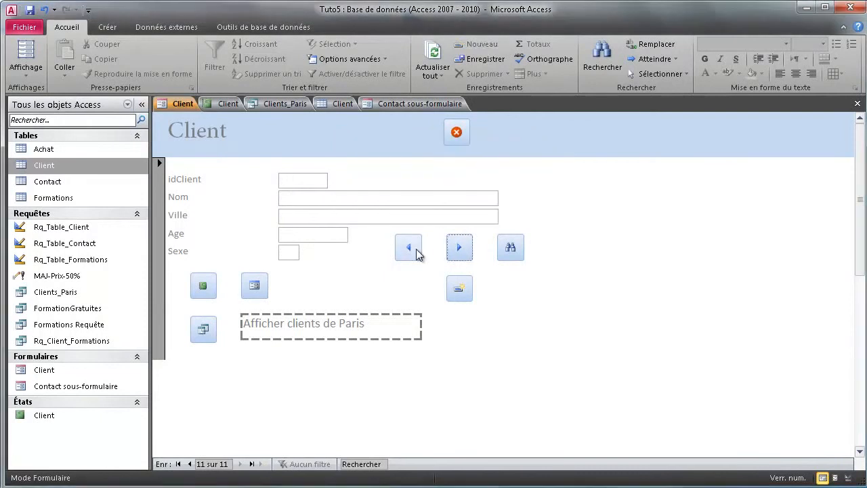
click(408, 248)
click(409, 248)
click(459, 248)
click(459, 248)
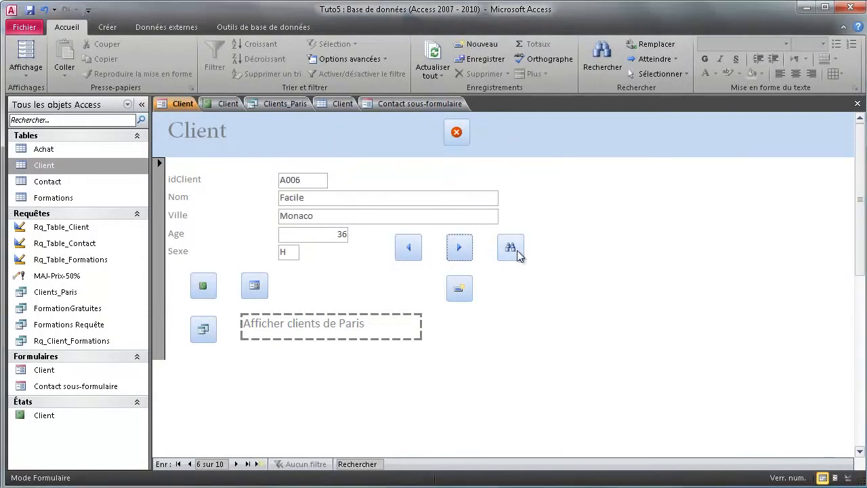
click(507, 252)
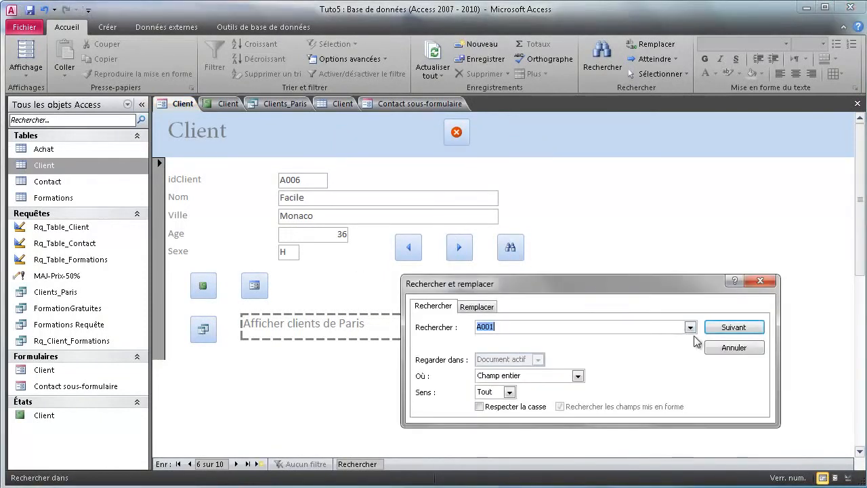
click(720, 348)
Run the Client report button again and the Afficher clients de Paris query button, returning to the Client form after each.
click(204, 288)
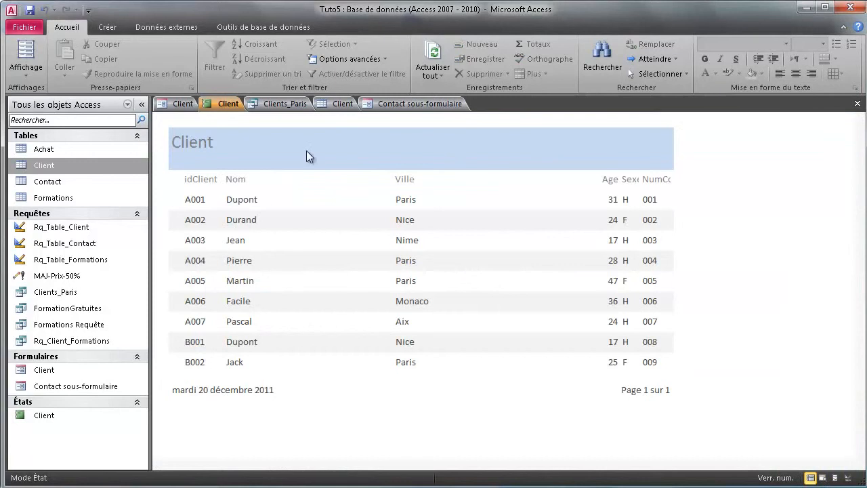
click(177, 103)
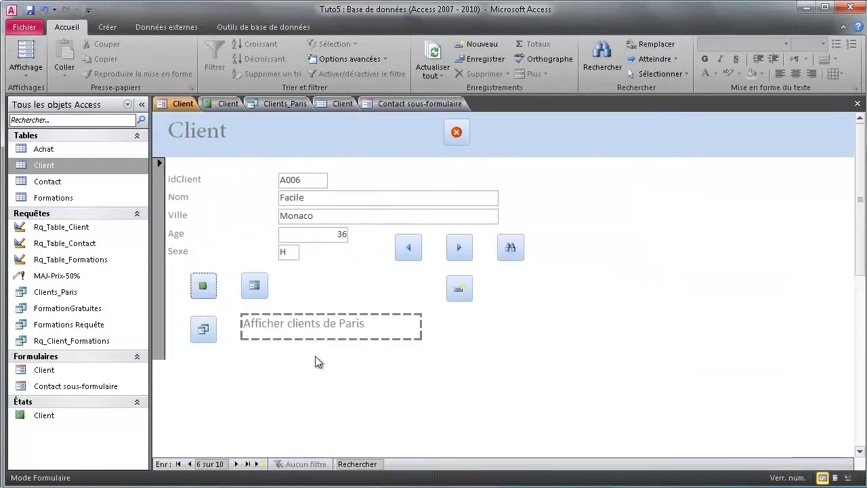
click(204, 329)
drag(287, 144, 305, 178)
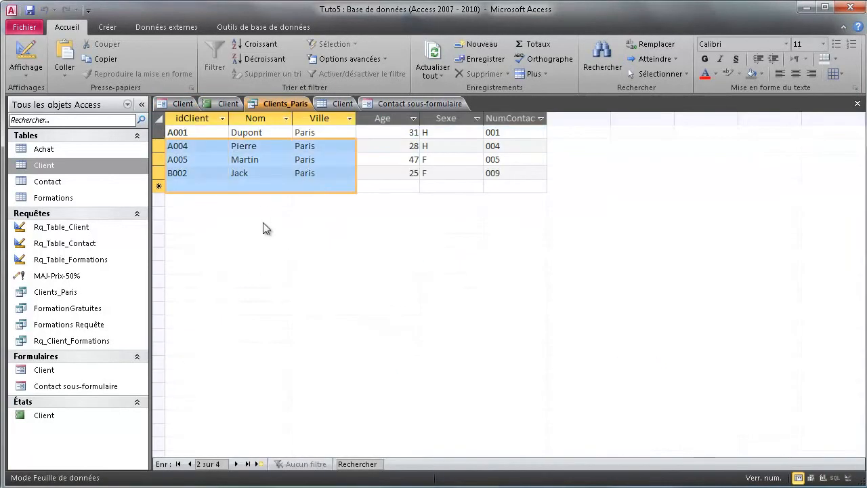
click(178, 103)
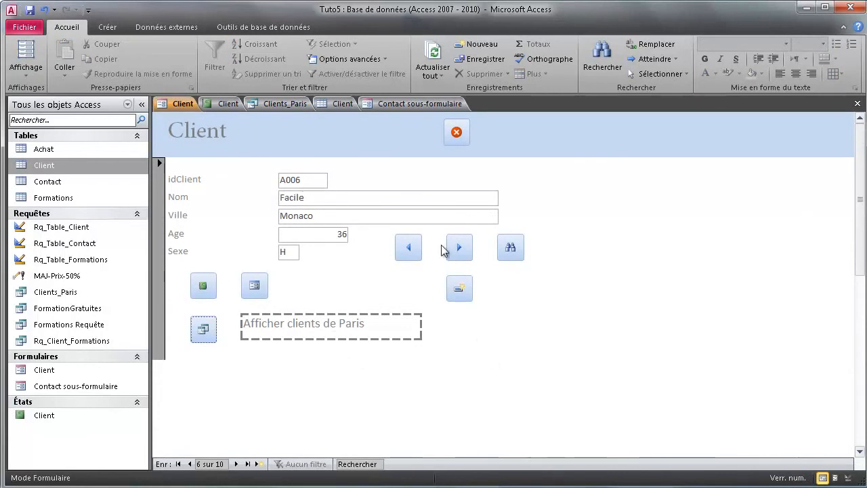
Browse back through earlier client records, and go to a blank new record with the form's add-record button.
click(406, 247)
click(410, 248)
click(411, 247)
click(411, 247)
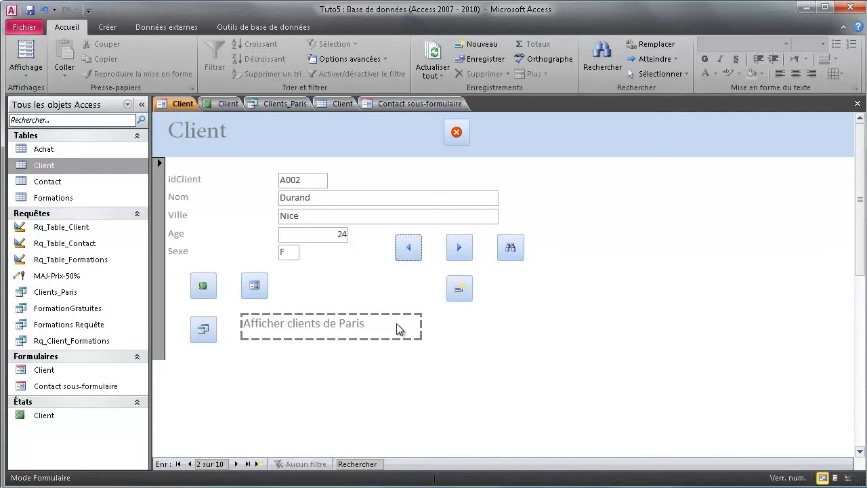
click(467, 293)
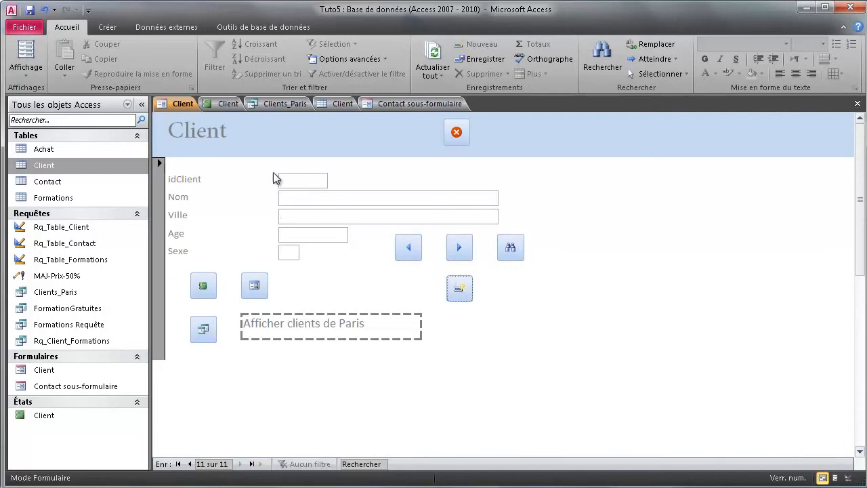